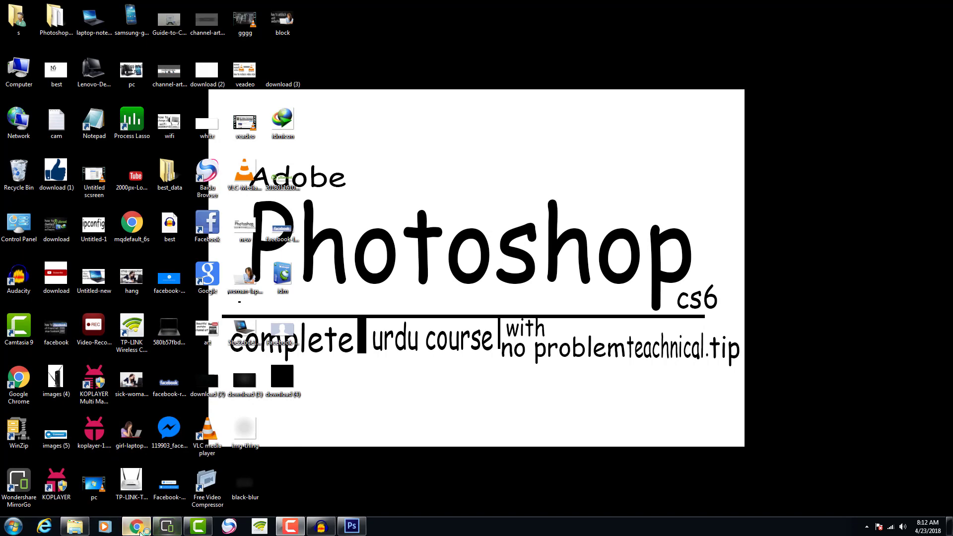
View the No problem technical. tip YouTube channel in Chrome and clear the open windows off the desktop.
left_click(149, 529)
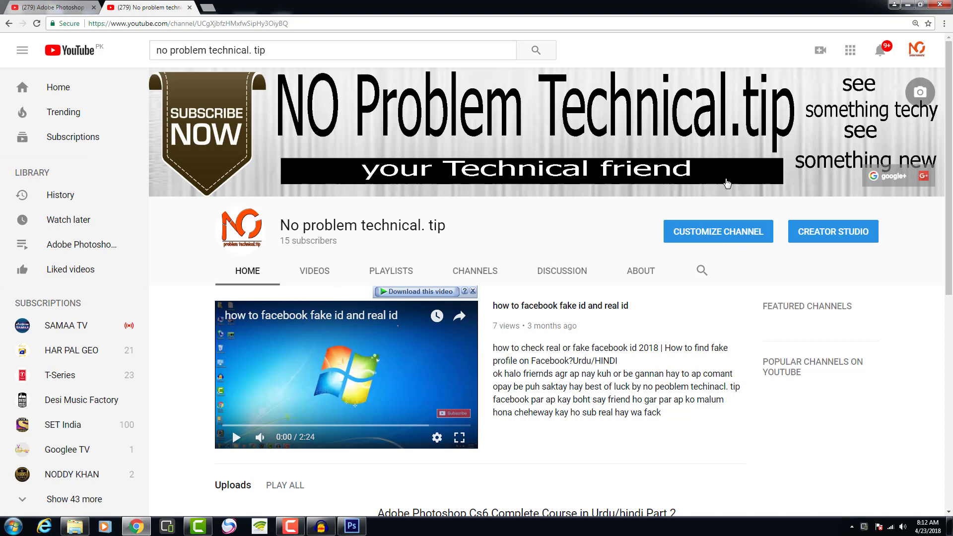
left_click(912, 6)
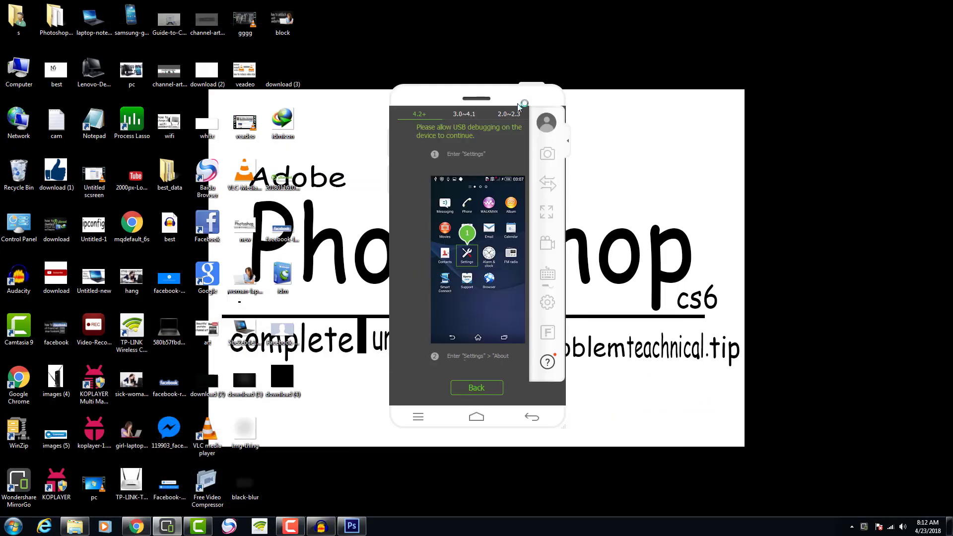
left_click(549, 99)
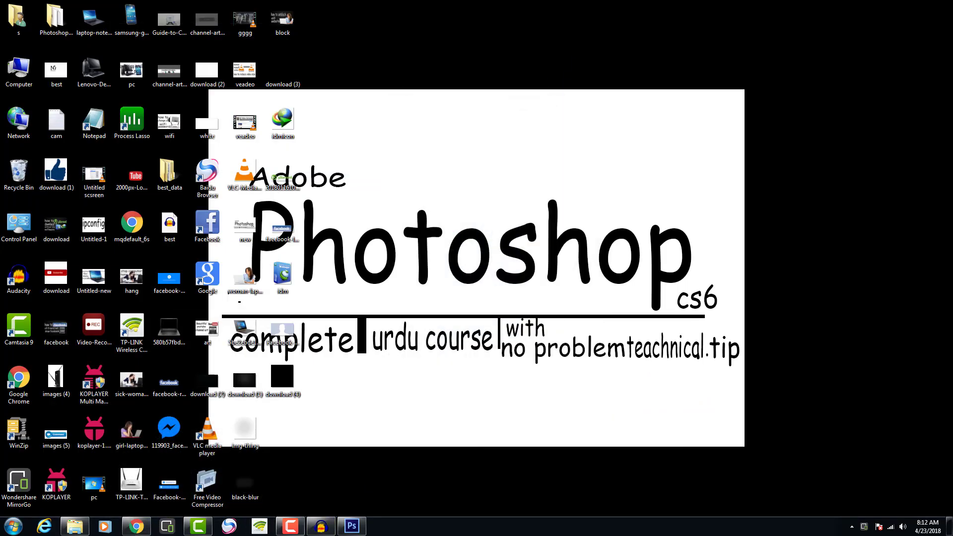
Switch to Photoshop and collapse the expanded Color, Adjustments and Layers panels to icons.
left_click(350, 522)
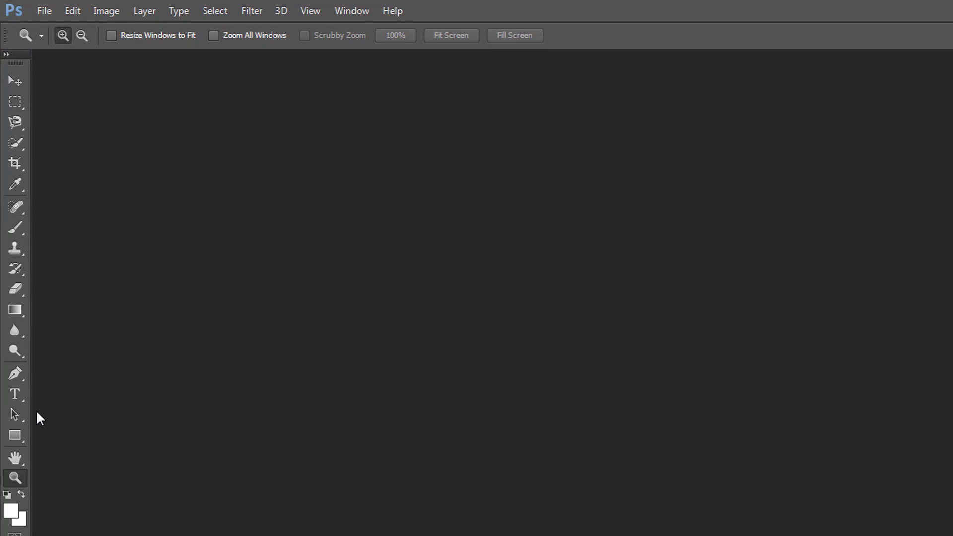
left_click(45, 11)
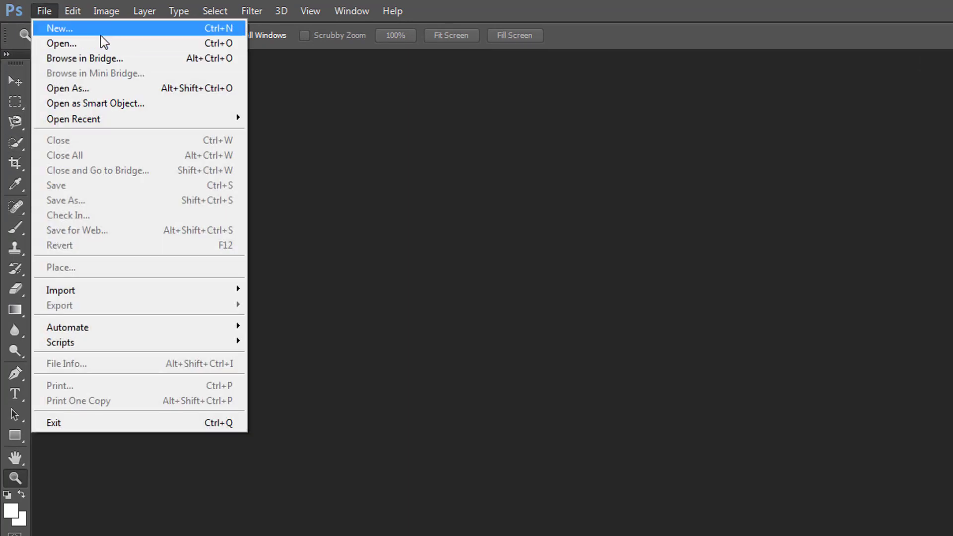
left_click(184, 85)
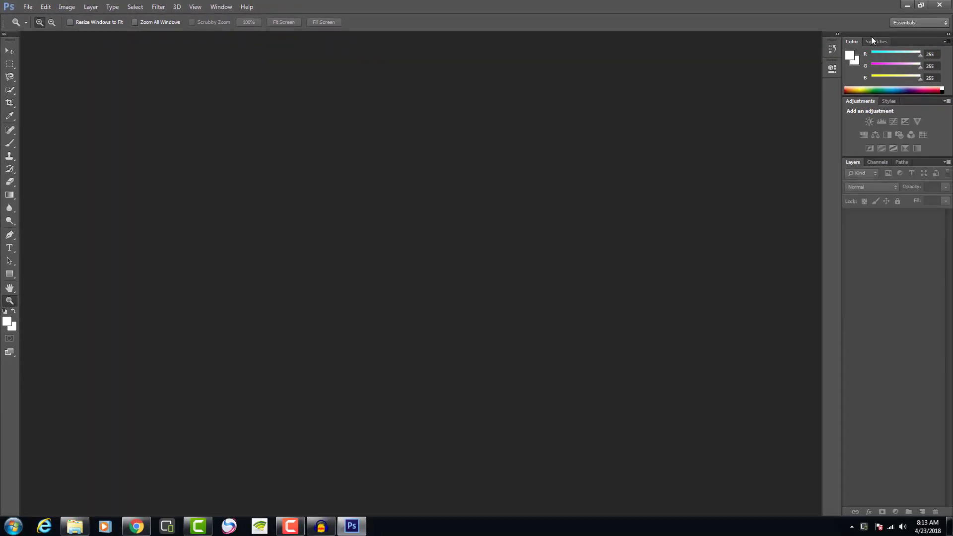
left_click(948, 35)
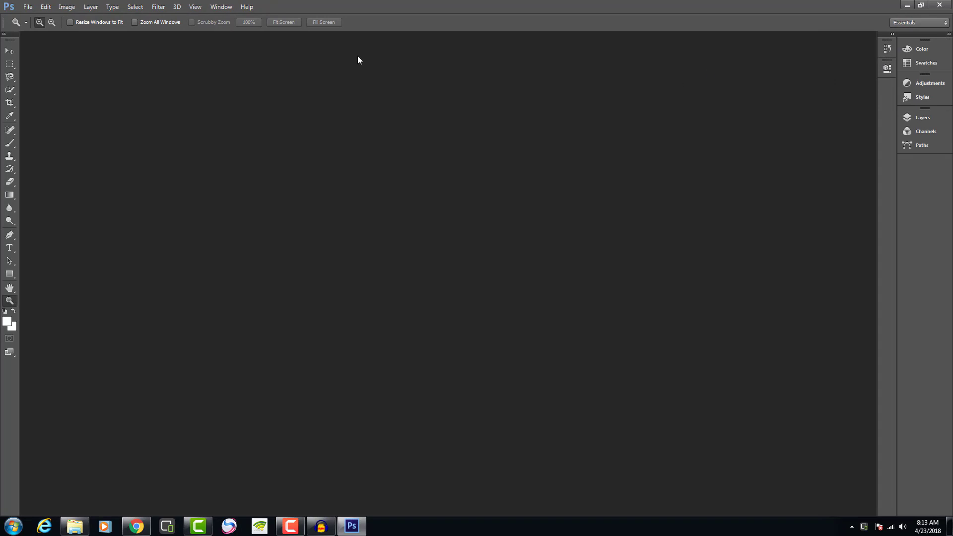
Toggle the toolbox repeatedly between single-column and double-column layout, leaving it in a single column.
left_click(3, 35)
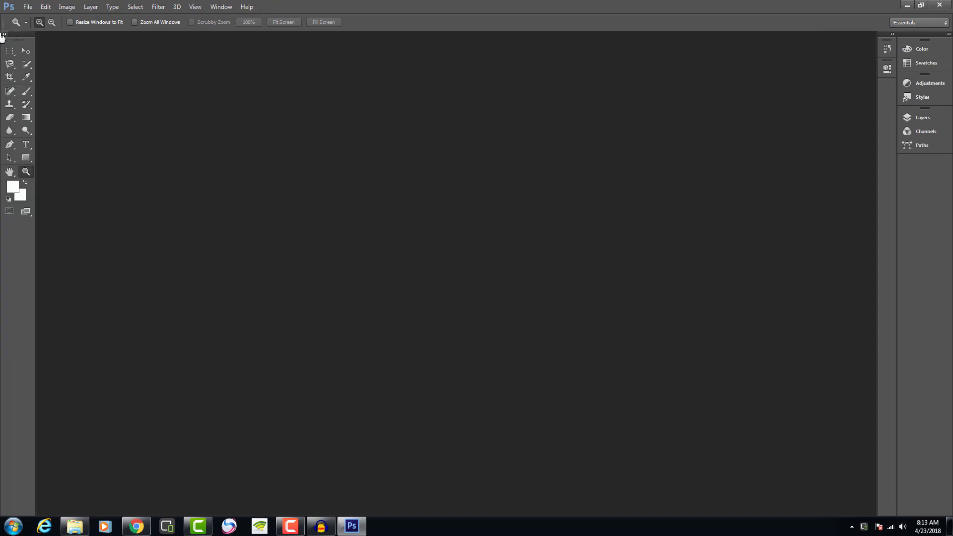
left_click(3, 35)
left_click(3, 35)
left_click(3, 35)
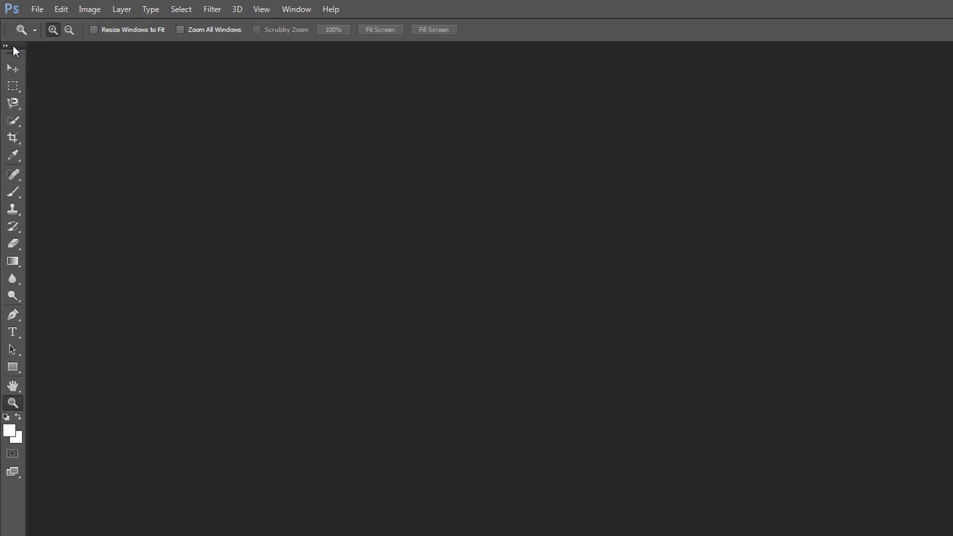
left_click(7, 48)
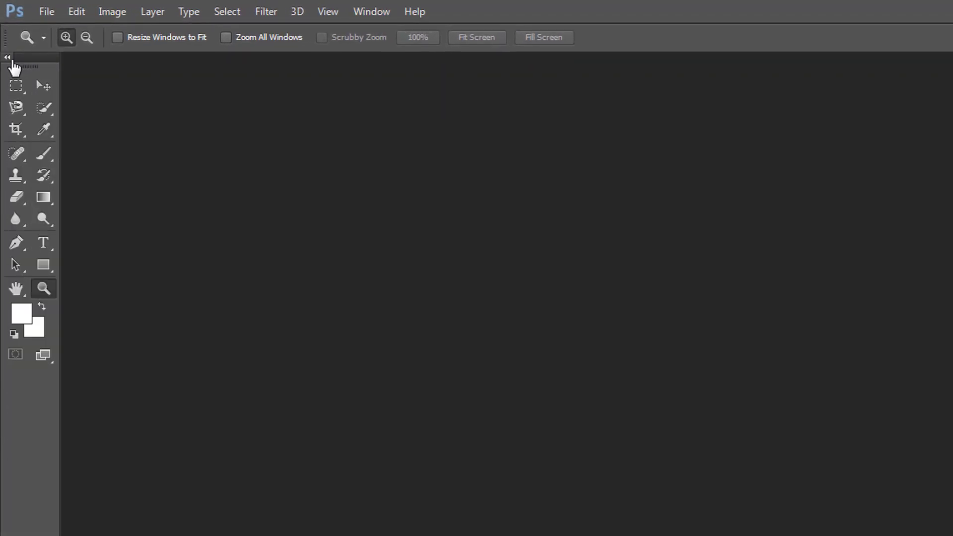
left_click(6, 47)
left_click(7, 47)
left_click(8, 60)
left_click(8, 60)
left_click(7, 58)
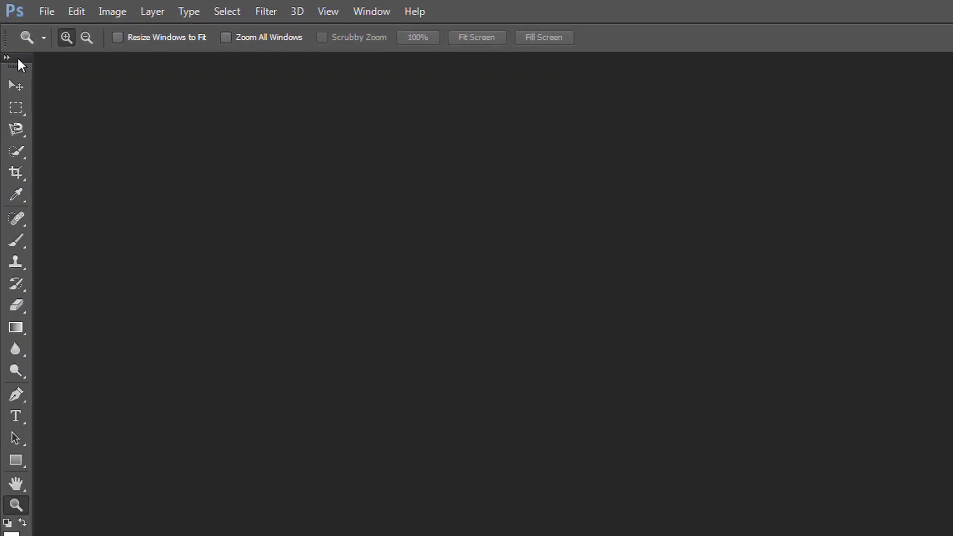
left_click(7, 58)
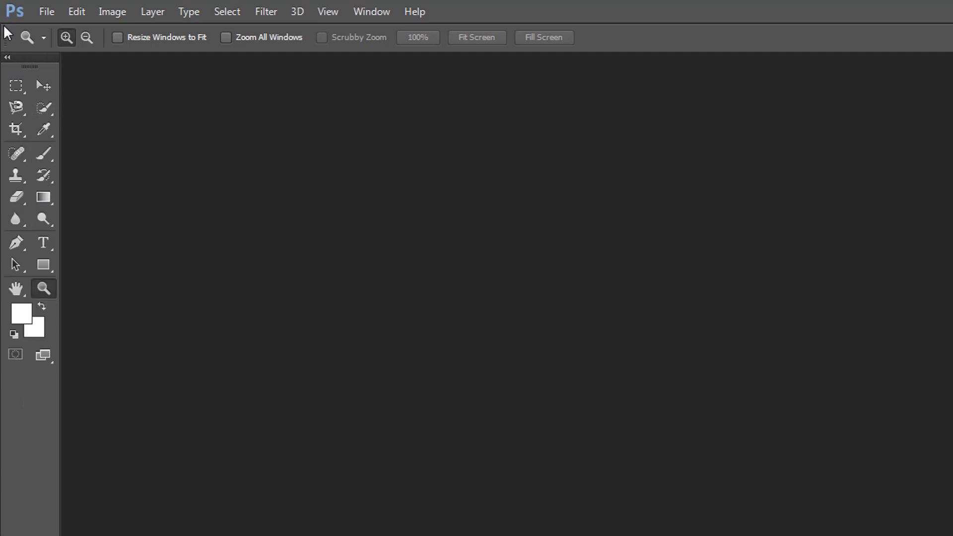
left_click(15, 59)
Show the Layers panel and extend its height down to the lower edge of the workspace.
left_click(370, 13)
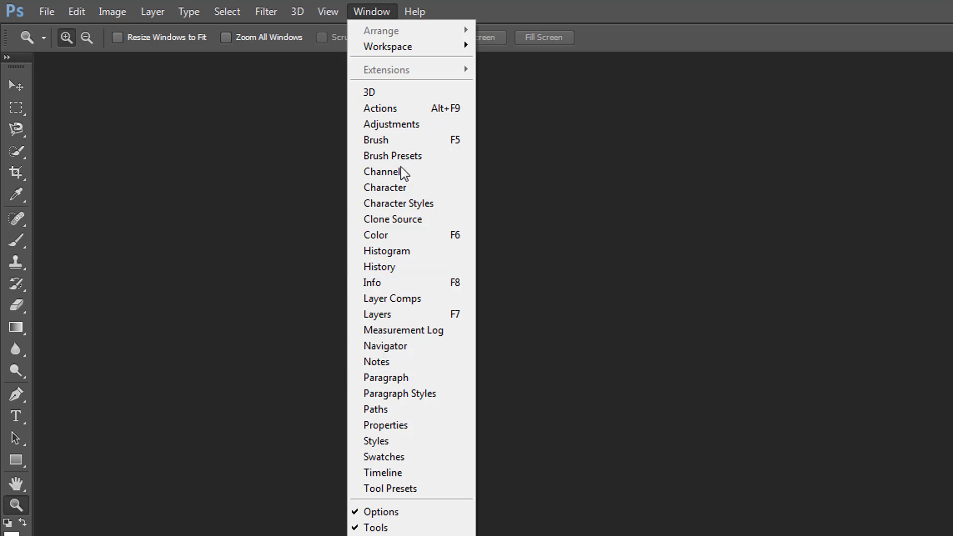
left_click(381, 318)
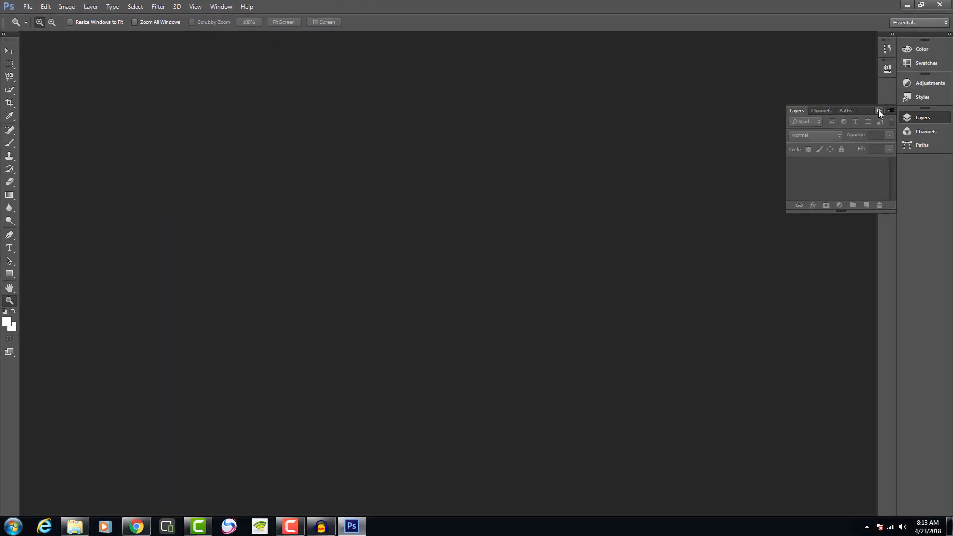
left_click_drag(855, 214, 775, 532)
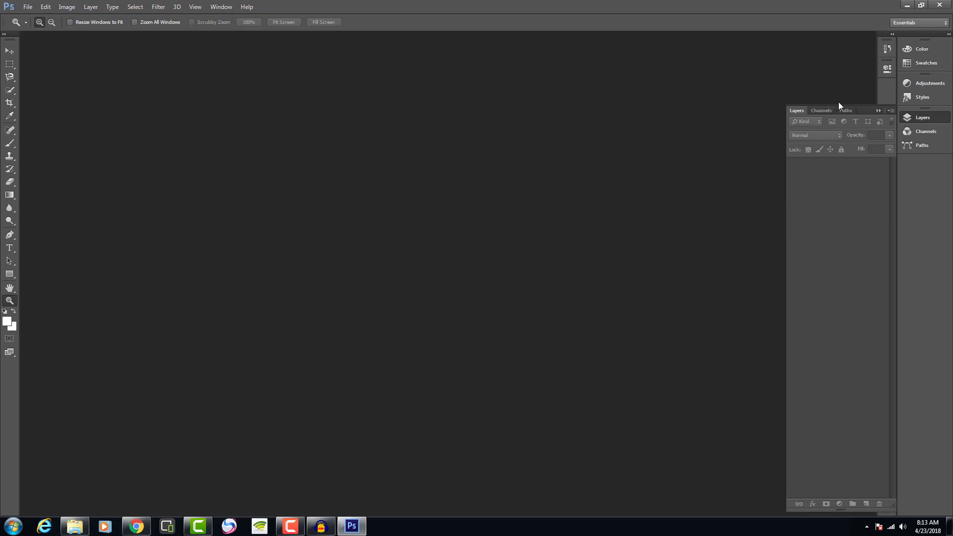
Move the Layers, Channels and Paths panels into the Color and Swatches group and expand the collapsed panels.
left_click_drag(838, 103, 912, 38)
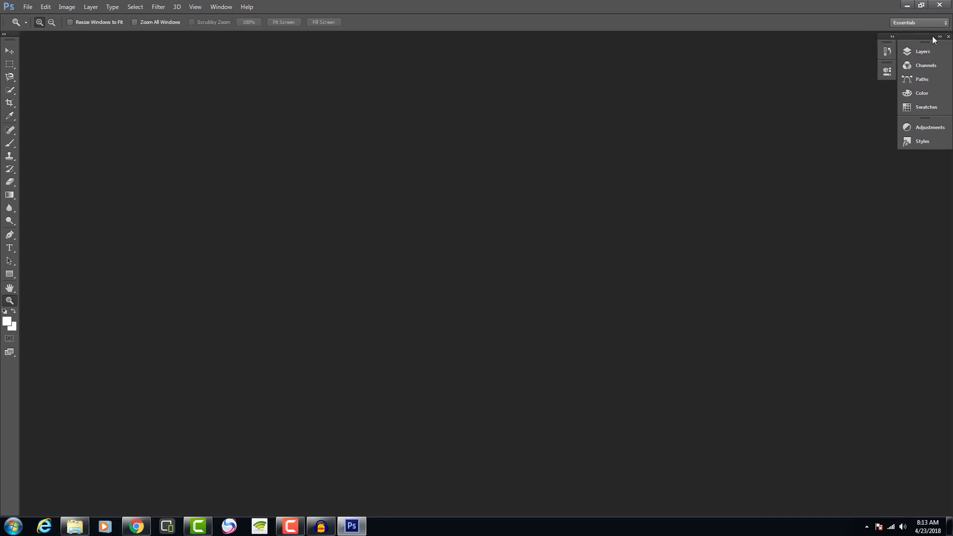
left_click(934, 36)
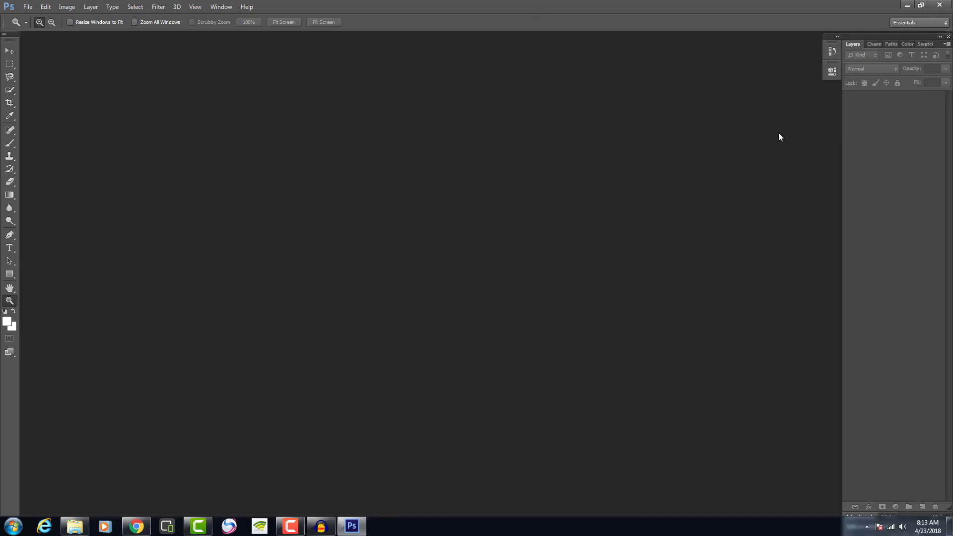
Bring the Color panel to the front of its group and return to the Layers panel.
left_click(221, 7)
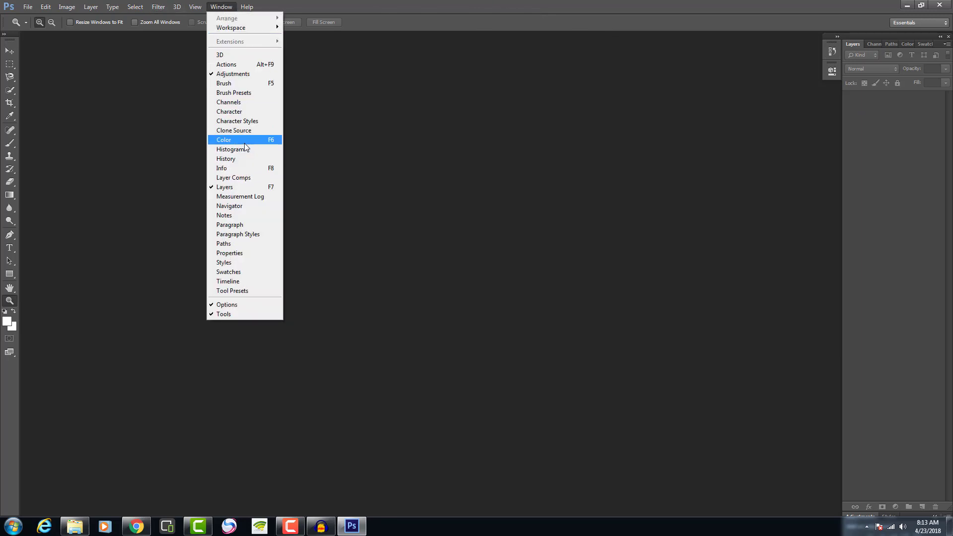
left_click(228, 140)
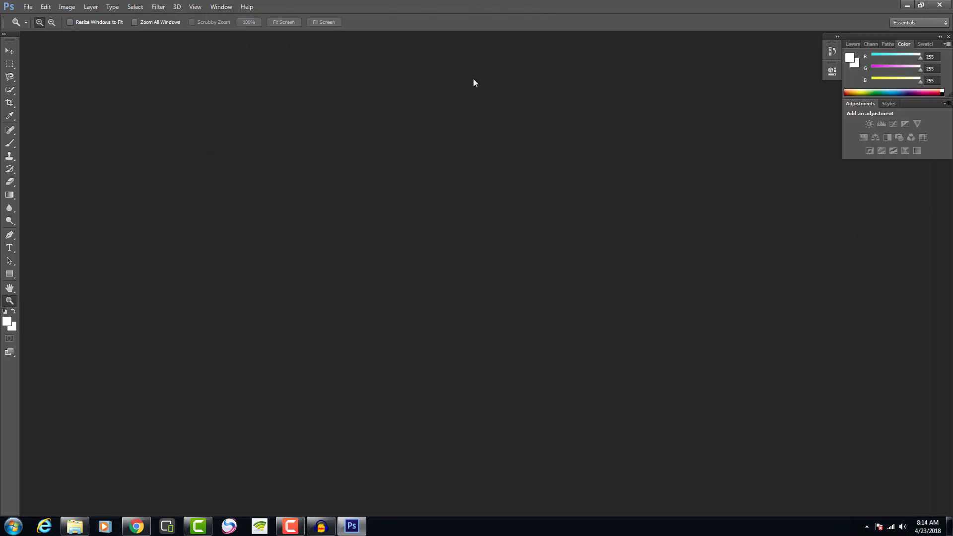
left_click(220, 7)
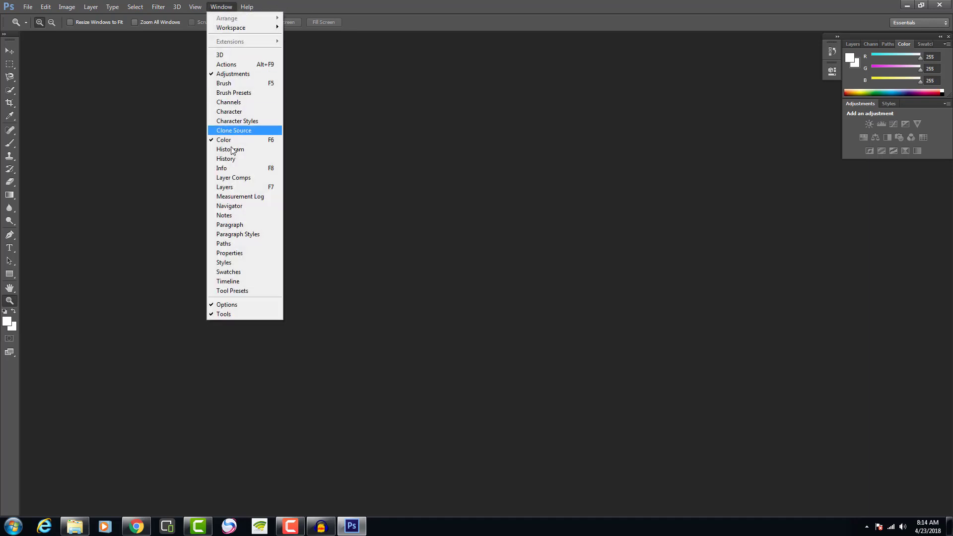
left_click(243, 187)
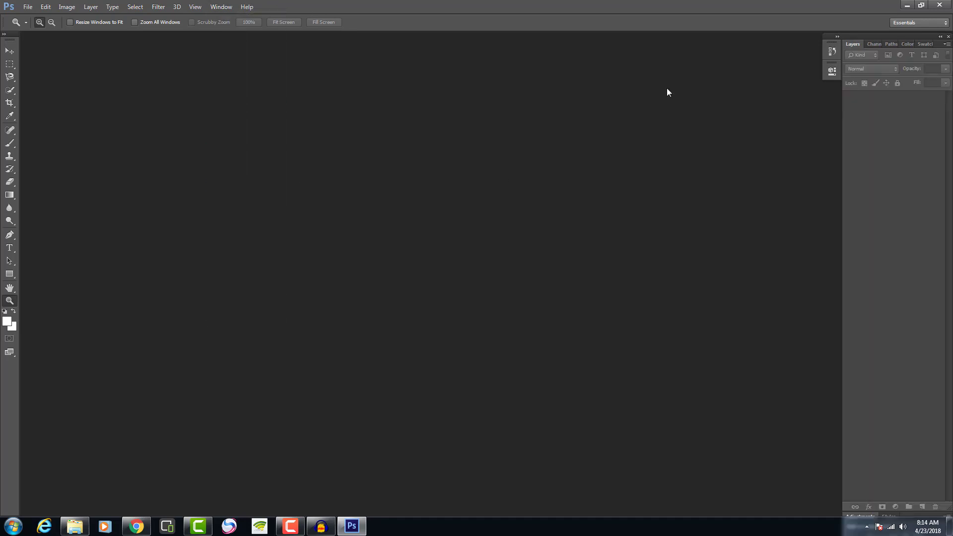
Nudge the panel dock slightly toward the screen's outer edge and bring the Color panel to the front.
mouse_move(894, 37)
left_mouse_down()
mouse_move(856, 49)
mouse_move(901, 49)
mouse_move(900, 38)
left_mouse_up()
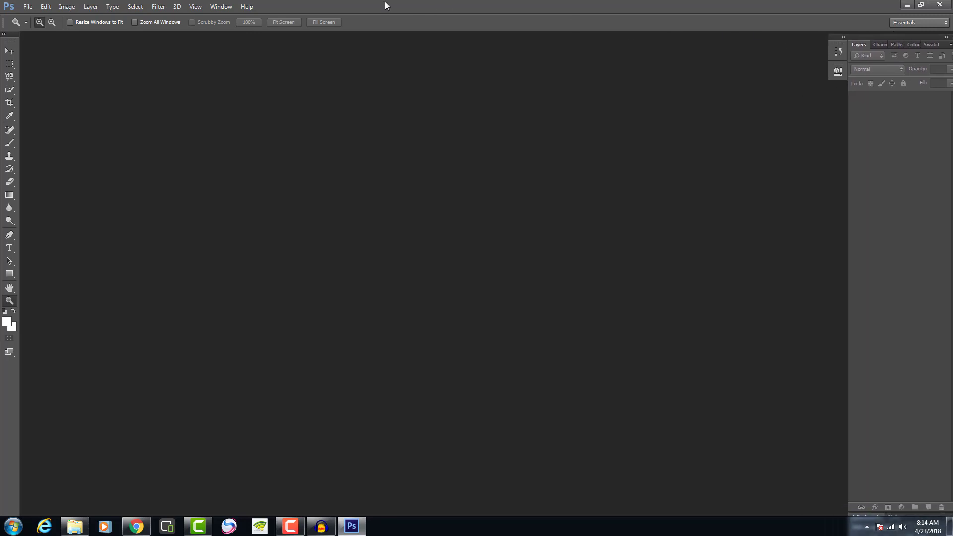
left_click(223, 6)
left_click(247, 139)
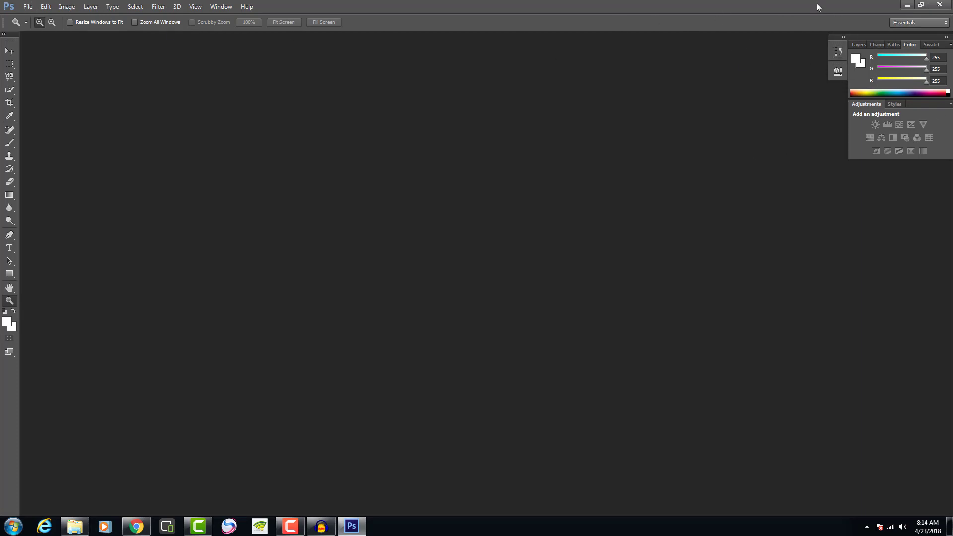
Close Photoshop and relaunch it from the Photoshop folder on the desktop.
left_click(939, 5)
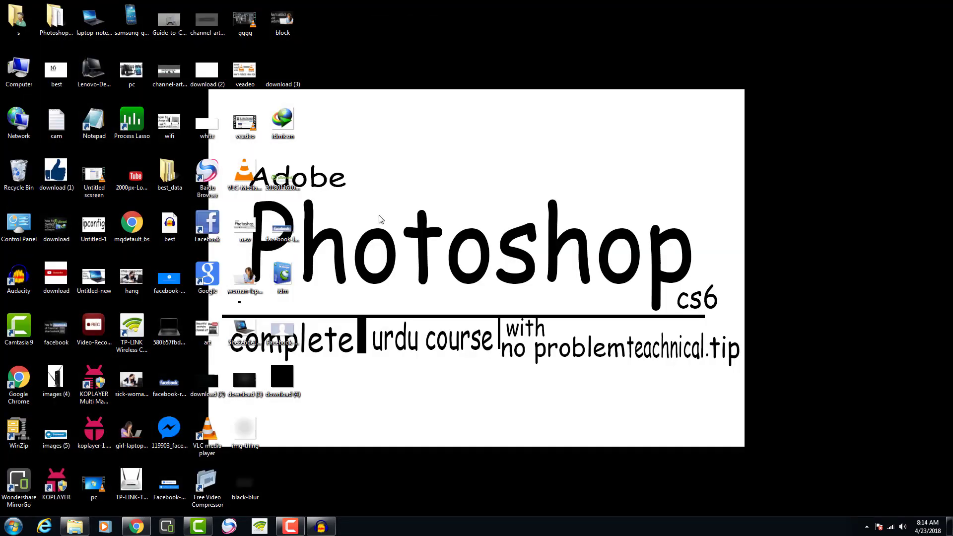
double_click(56, 20)
double_click(399, 262)
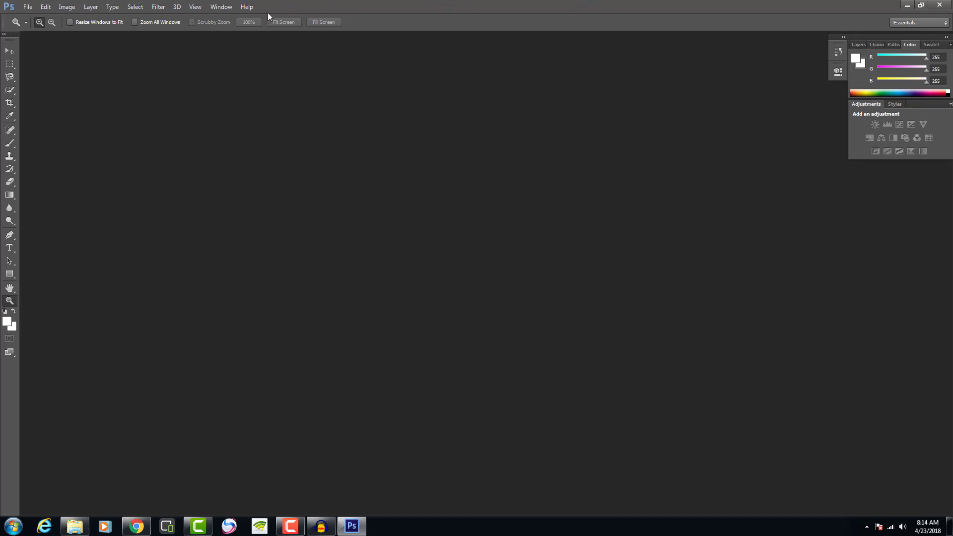
left_click(221, 7)
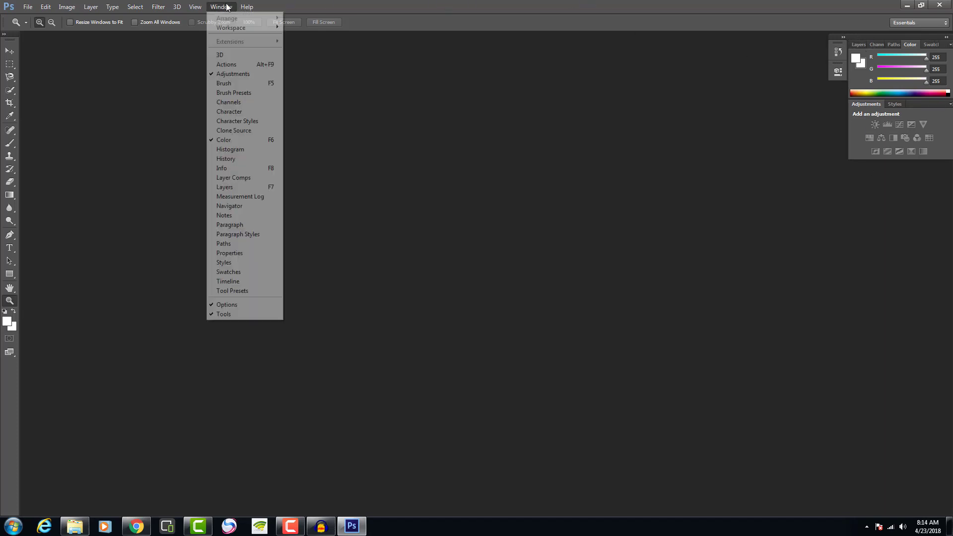
left_click(69, 42)
left_click(28, 6)
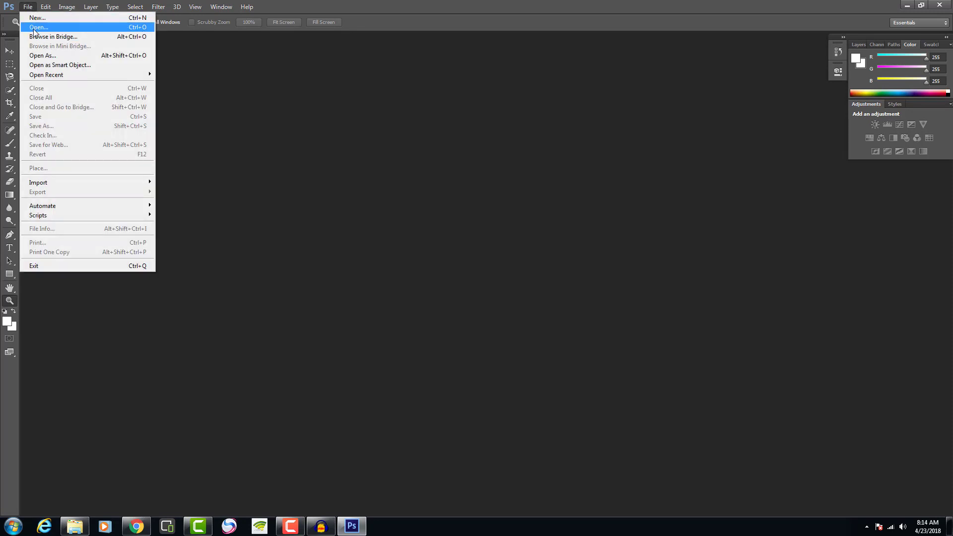
left_click(36, 27)
left_click(614, 98)
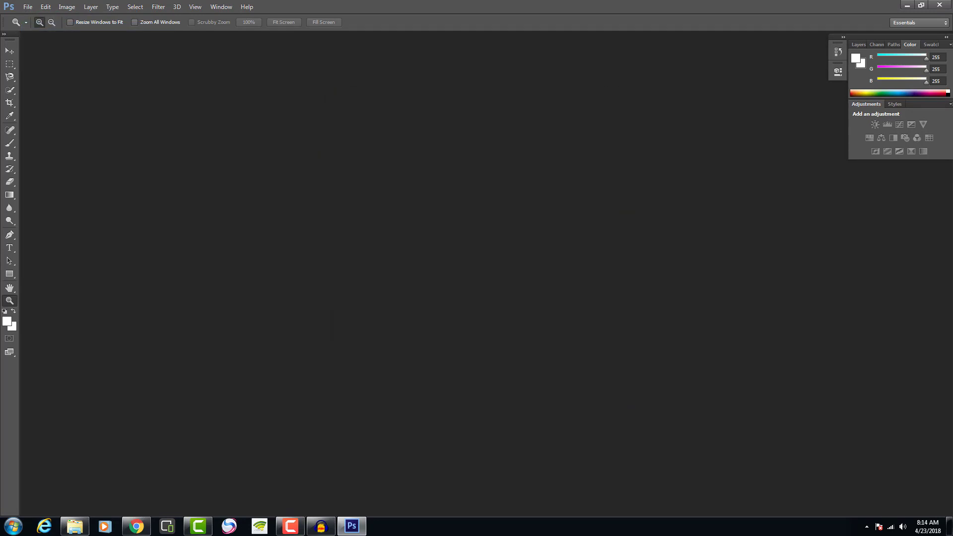
Create a new 1080 by 720 pixel document at 72 pixels/inch in 8-bit CMYK Color with a white background.
left_click(28, 6)
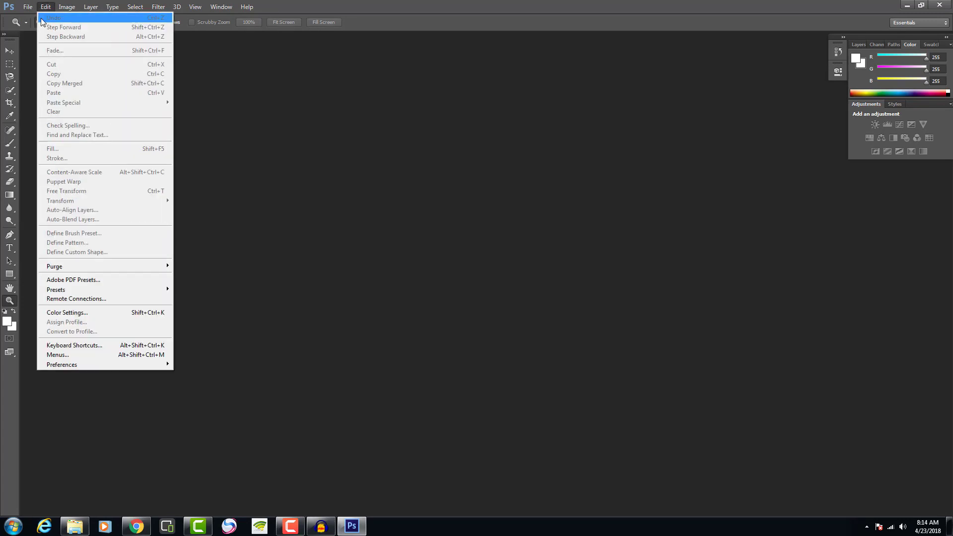
left_click(41, 19)
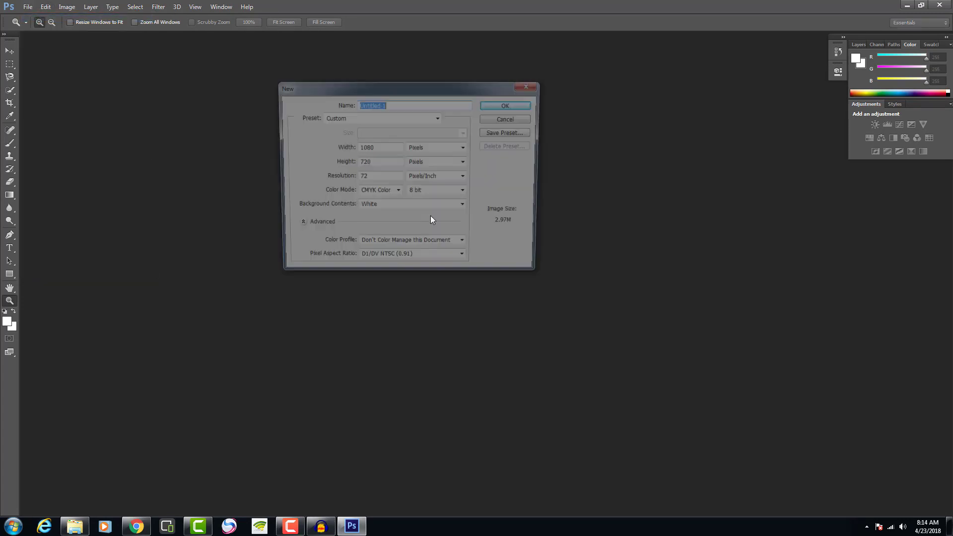
left_click(507, 102)
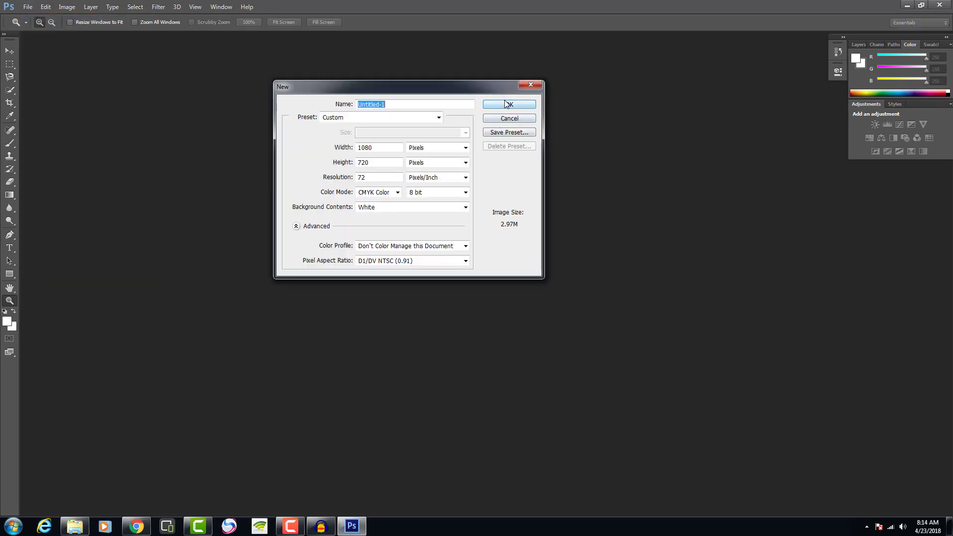
left_click(471, 200)
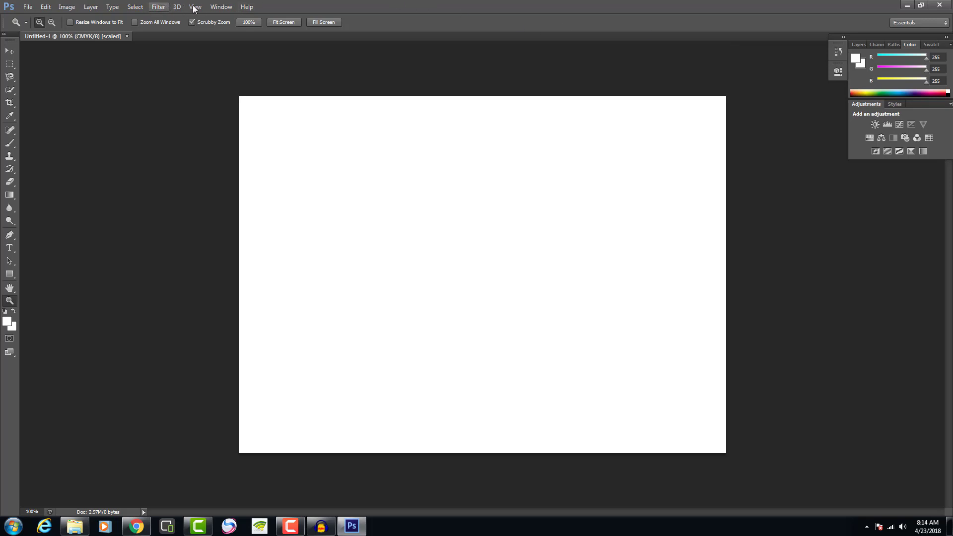
Show the Layers panel for the new document and extend it down the full height of the workspace.
left_click(221, 7)
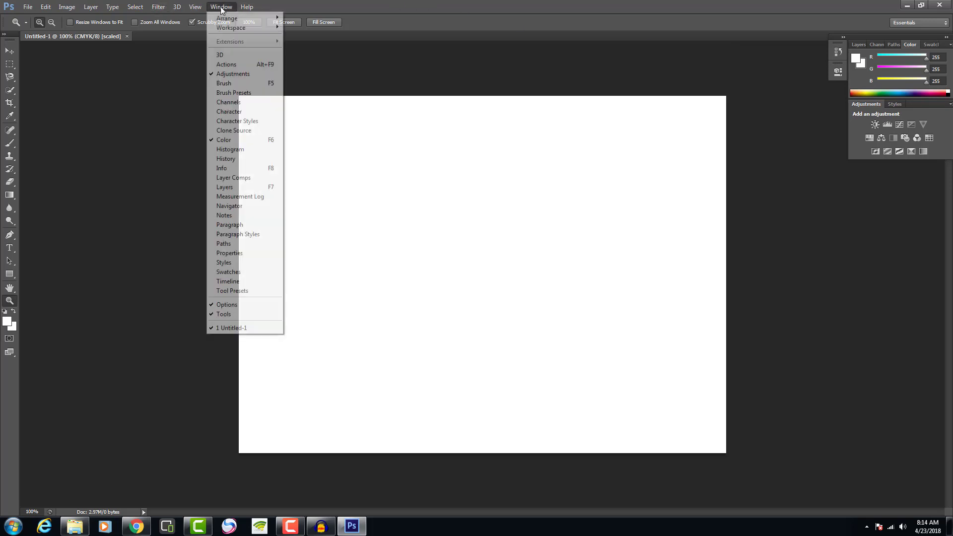
left_click(249, 186)
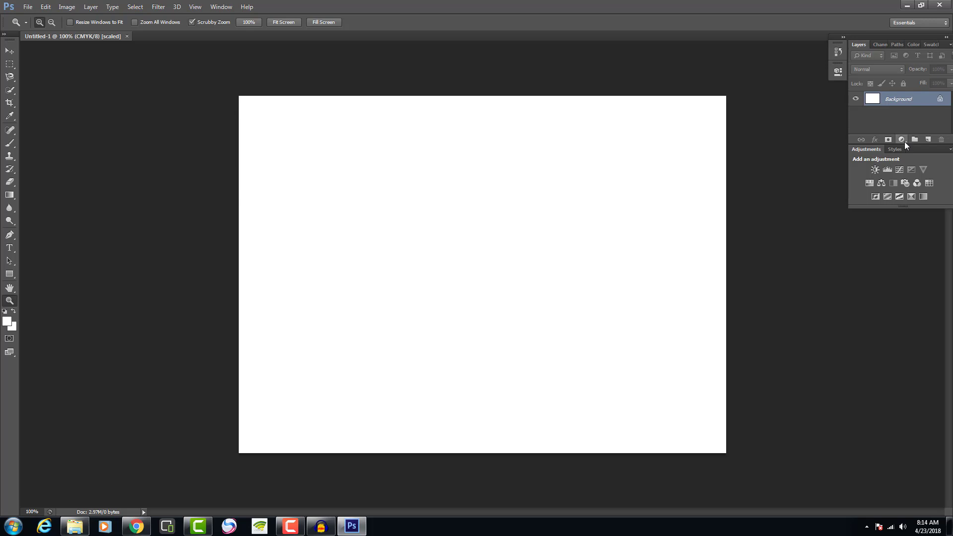
left_click_drag(910, 144, 888, 530)
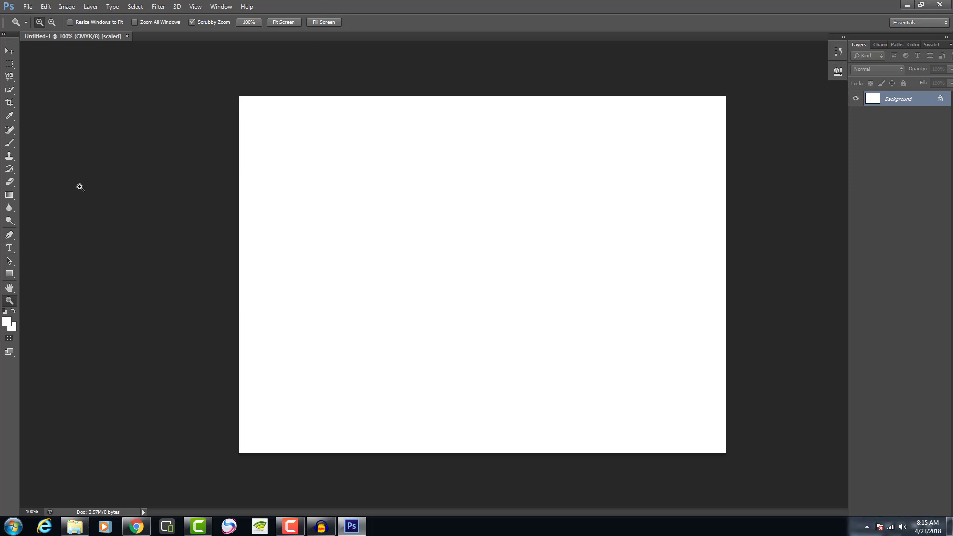
Try to move the locked Background layer with the Move tool and dismiss the resulting message.
left_click(353, 264)
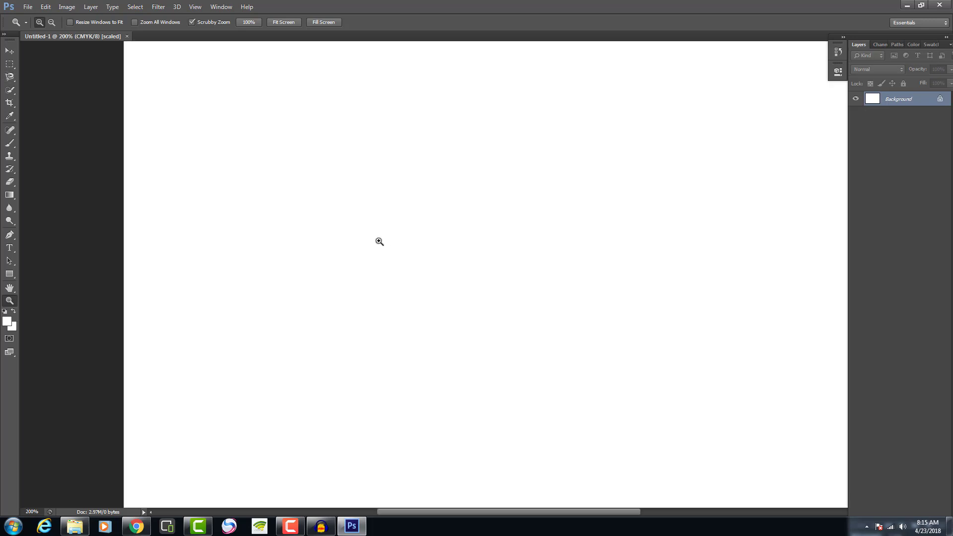
right_click(357, 220)
left_click(392, 275)
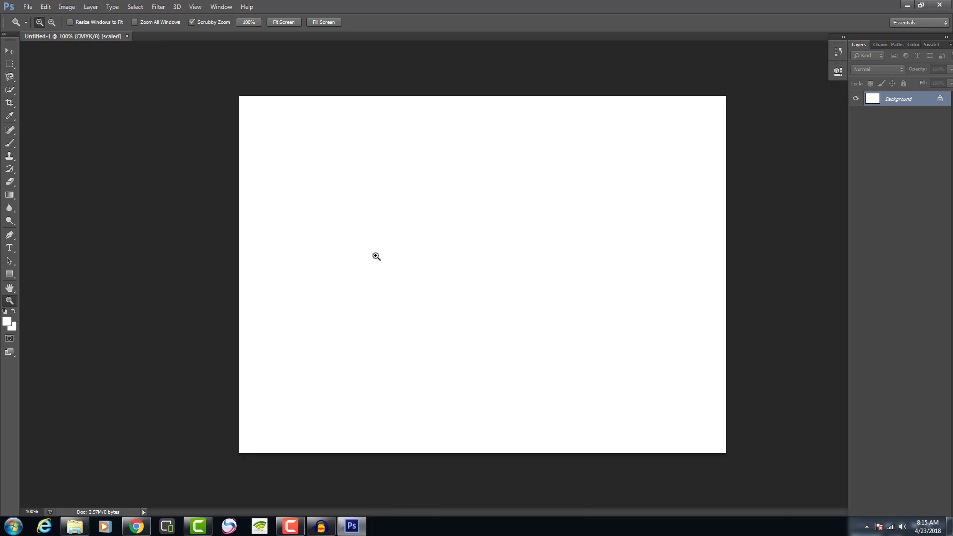
left_click(10, 50)
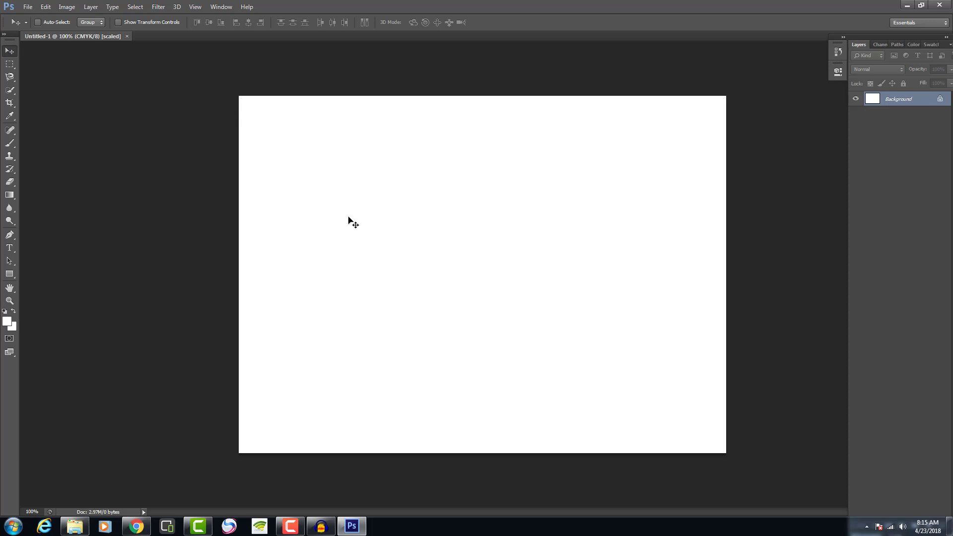
left_click_drag(348, 218, 123, 131)
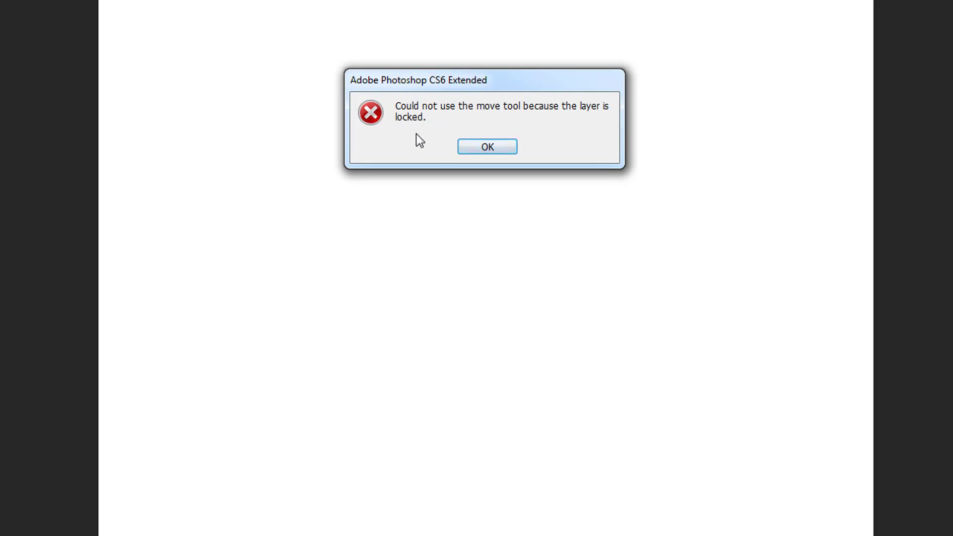
left_click(486, 150)
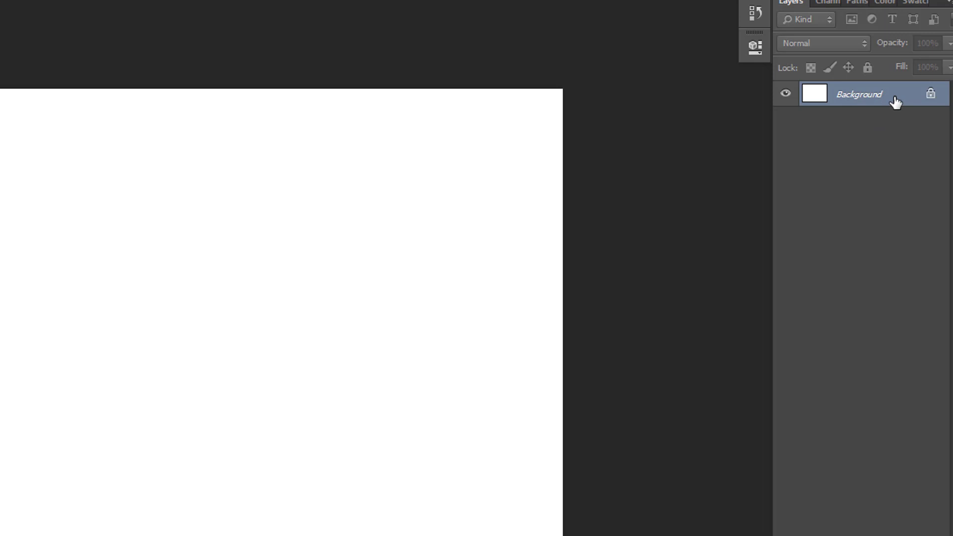
Convert the locked Background into a regular layer, keeping the default name, Normal mode and 100% opacity.
double_click(893, 101)
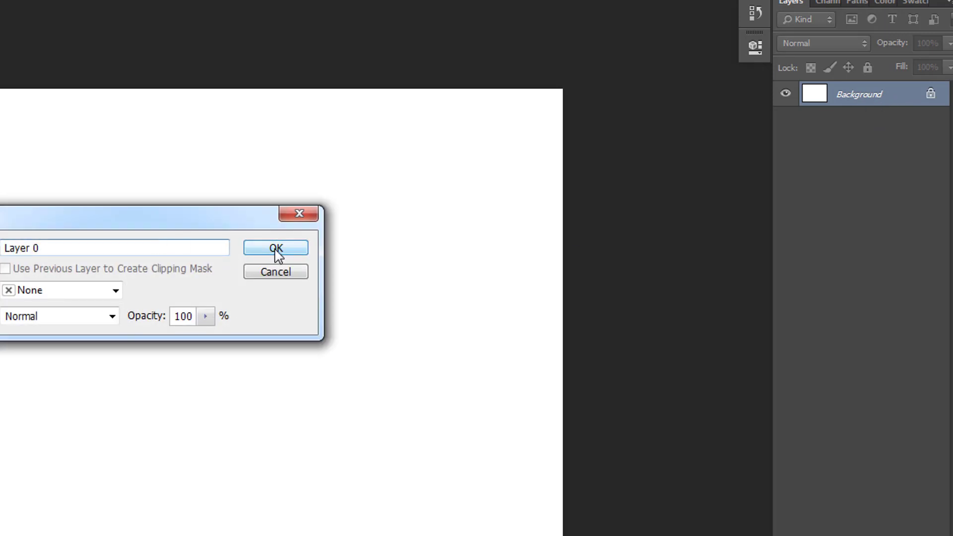
left_click(275, 250)
left_click_drag(265, 295, 505, 241)
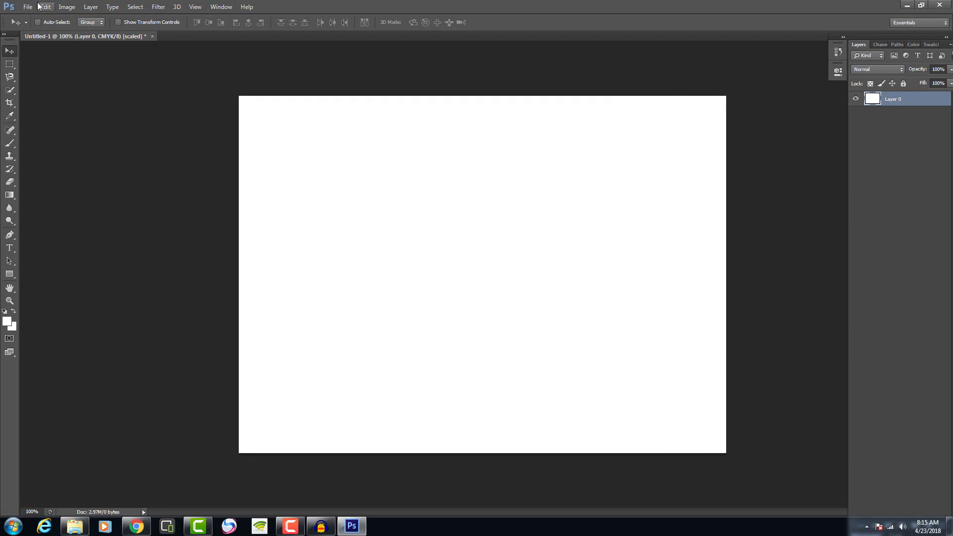
Open the girl-laptop-frustrated PNG image from the desktop.
left_click(28, 7)
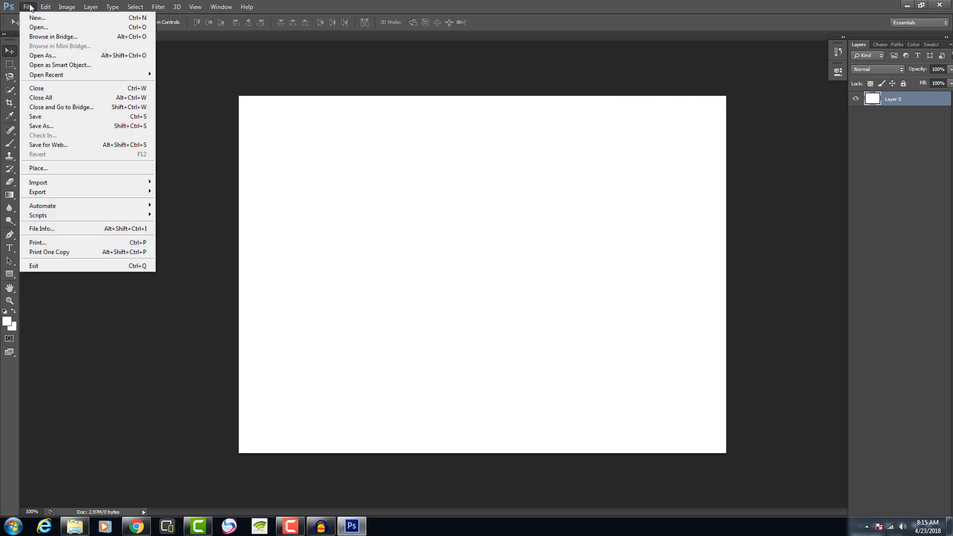
left_click(41, 29)
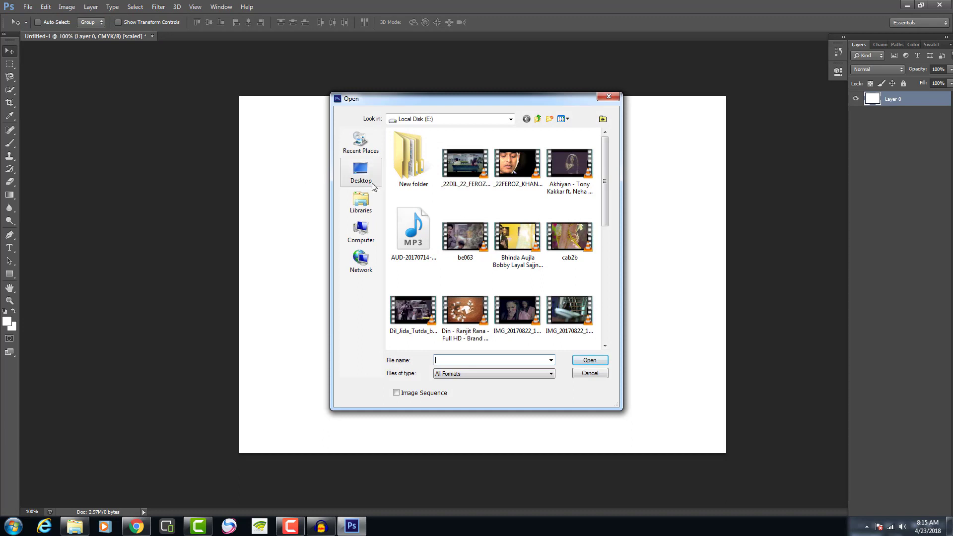
left_click(369, 184)
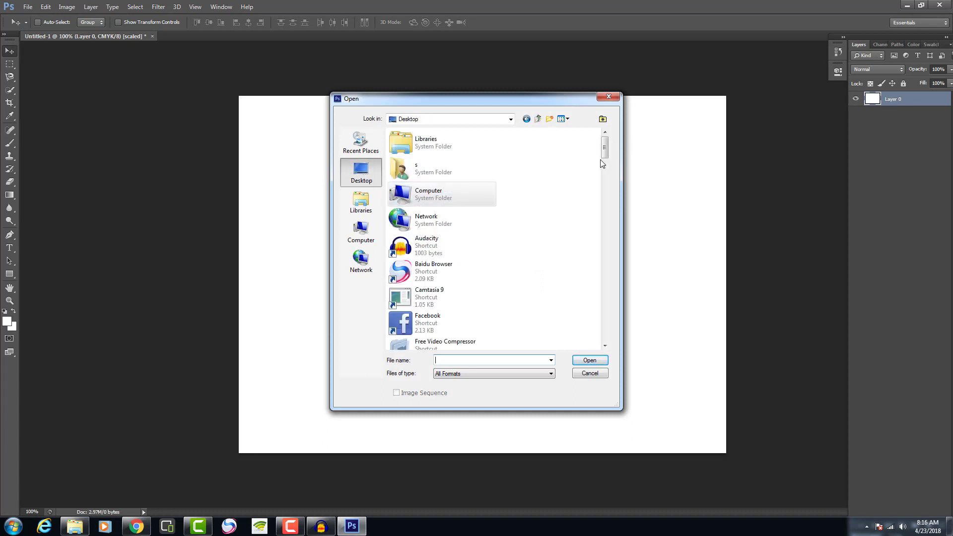
left_click_drag(604, 155, 603, 248)
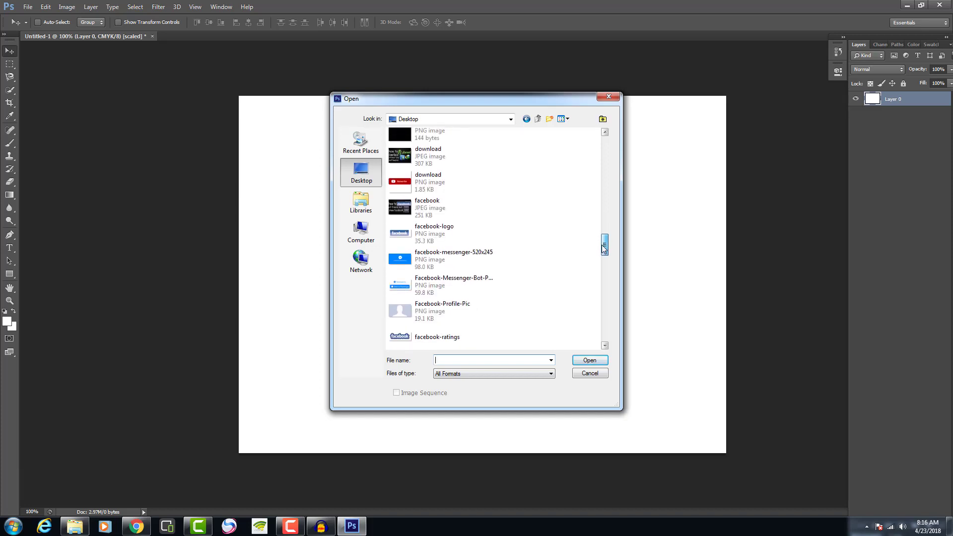
scroll(443, 253, "down", 5)
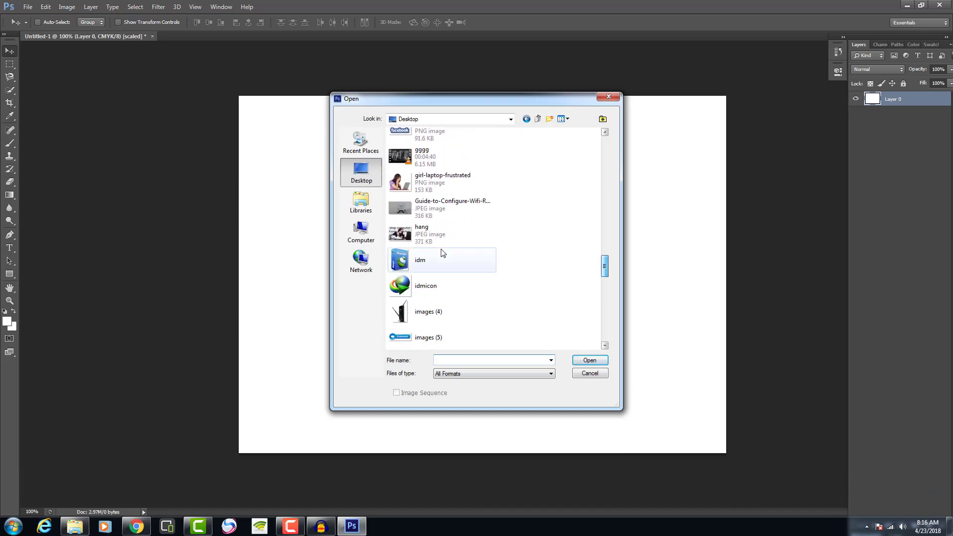
left_click(429, 183)
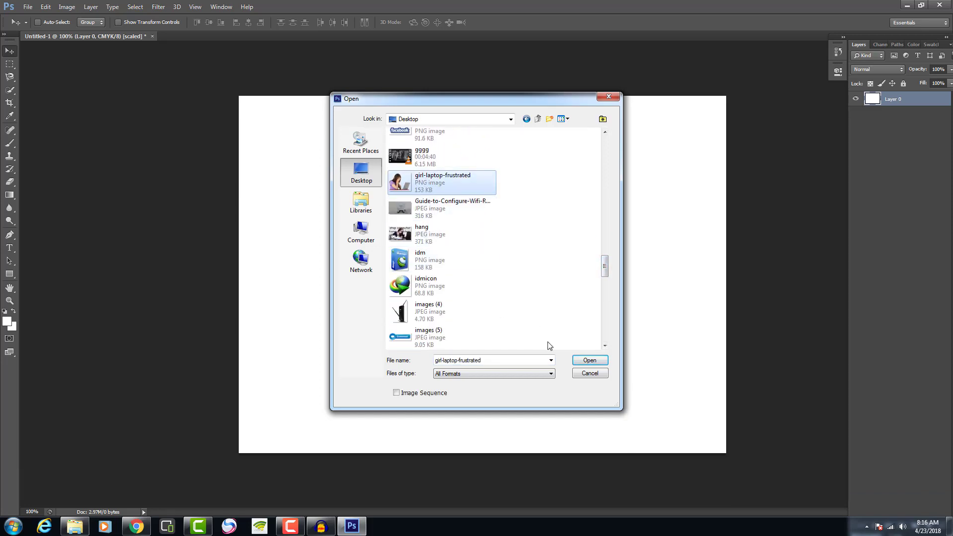
left_click(587, 361)
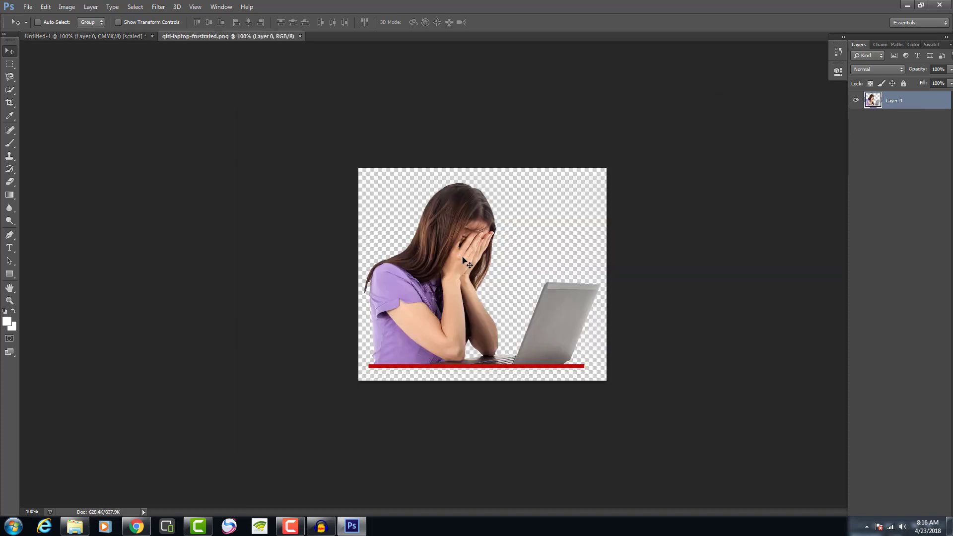
Accept the image layer's default blending options and copy the woman image into the Untitled-1 document with the Move tool.
double_click(926, 104)
left_click(899, 53)
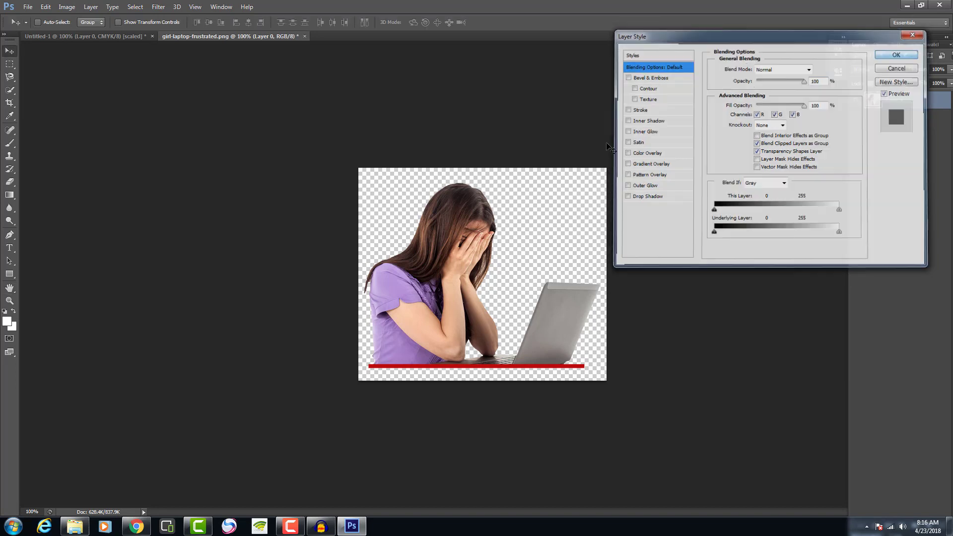
left_click_drag(481, 254, 377, 262)
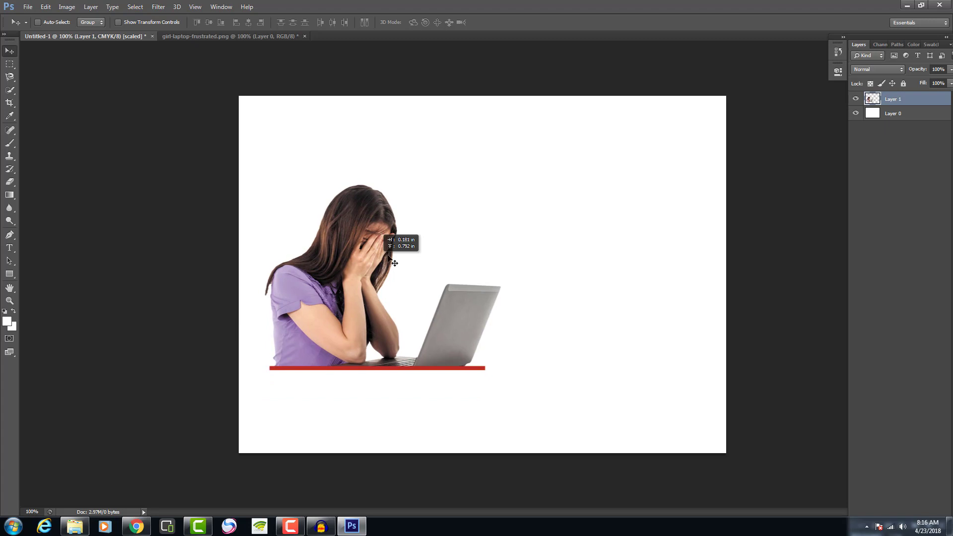
Close girl-laptop-frustrated.png without saving and reposition the woman in the left half of the Untitled-1 canvas.
left_click(304, 36)
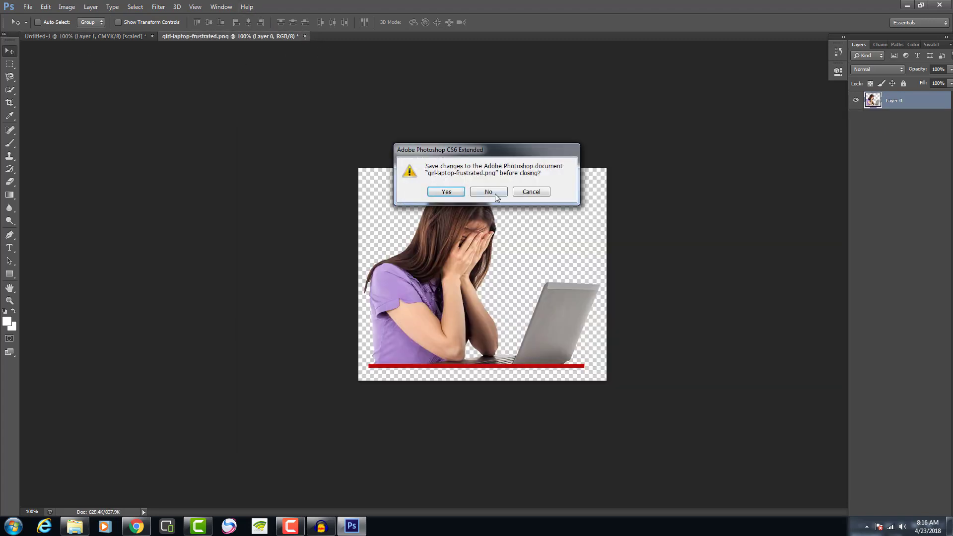
left_click(489, 192)
mouse_move(344, 301)
left_mouse_down()
mouse_move(315, 284)
mouse_move(345, 278)
mouse_move(350, 312)
left_mouse_up()
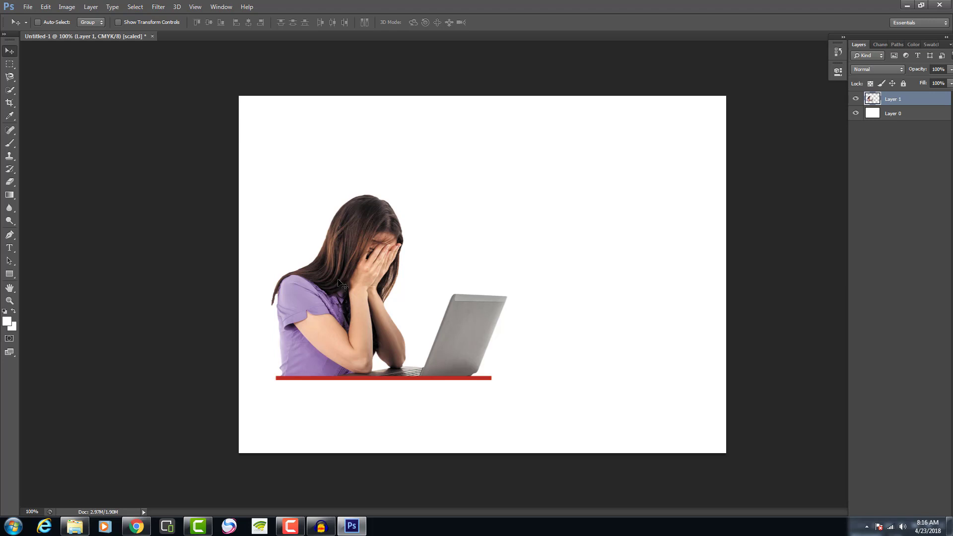
left_click_drag(345, 252, 336, 244)
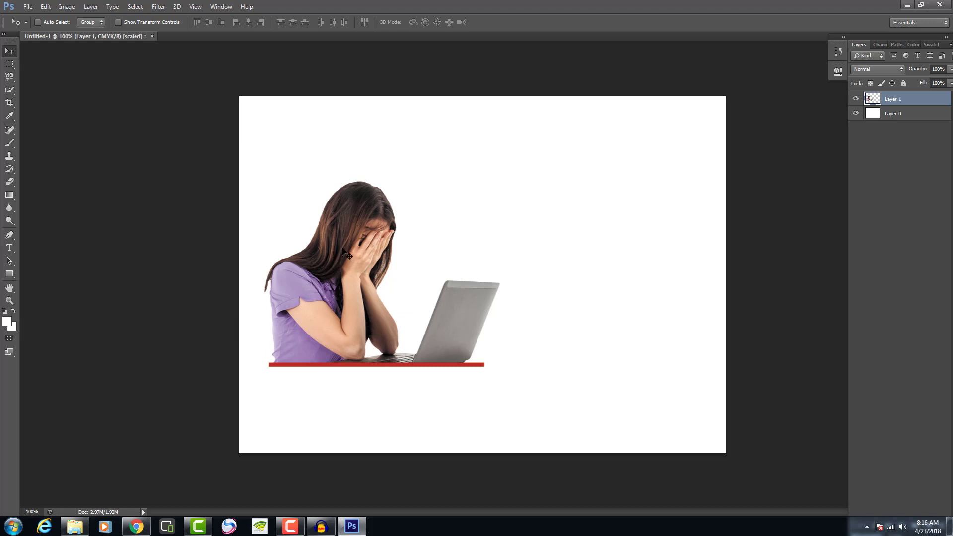
Duplicate the woman to the right, upper middle and lower middle of the canvas, and undo the lower copy.
left_click_drag(346, 254, 482, 414)
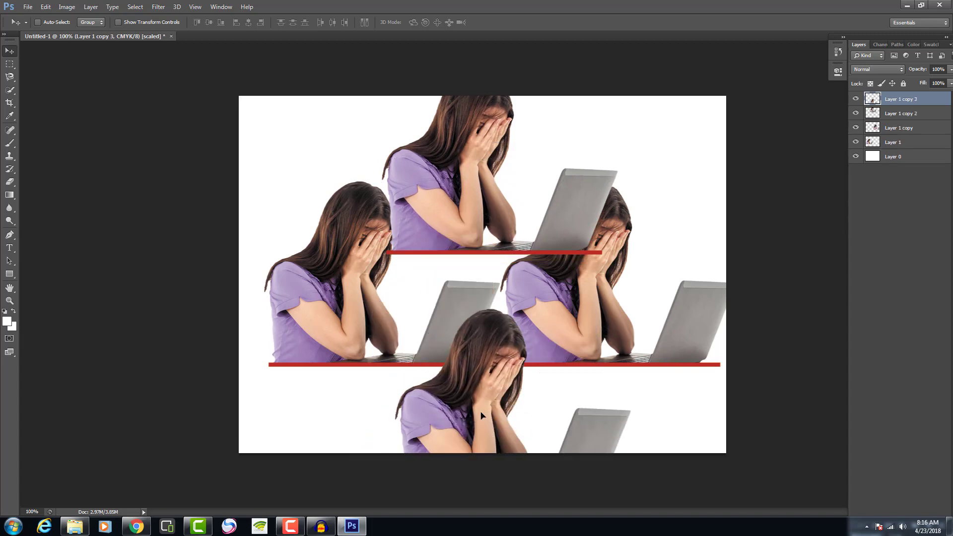
key("ctrl+z")
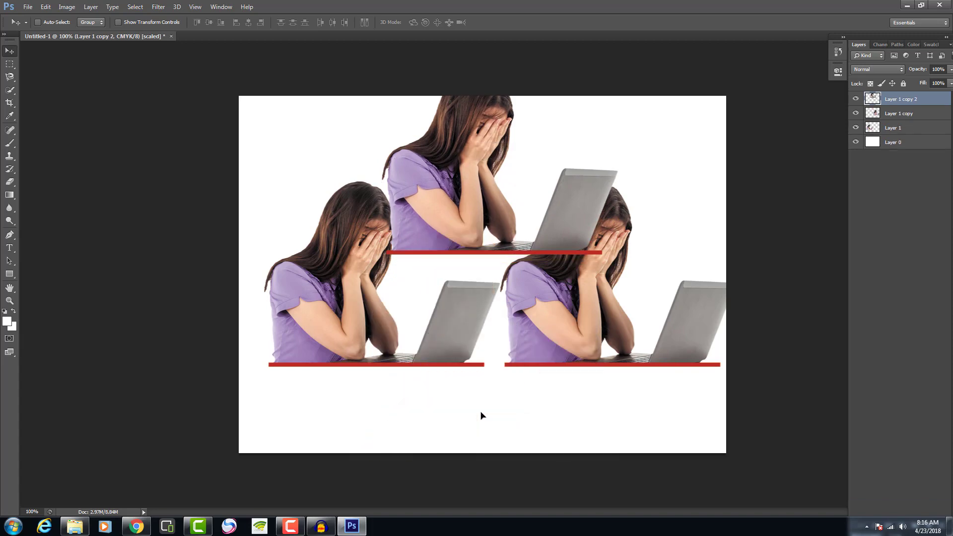
key("ctrl+z")
key("ctrl+z")
Delete the layers Layer 1 copy 2 and Layer 1 copy.
right_click(915, 97)
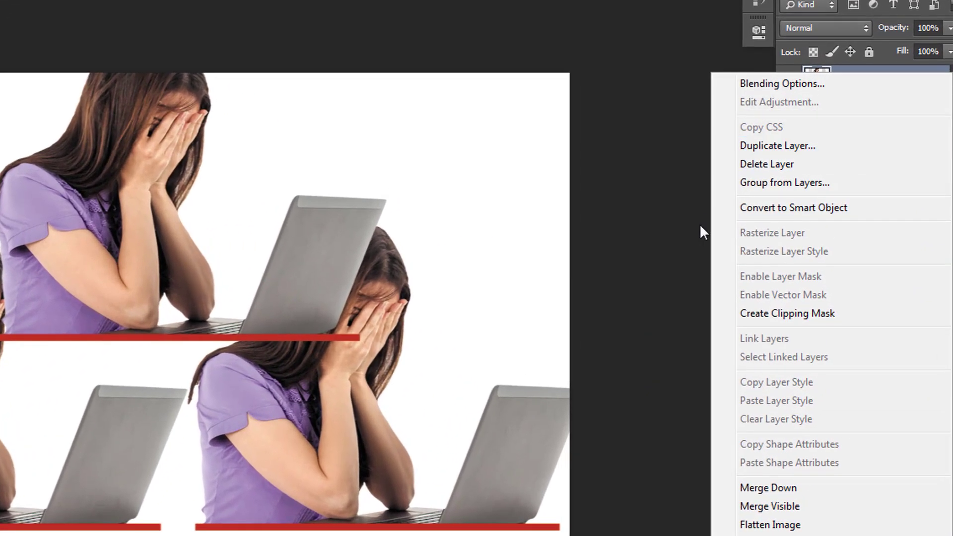
left_click(764, 164)
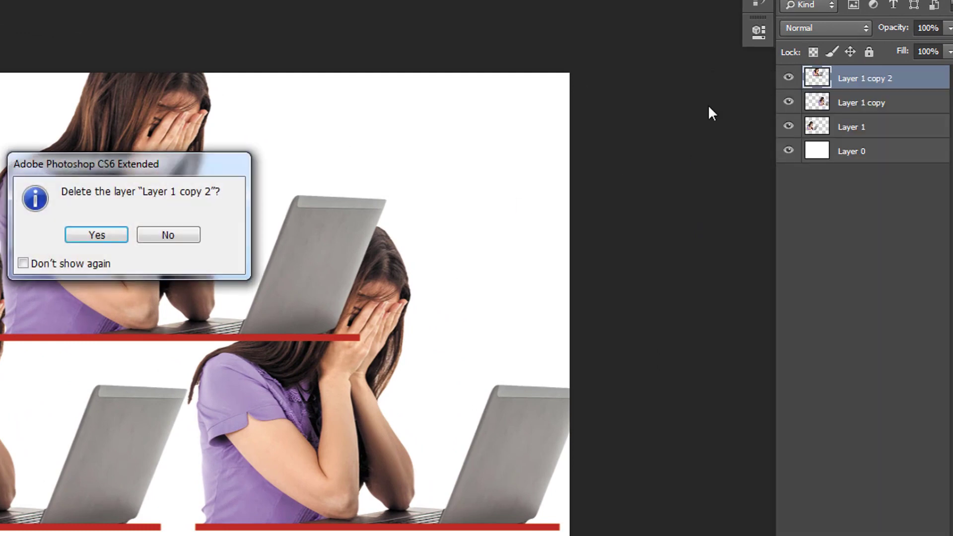
left_click(92, 237)
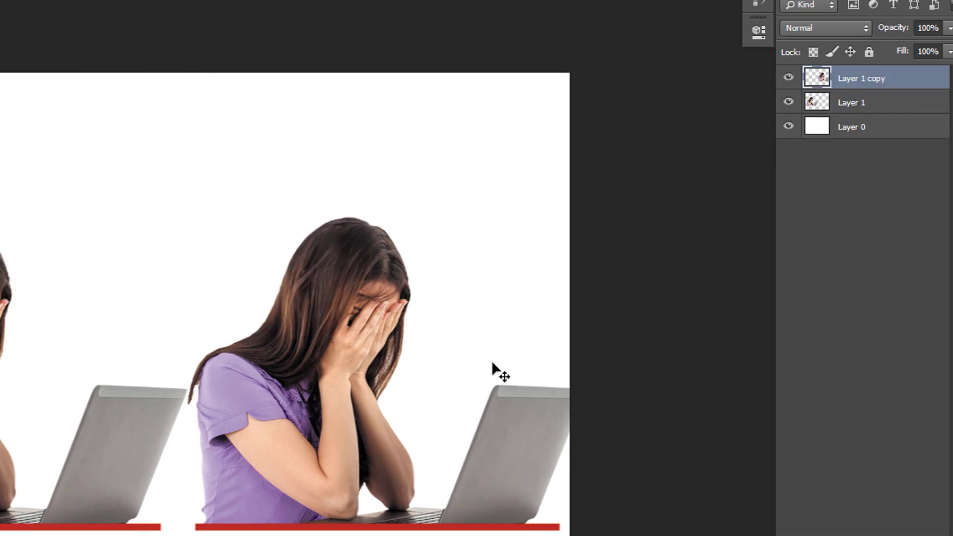
right_click(877, 78)
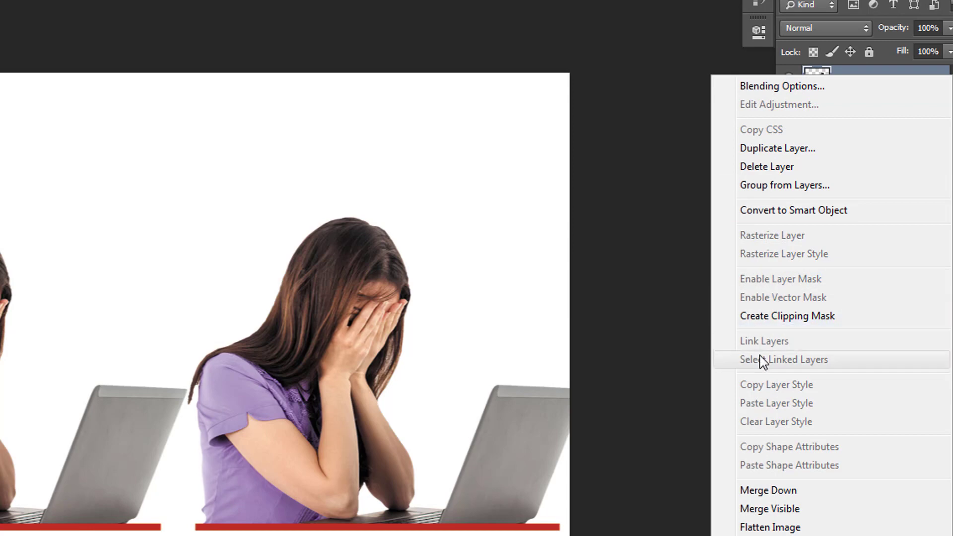
left_click(744, 165)
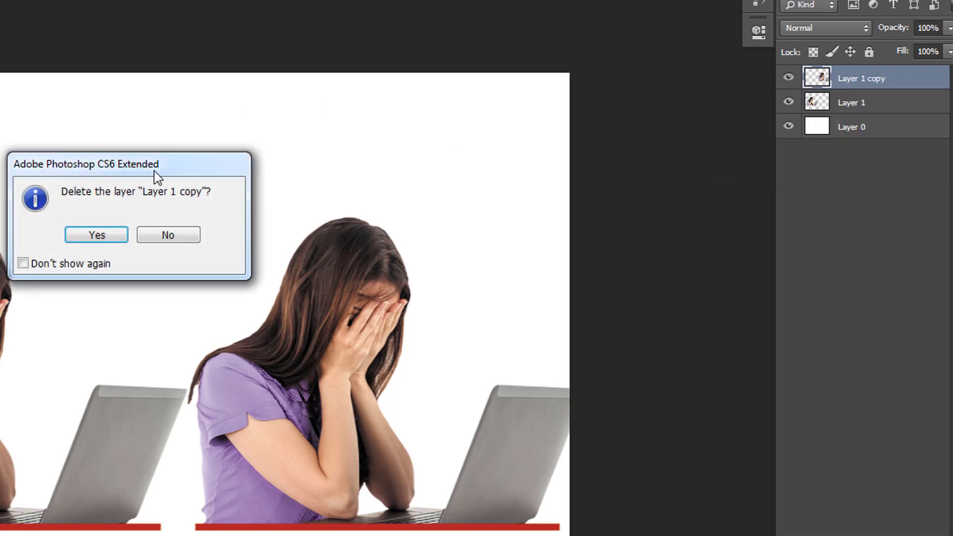
left_click(111, 235)
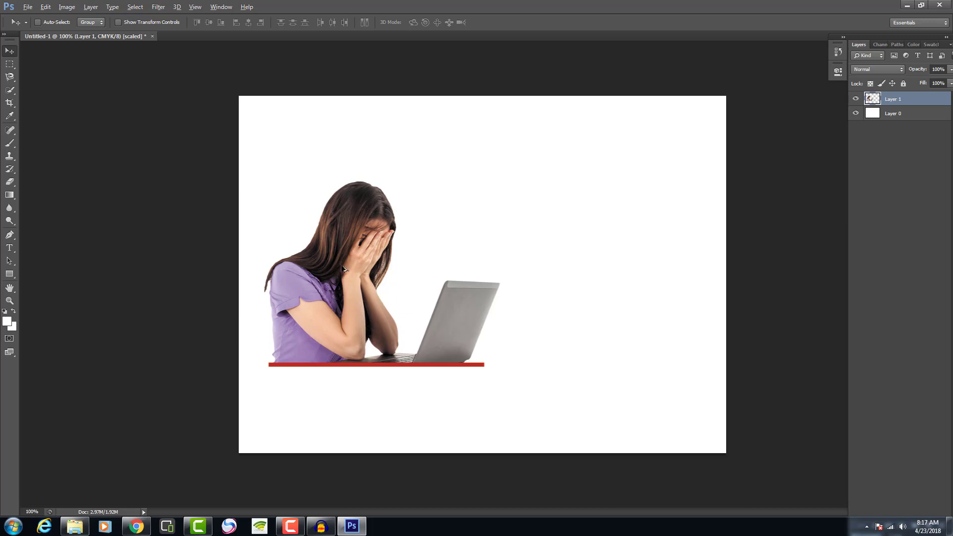
Make three copies of the woman around the canvas again and undo the last one.
left_click_drag(343, 271, 437, 401)
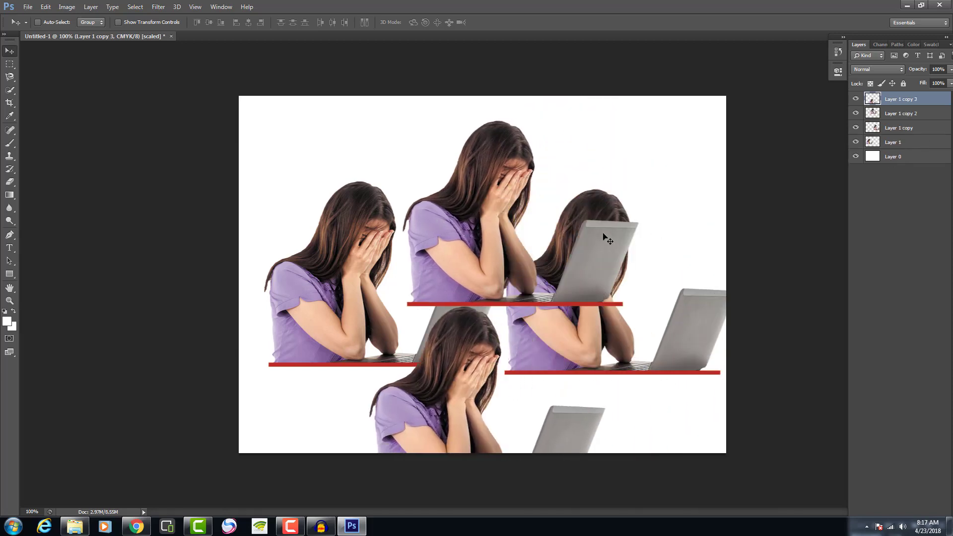
key("ctrl+z")
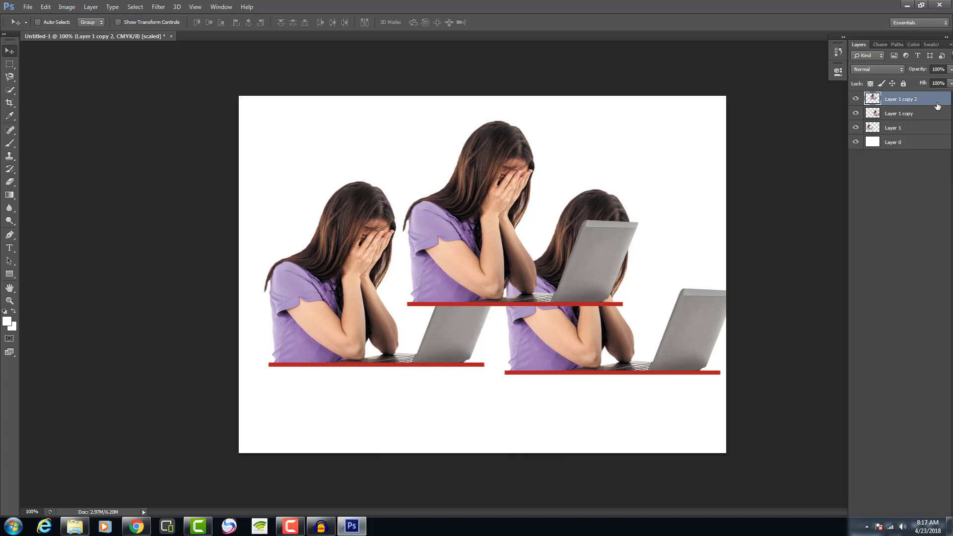
key("ctrl+z")
key("ctrl+z")
Delete both remaining duplicate layers so that only the original woman layer and the white layer are left.
right_click(919, 100)
left_click(842, 153)
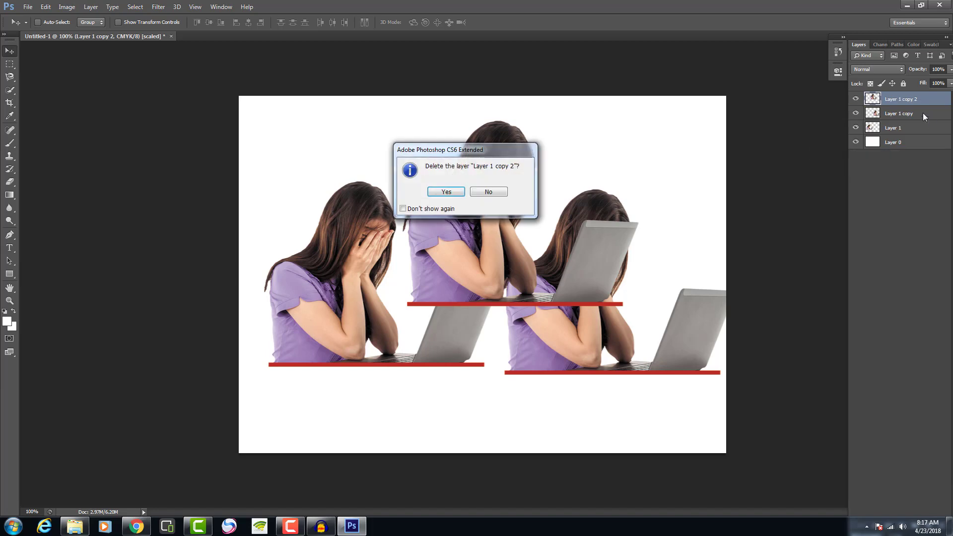
left_click(449, 192)
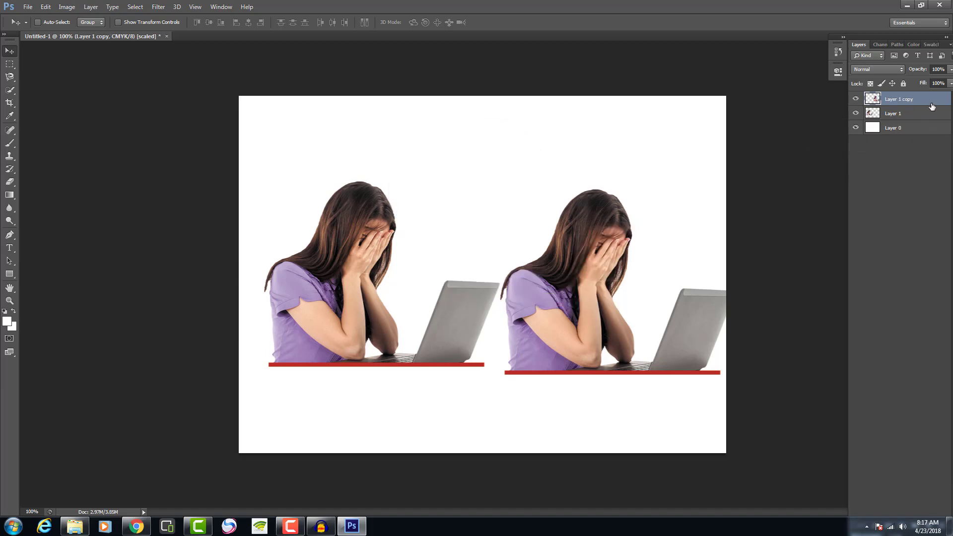
right_click(931, 106)
left_click(853, 159)
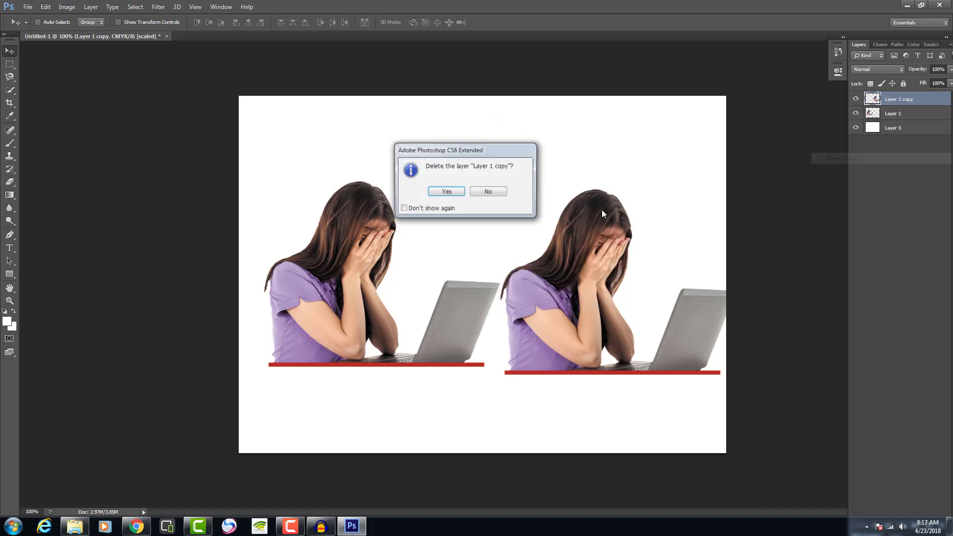
left_click(447, 191)
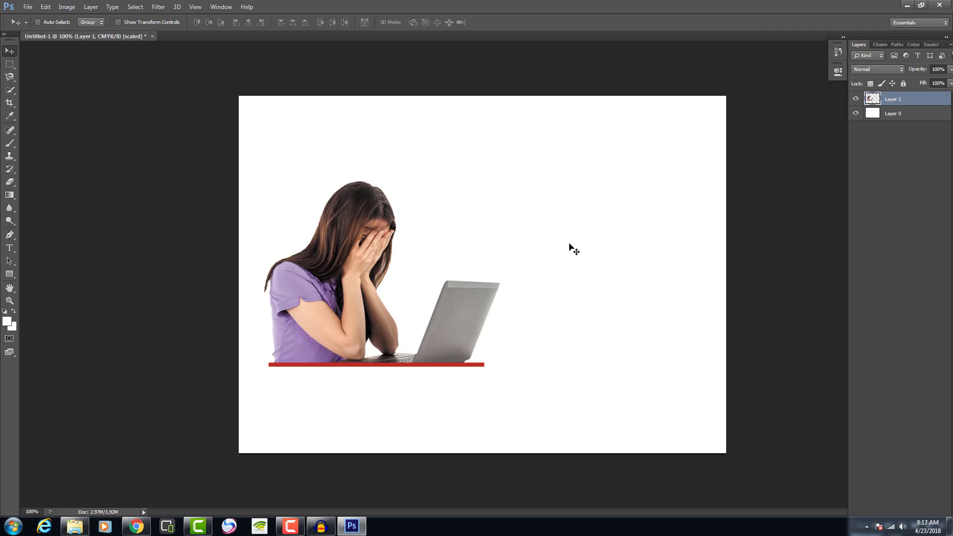
Set the foreground color to a bright red and return to the Move tool.
key("i")
left_click(8, 324)
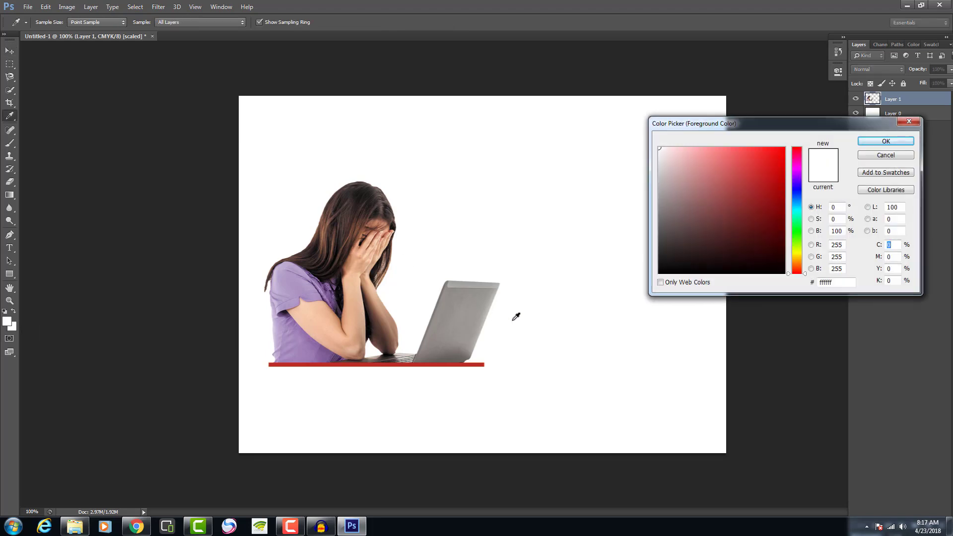
left_click(773, 166)
left_click(885, 141)
key("v")
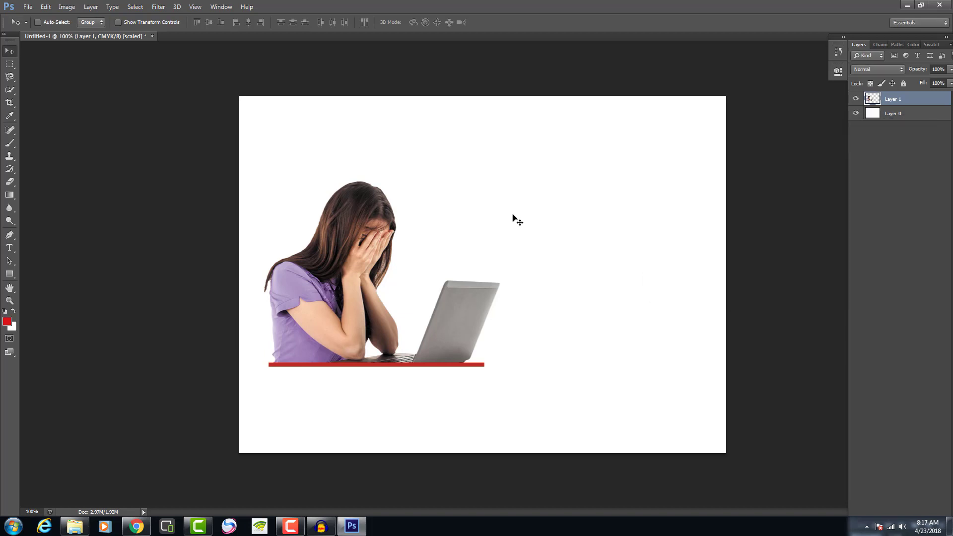
Move the woman with the laptop slightly up and to the right on the canvas.
left_click_drag(543, 288, 553, 276)
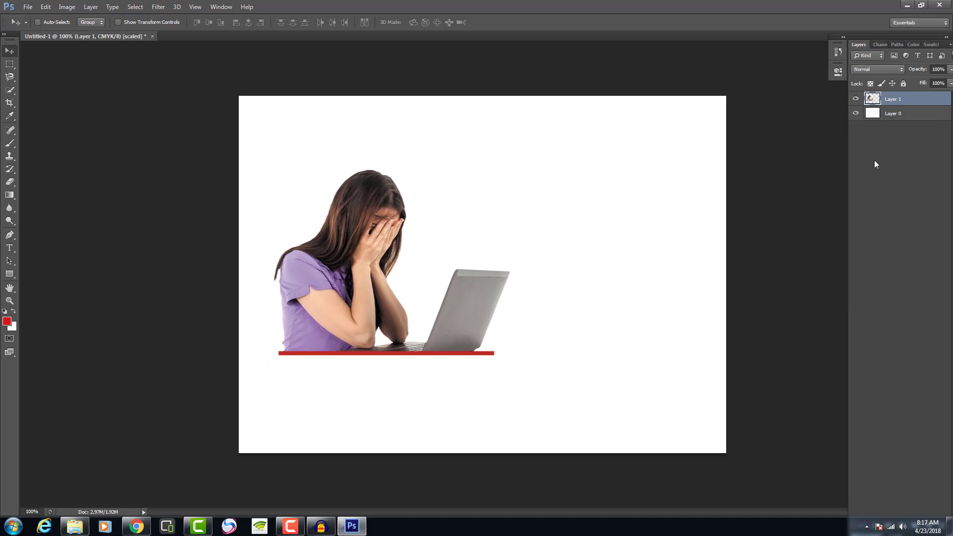
Try the preset layer styles on Layer 0 one after another, ending with the preset that has only a thin black stroke.
double_click(913, 113)
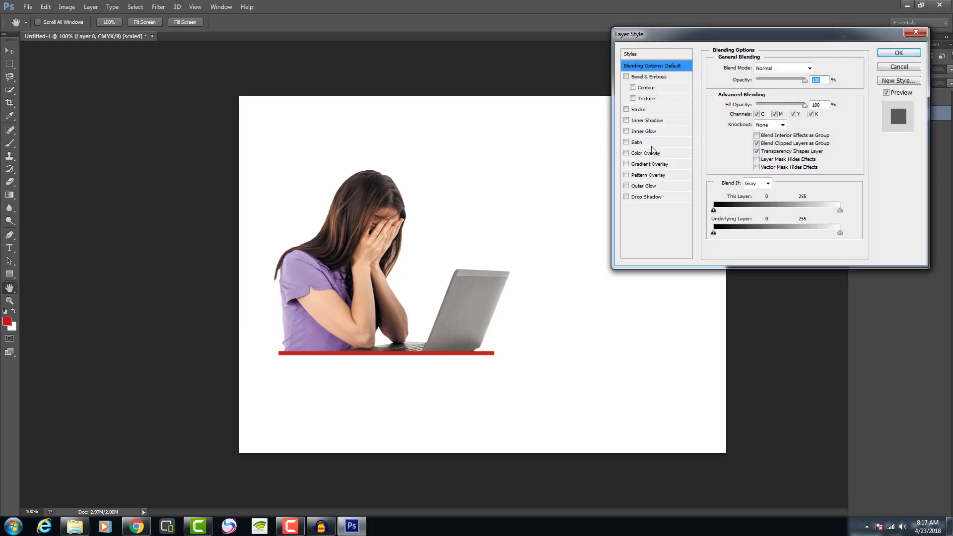
left_click(631, 54)
left_click(730, 62)
left_click(762, 62)
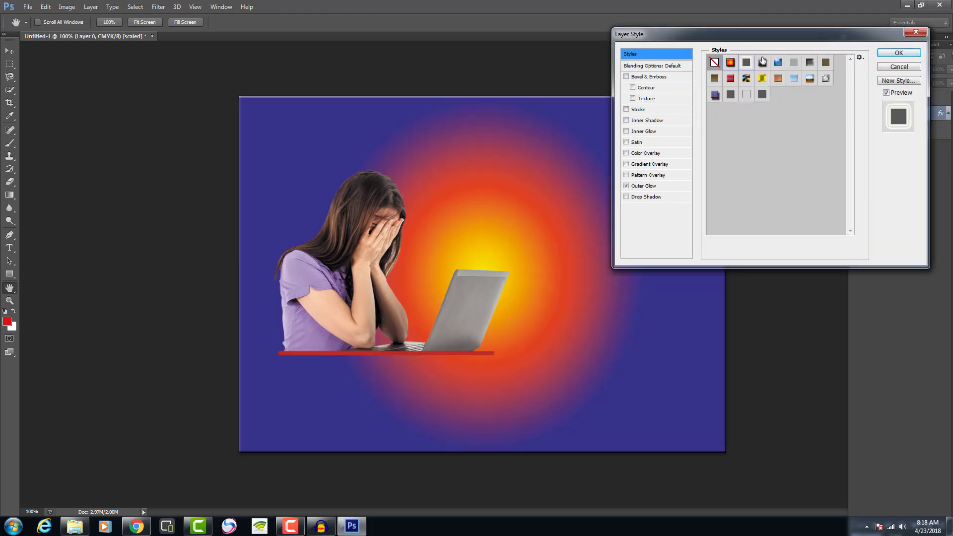
left_click(778, 62)
left_click(794, 62)
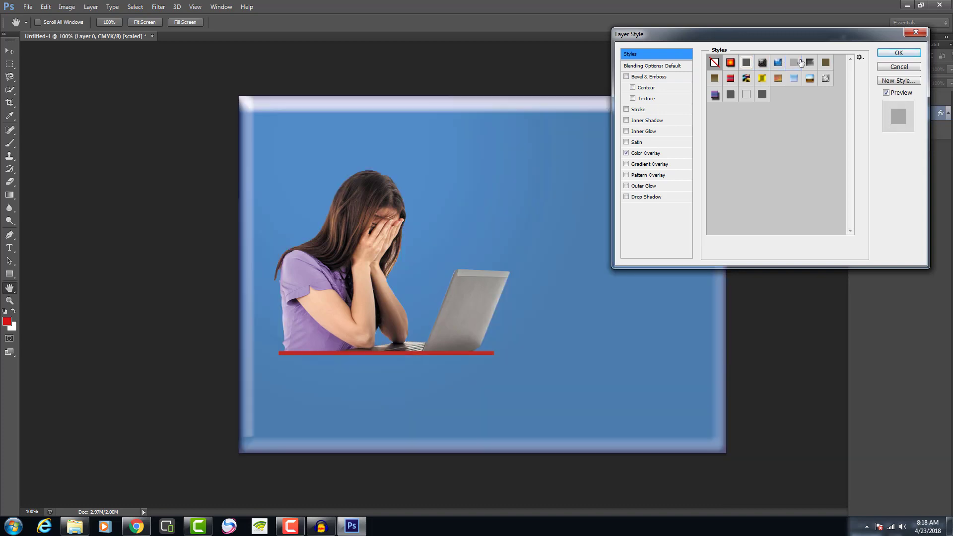
left_click(810, 62)
left_click(825, 62)
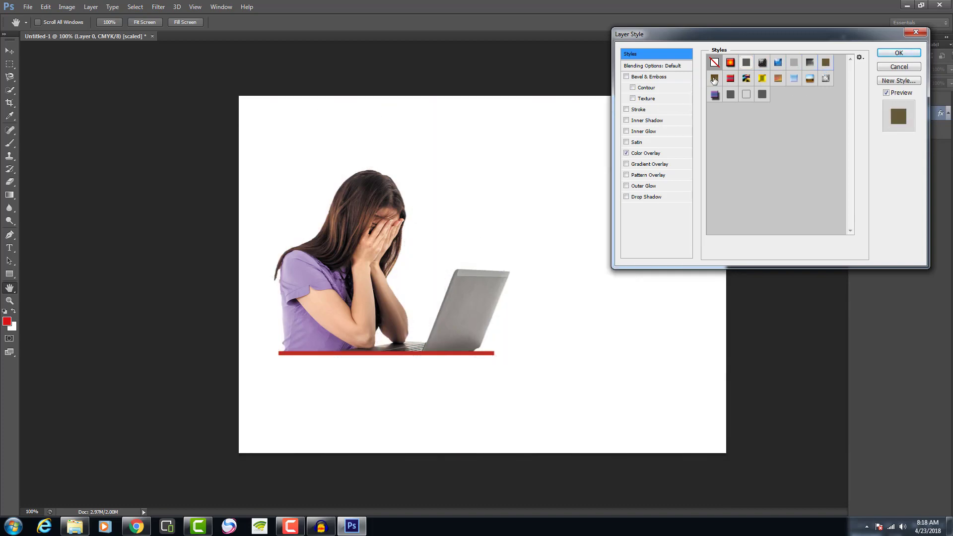
left_click(714, 80)
left_click(730, 78)
left_click(715, 79)
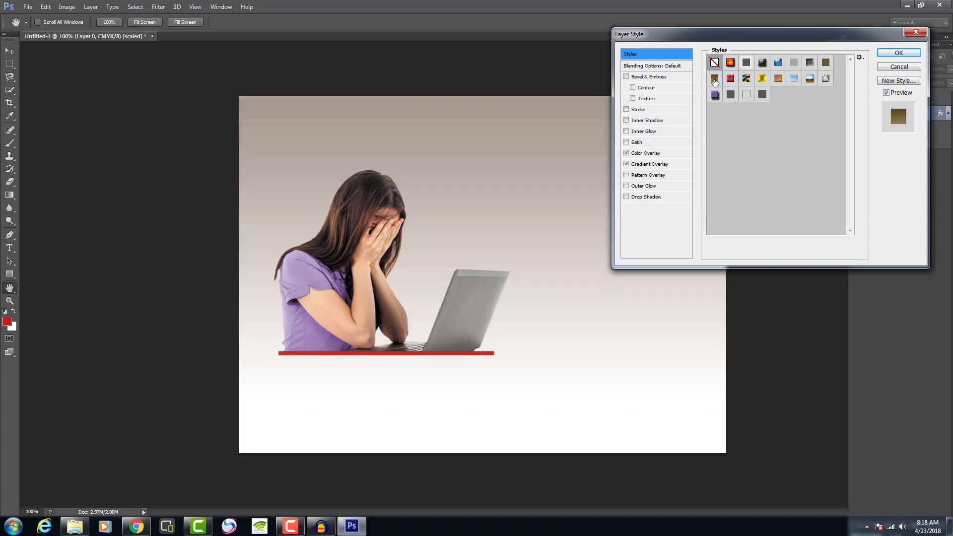
left_click(761, 78)
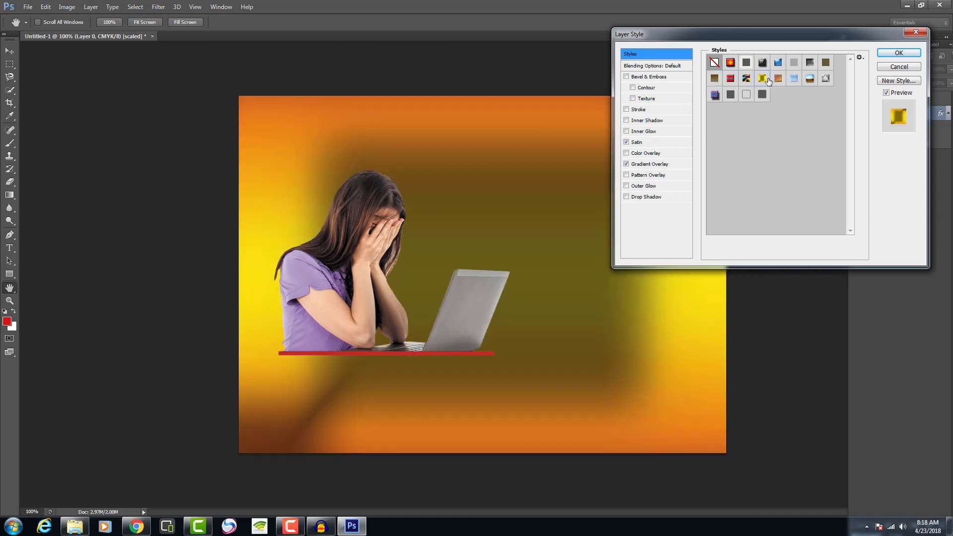
left_click(778, 79)
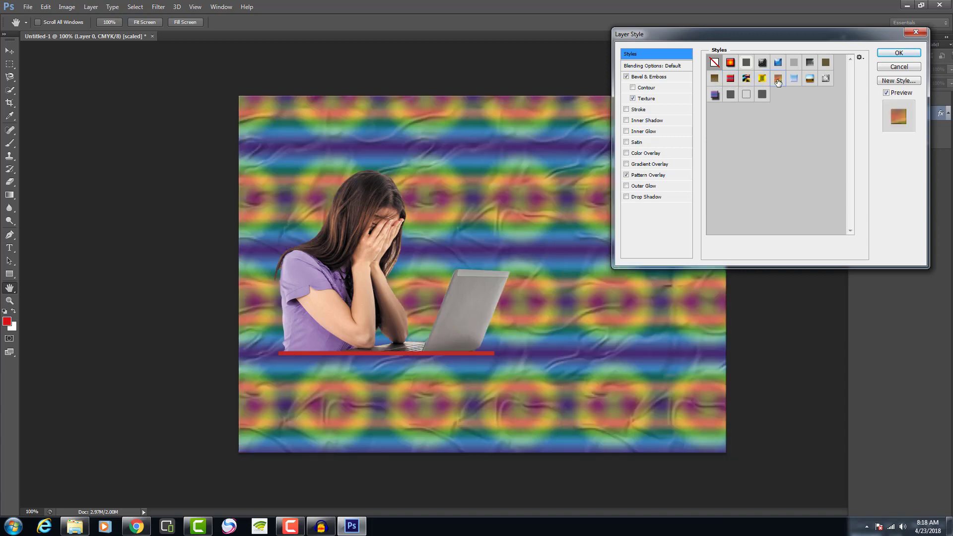
left_click(809, 79)
left_click(824, 78)
left_click(714, 95)
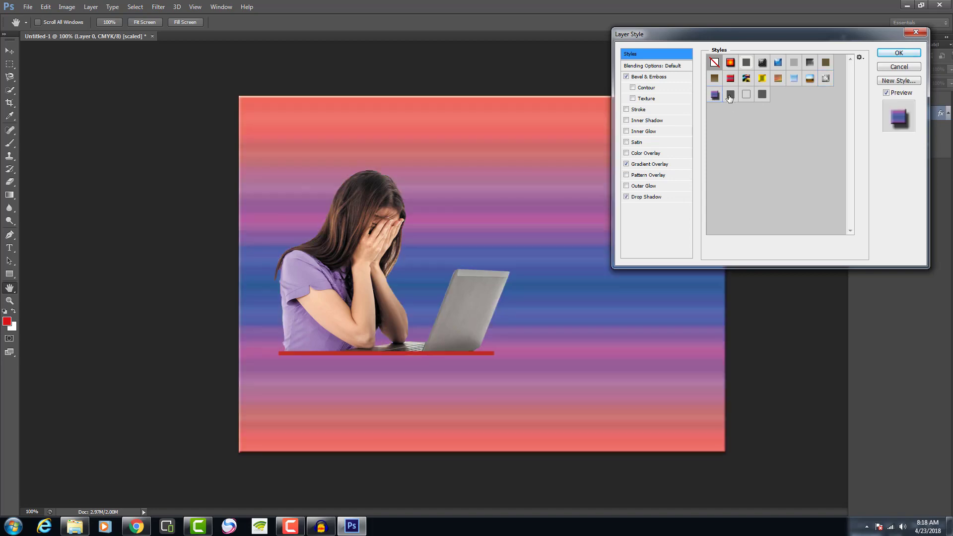
left_click(730, 94)
left_click(752, 95)
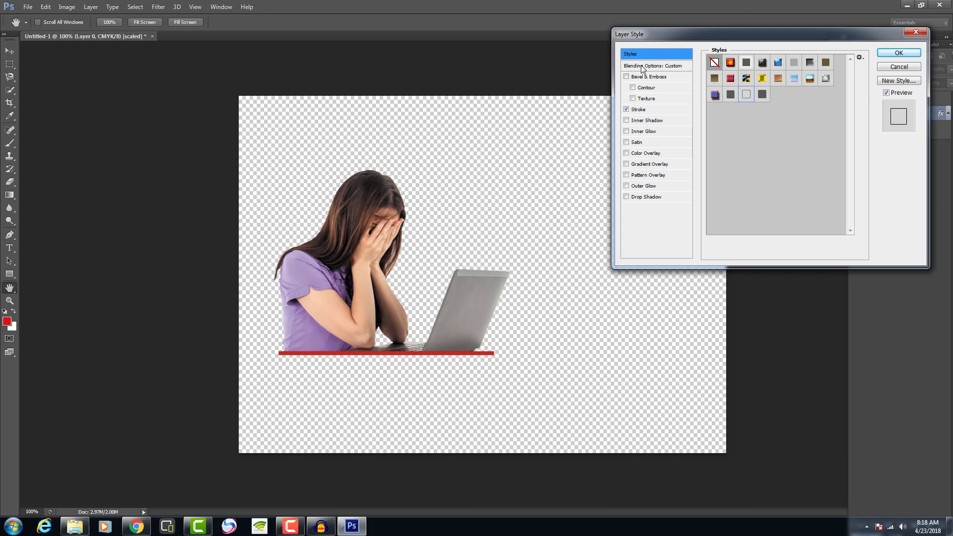
Apply an orange-red Color Overlay to Layer 0, trying blue and green overlay colors and discarding them.
left_click(645, 153)
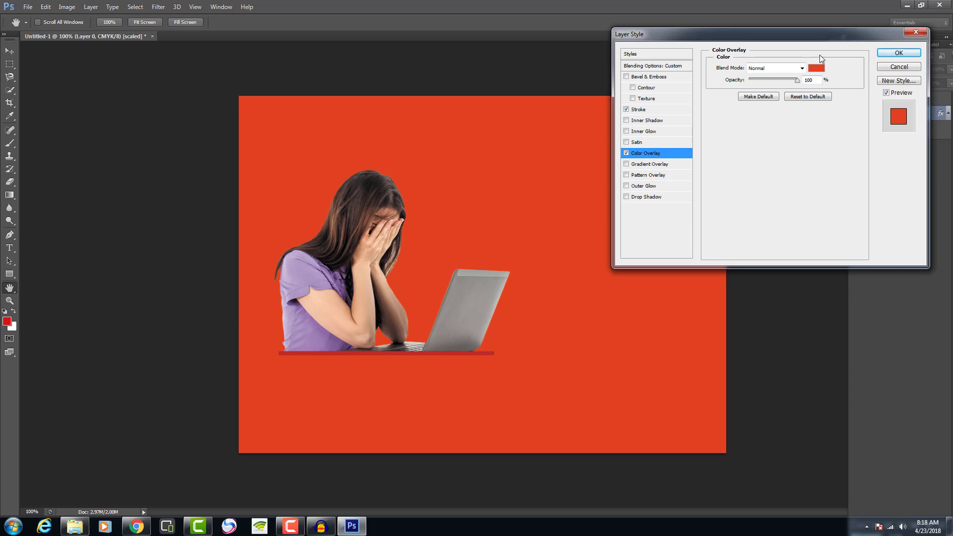
left_click(815, 69)
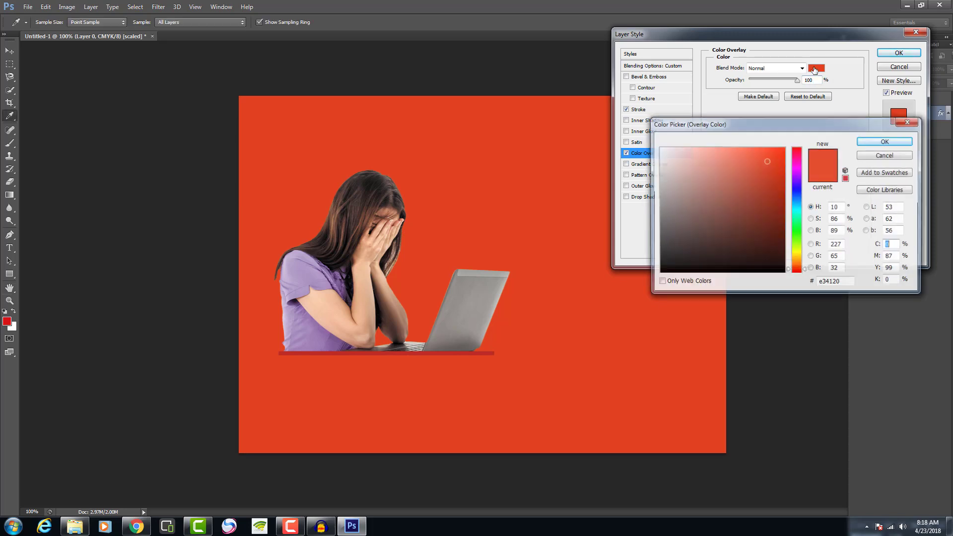
left_click_drag(793, 171, 798, 198)
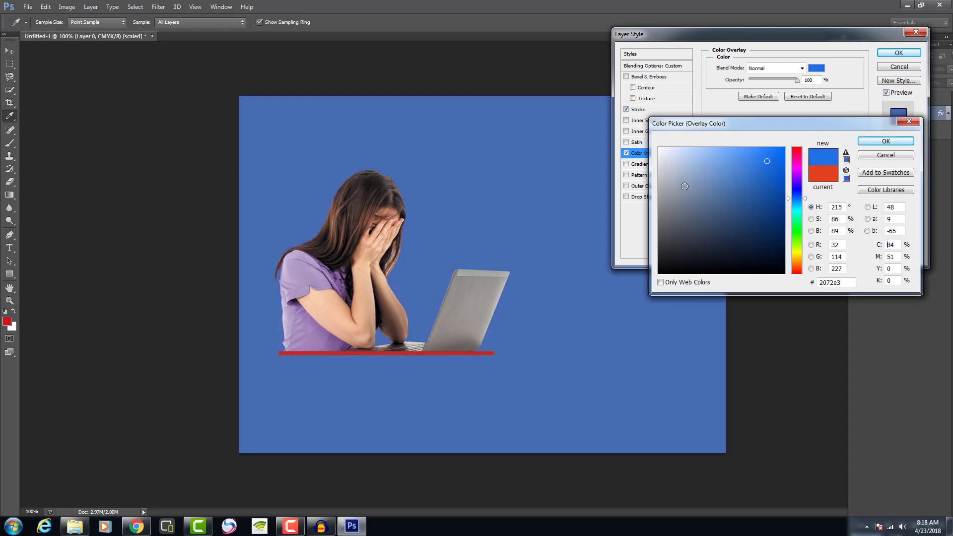
mouse_move(764, 160)
left_mouse_down()
mouse_move(687, 153)
mouse_move(731, 204)
left_mouse_up()
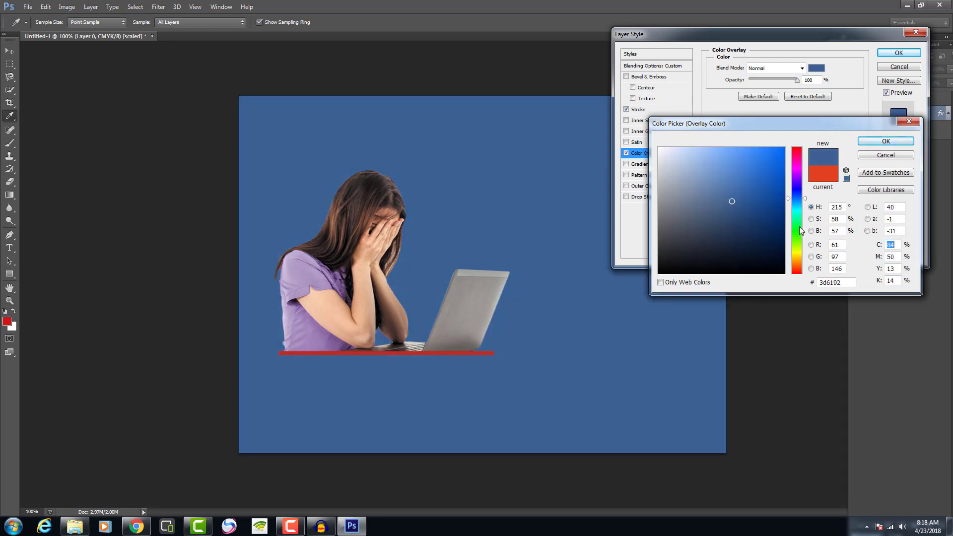
left_click(799, 227)
mouse_move(737, 231)
left_mouse_down()
mouse_move(719, 230)
mouse_move(759, 194)
left_mouse_up()
left_click_drag(698, 205, 745, 198)
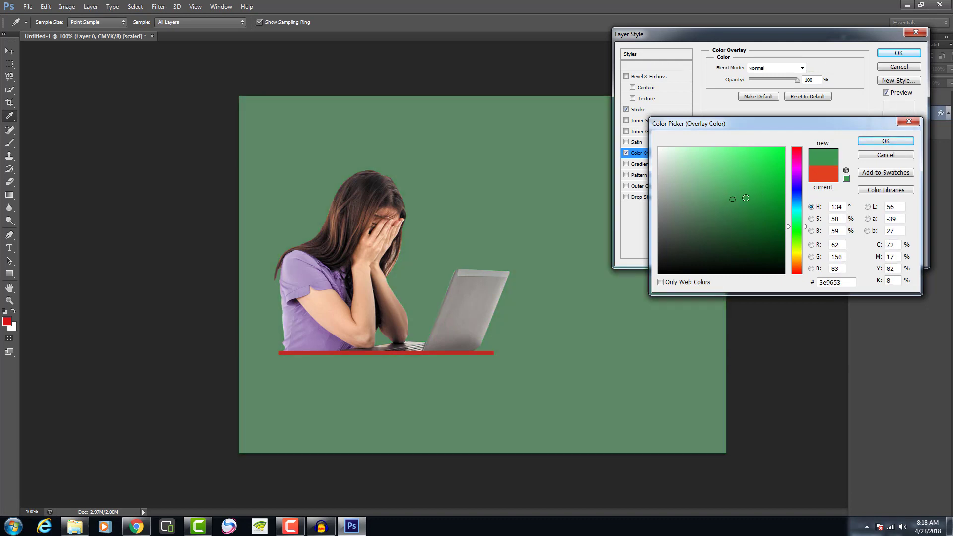
left_click(908, 121)
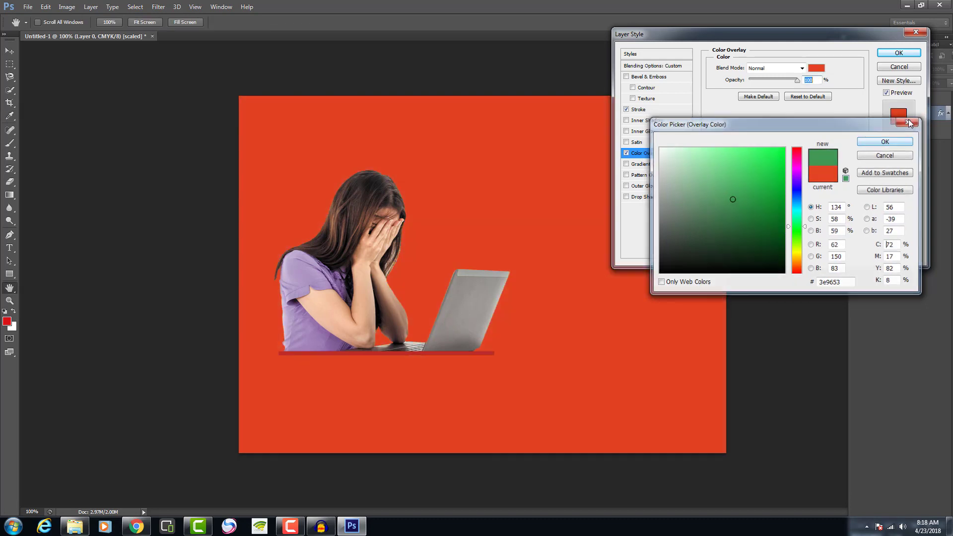
left_click(895, 53)
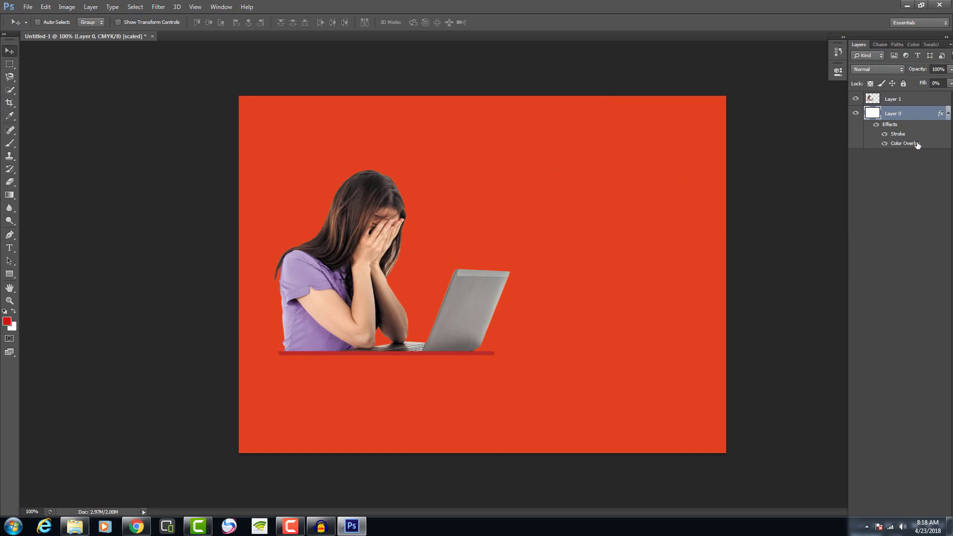
Turn off the Color Overlay effect on Layer 0.
double_click(909, 116)
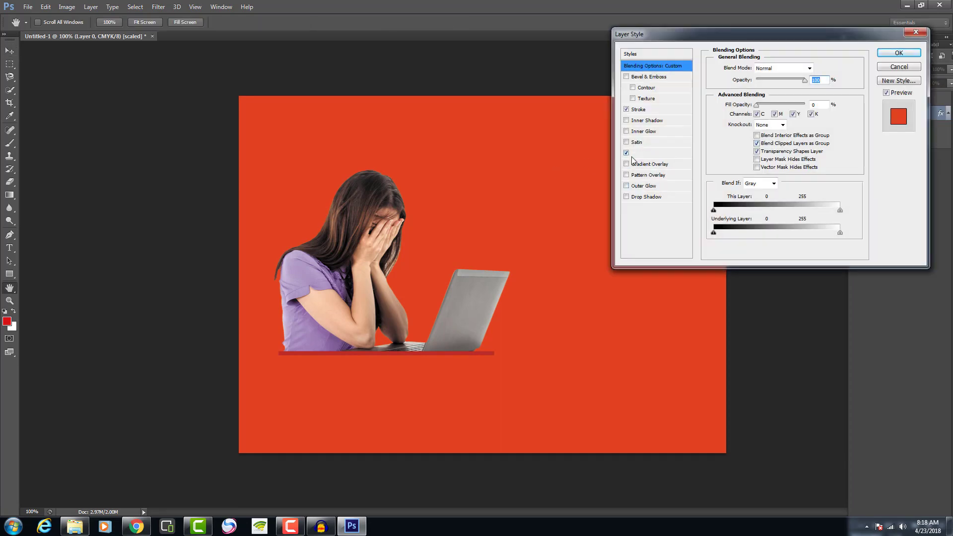
left_click(626, 152)
left_click(906, 55)
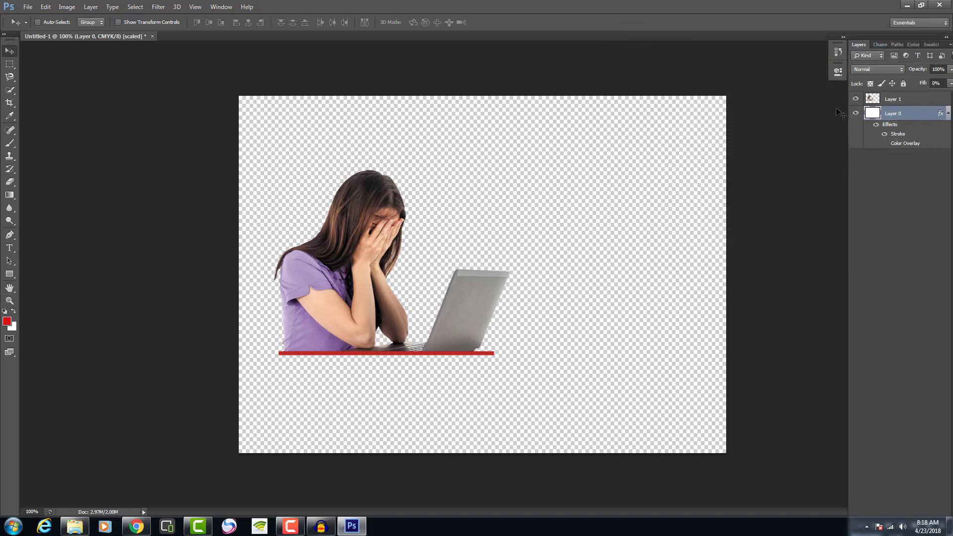
Try a Color Overlay on the woman's layer, Layer 1, and switch it off again.
left_click(911, 98)
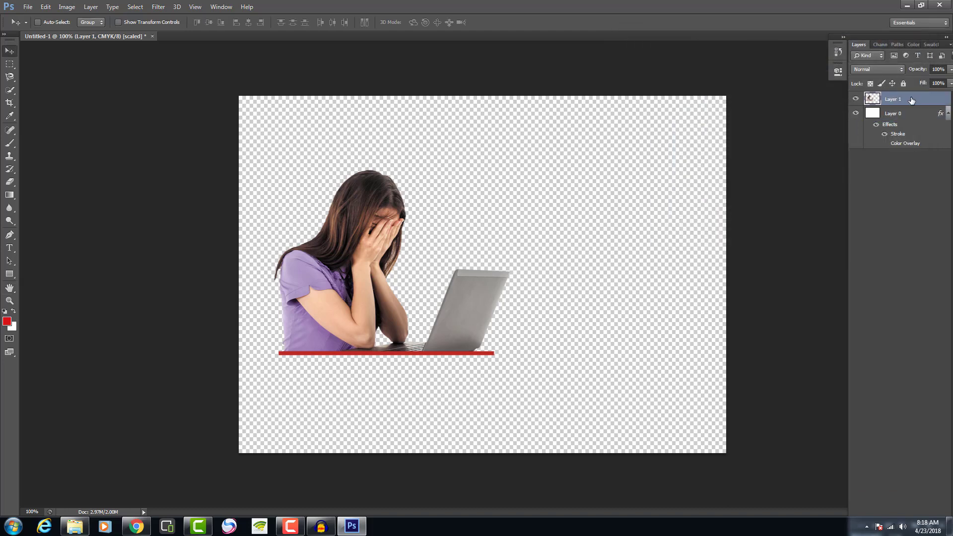
double_click(911, 99)
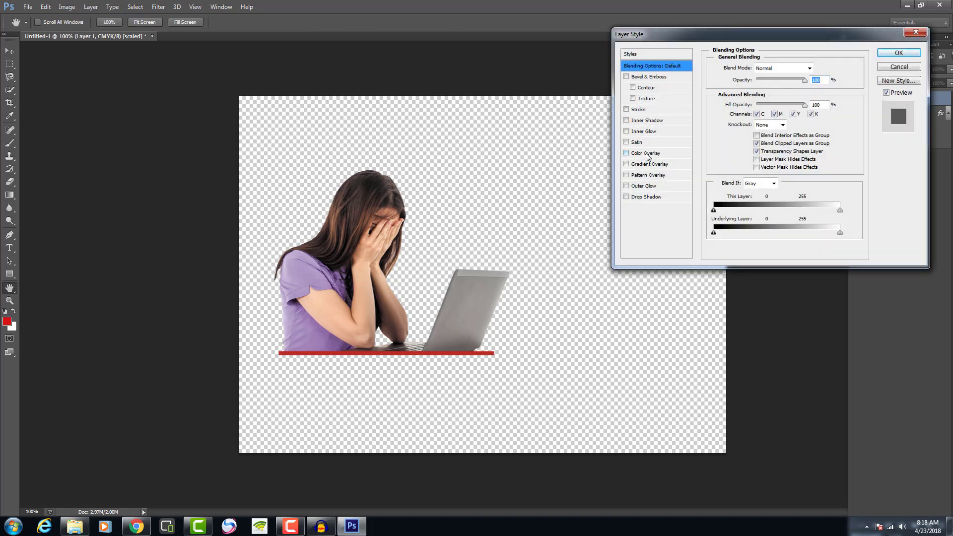
left_click(646, 153)
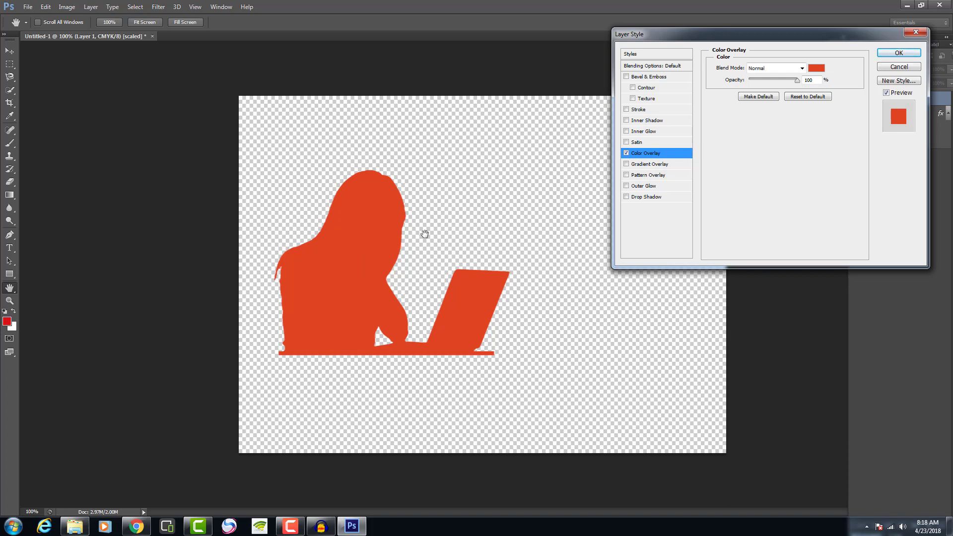
left_click(644, 155)
left_click(626, 153)
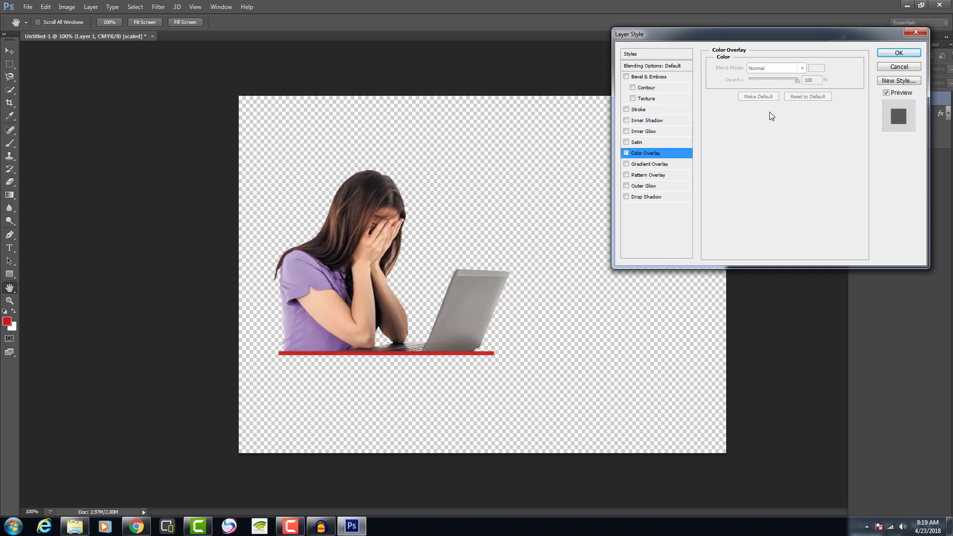
left_click(898, 52)
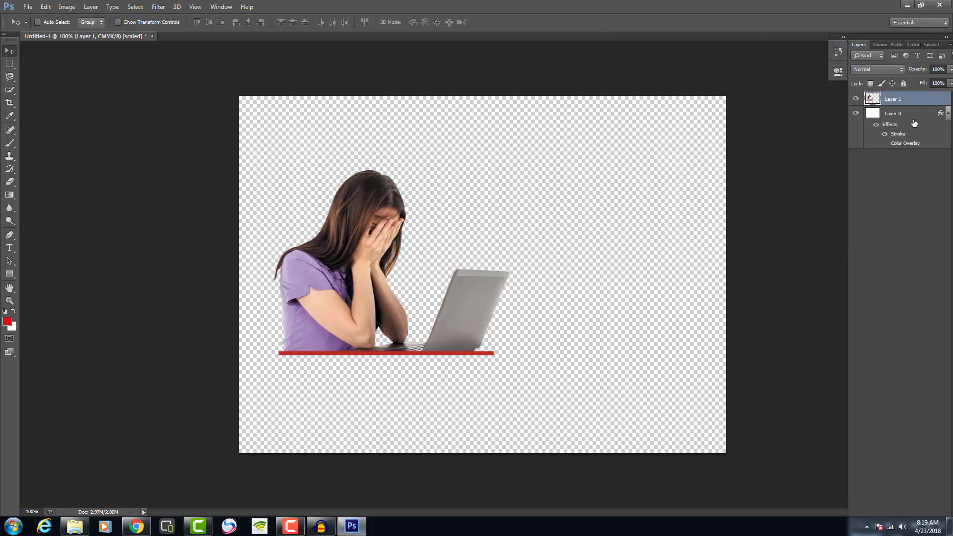
Look at Layer 0's layer style settings, and demonstrate the Color Overlay on Layer 1 once more before disabling it.
double_click(906, 117)
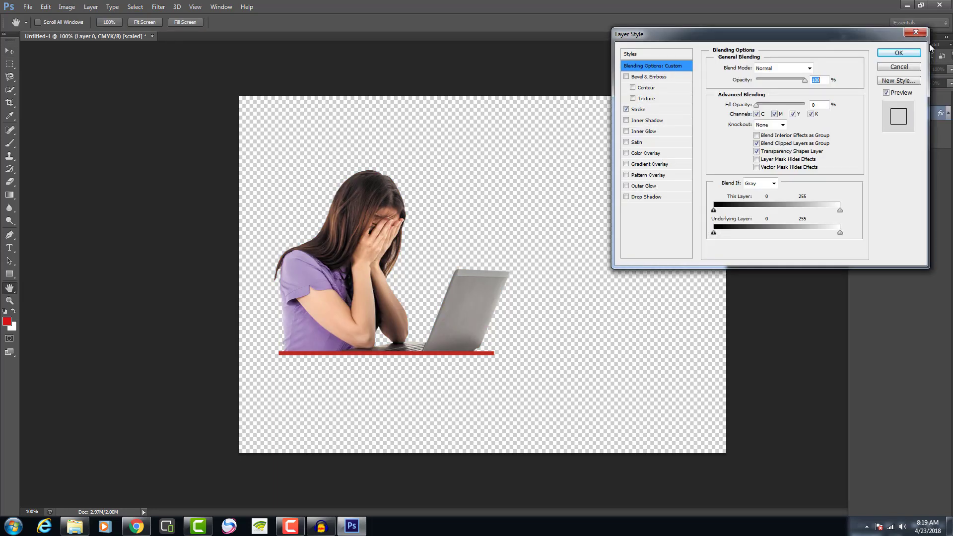
left_click(923, 33)
left_click(916, 101)
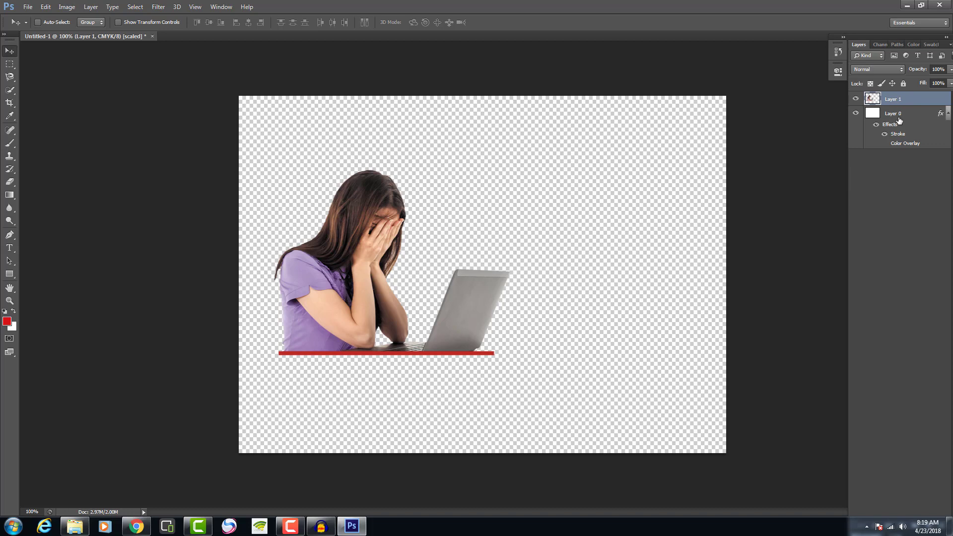
double_click(921, 103)
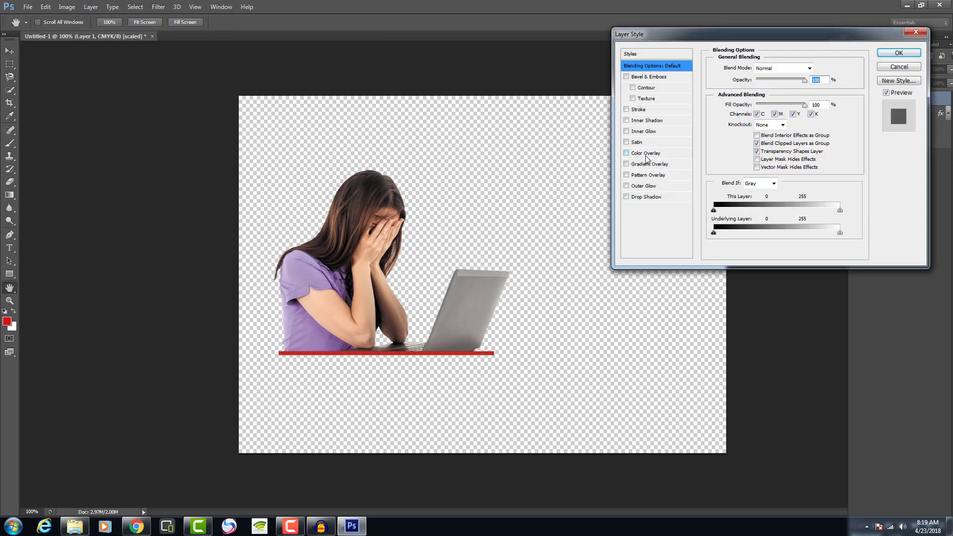
left_click(645, 153)
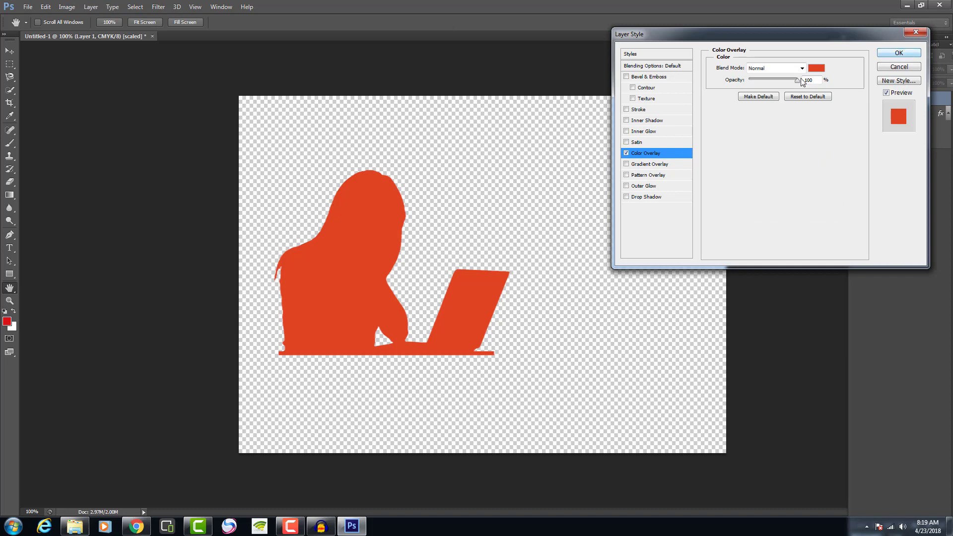
left_click(626, 153)
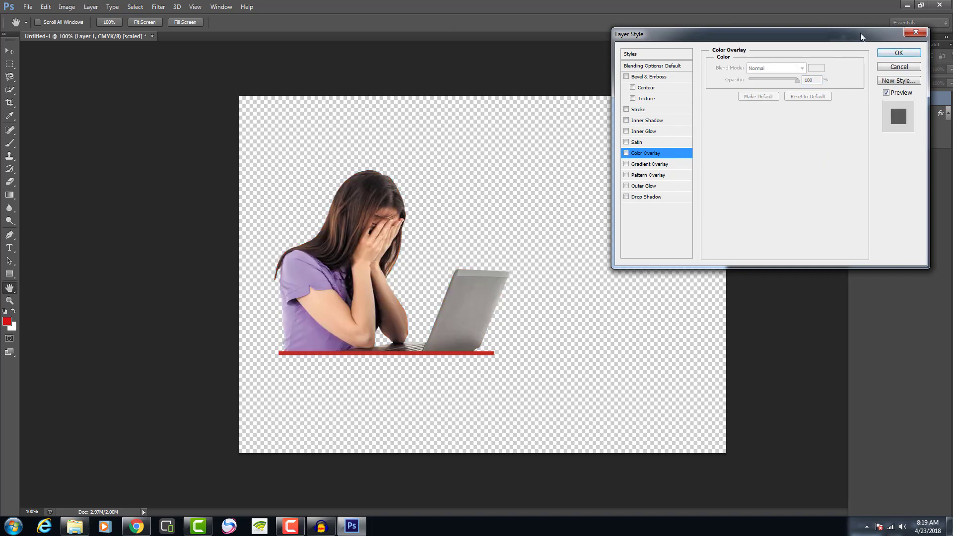
left_click(898, 52)
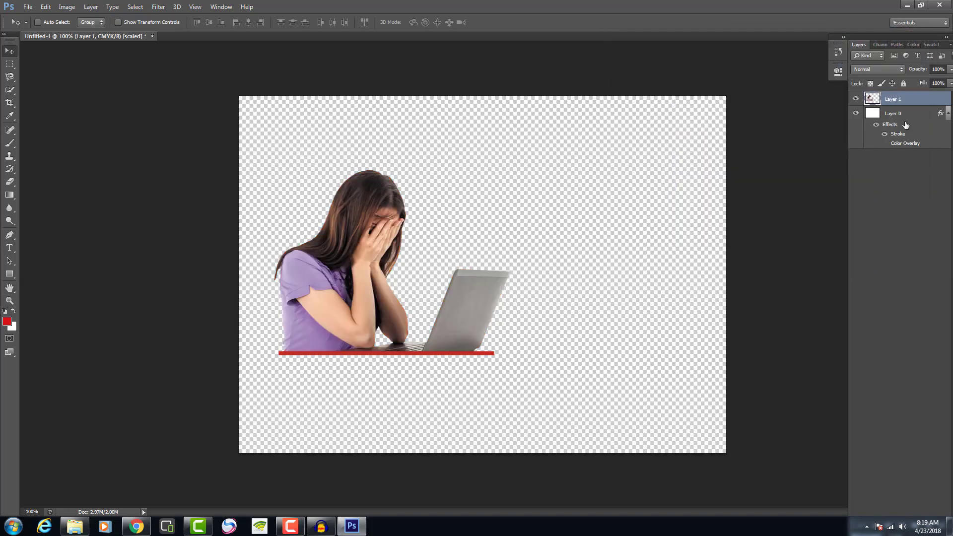
Remove the Stroke effect from Layer 0's layer style.
double_click(904, 124)
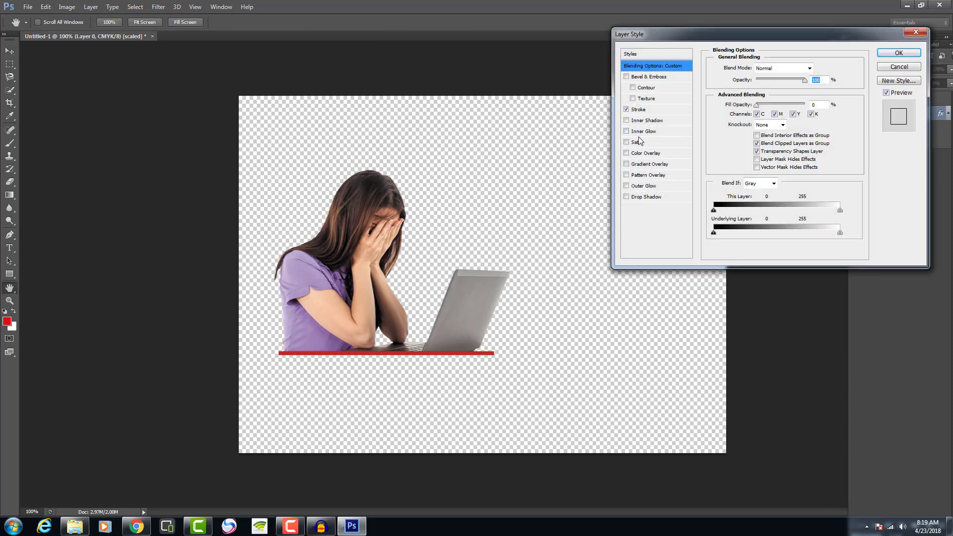
left_click(641, 111)
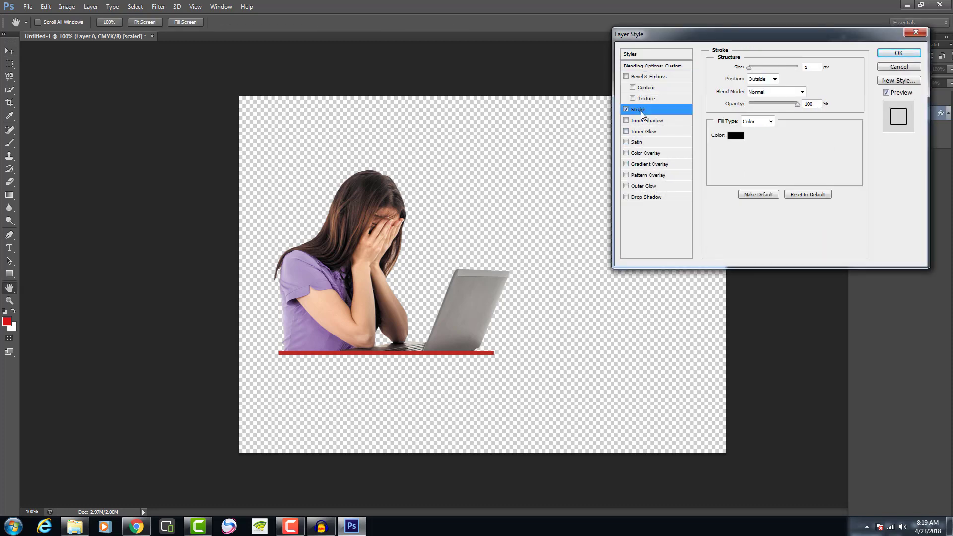
left_click(626, 110)
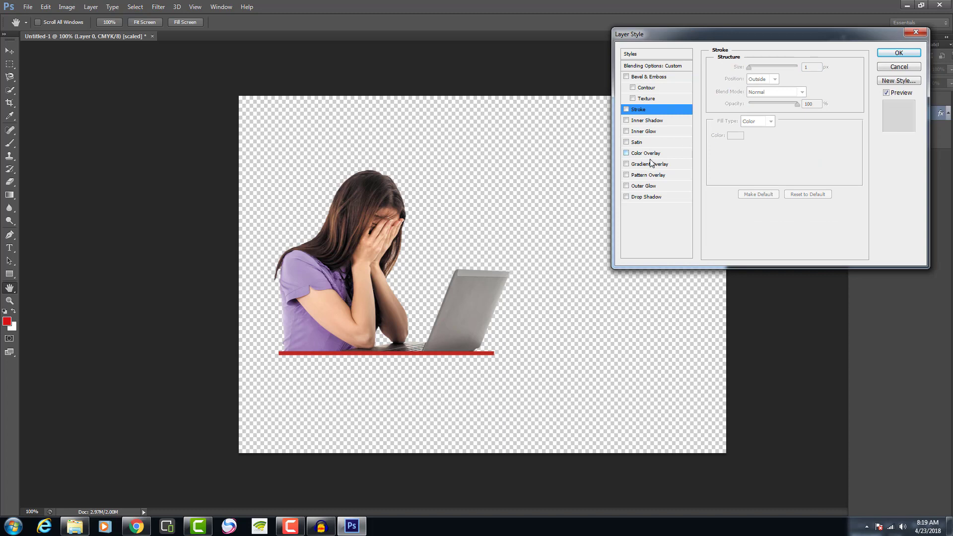
Enable a Color Overlay on Layer 0 and preview it in teal #11717c.
left_click(650, 153)
left_click(815, 69)
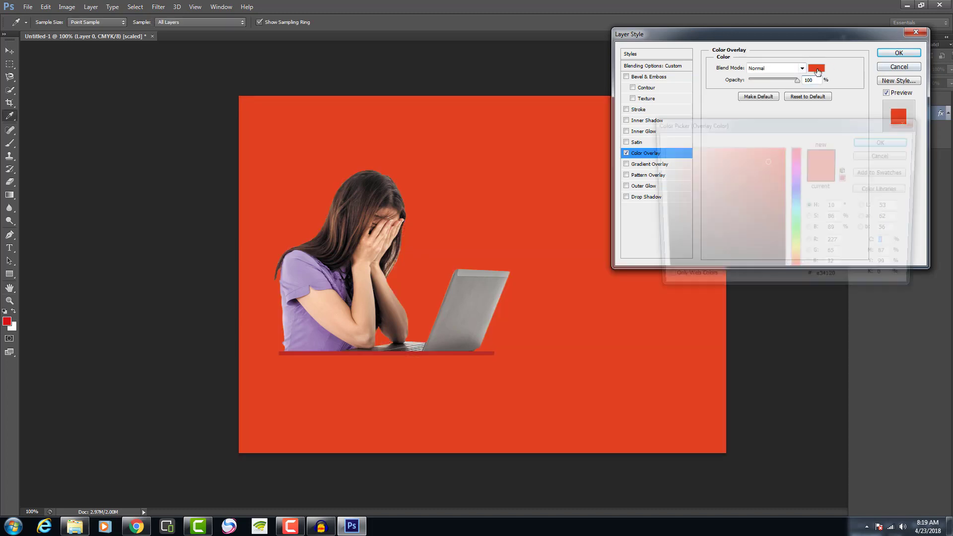
left_click_drag(792, 162, 791, 208)
left_click(767, 212)
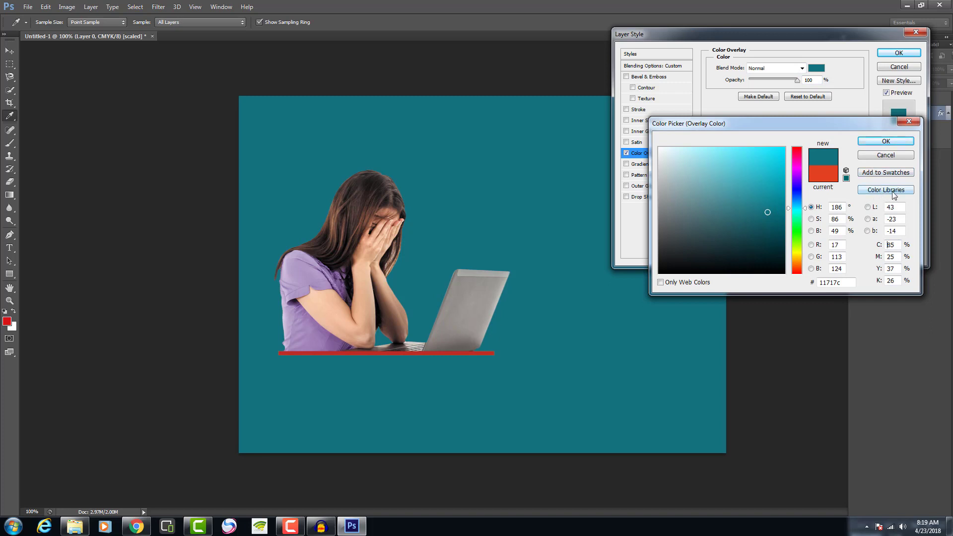
Try PANTONE+ Solid Coated colors 191 C, 7546 C, 129 C, 133 C and 127 C for the overlay, and discard the choice.
left_click(885, 190)
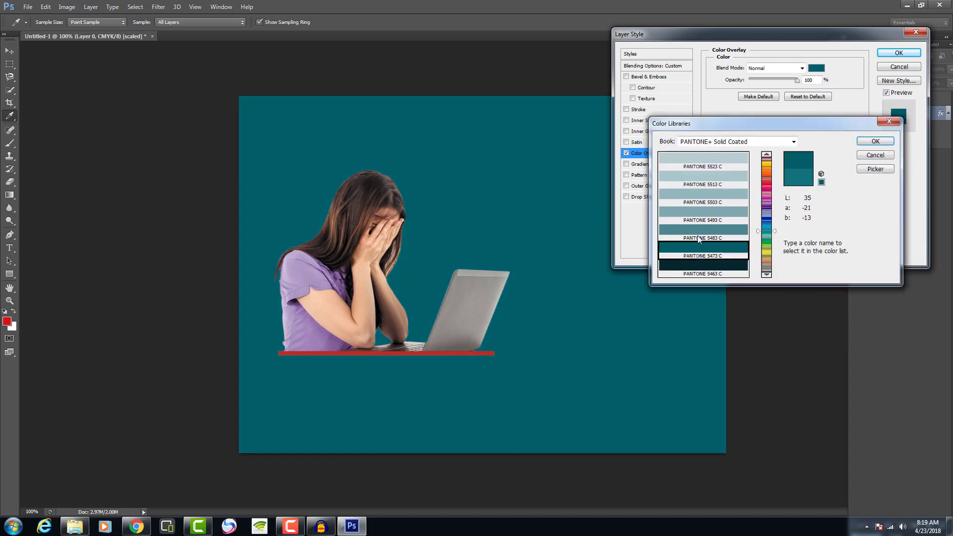
left_click(770, 170)
left_click(769, 184)
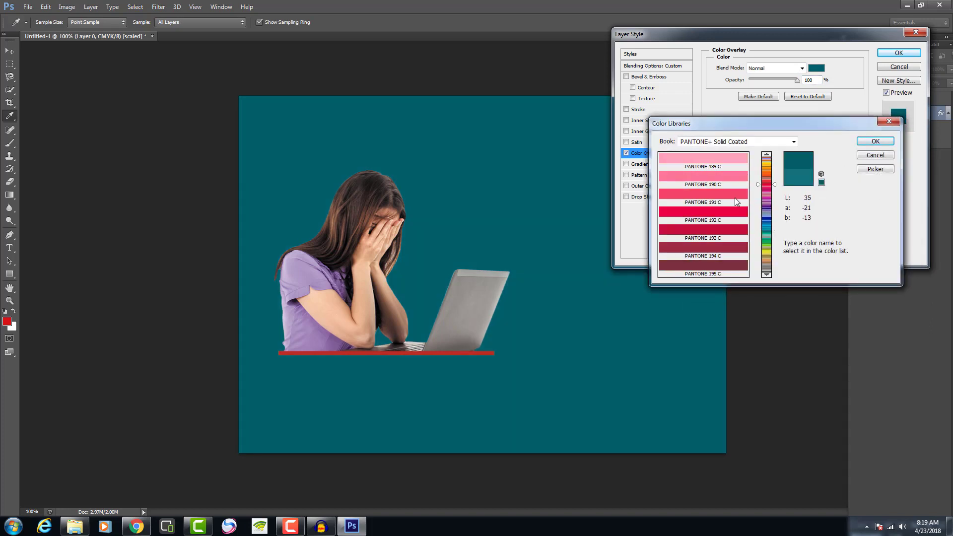
left_click(736, 193)
left_click(767, 212)
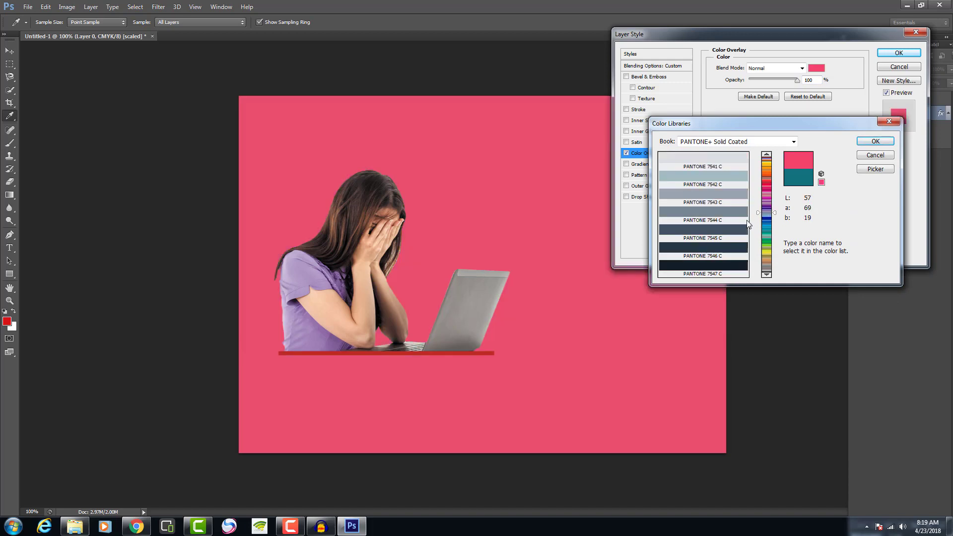
left_click(715, 248)
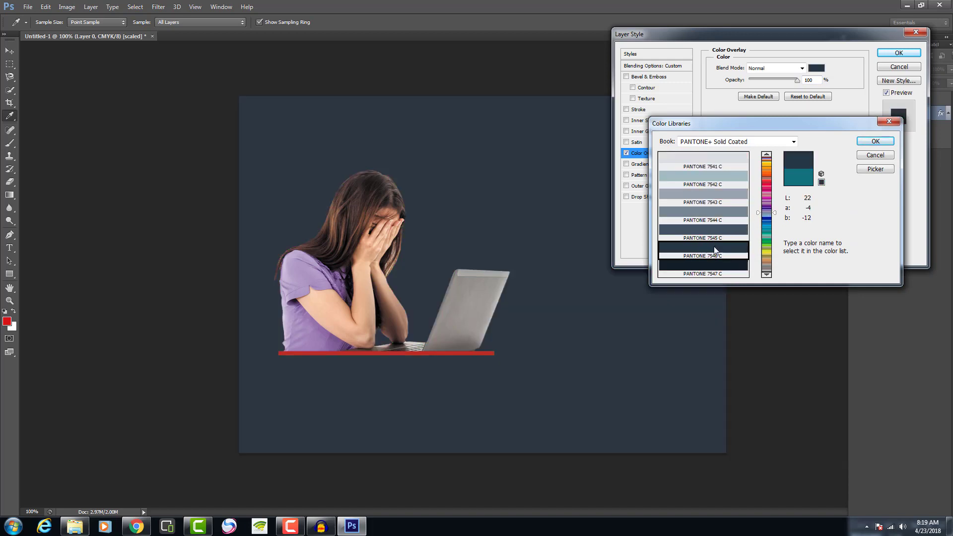
left_click(767, 163)
left_click(724, 187)
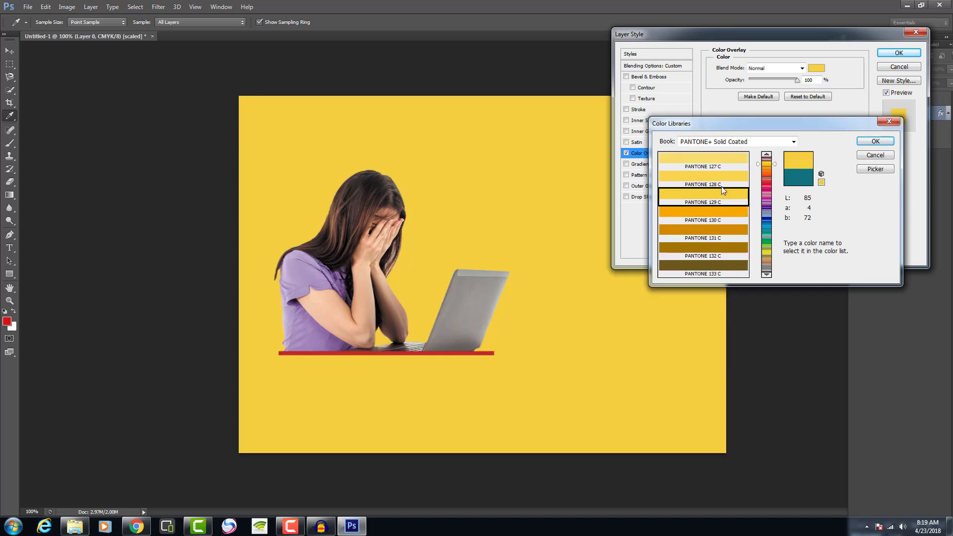
left_click(712, 264)
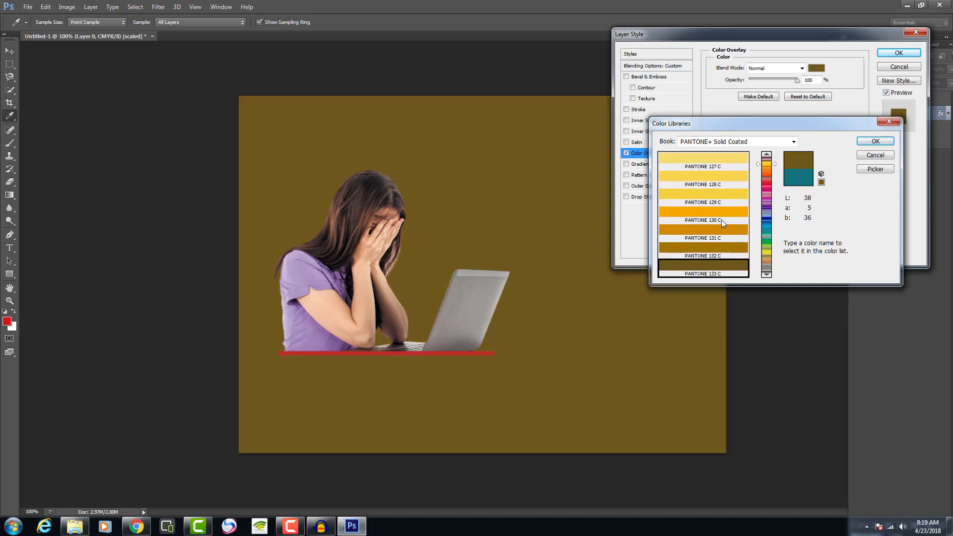
left_click(728, 163)
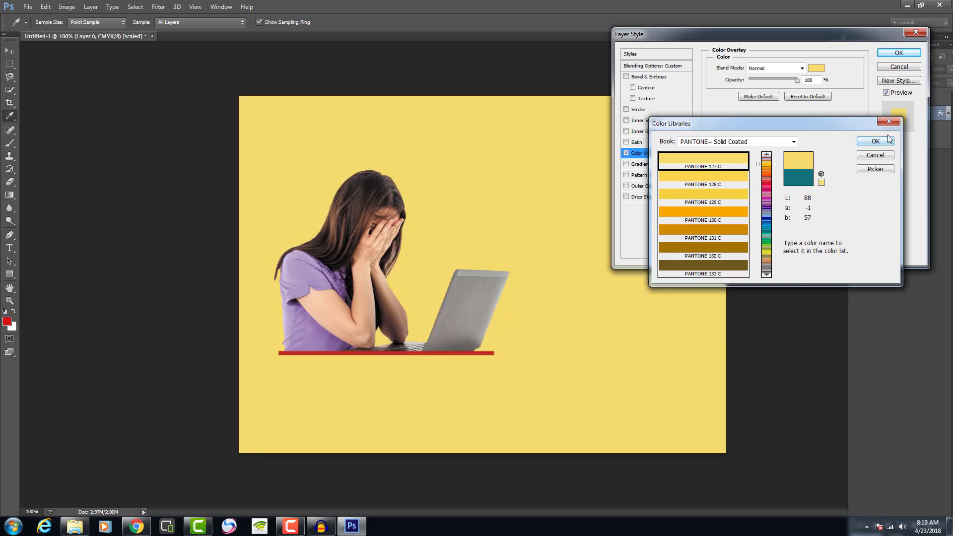
left_click(889, 122)
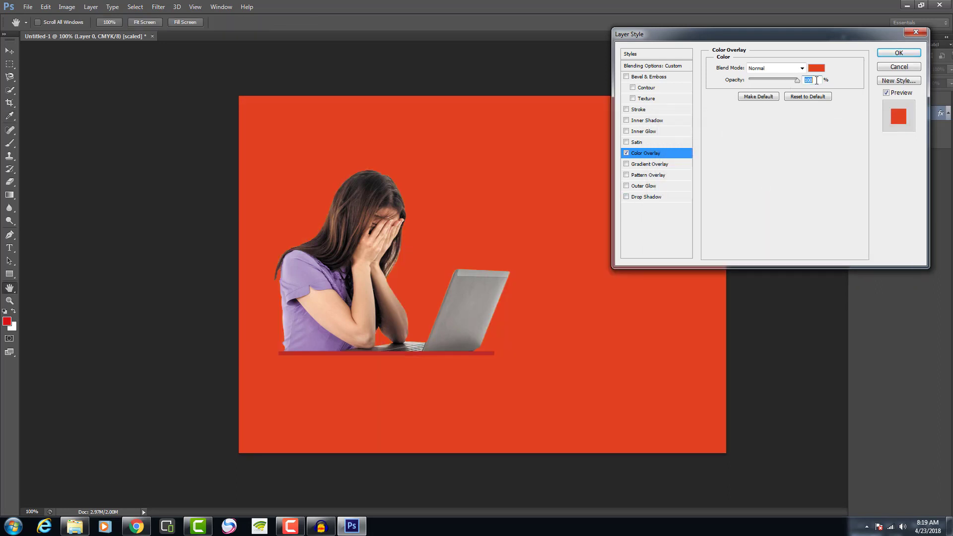
Try green for Layer 0's Color Overlay, then set it to magenta-purple and apply the layer style.
left_click(817, 69)
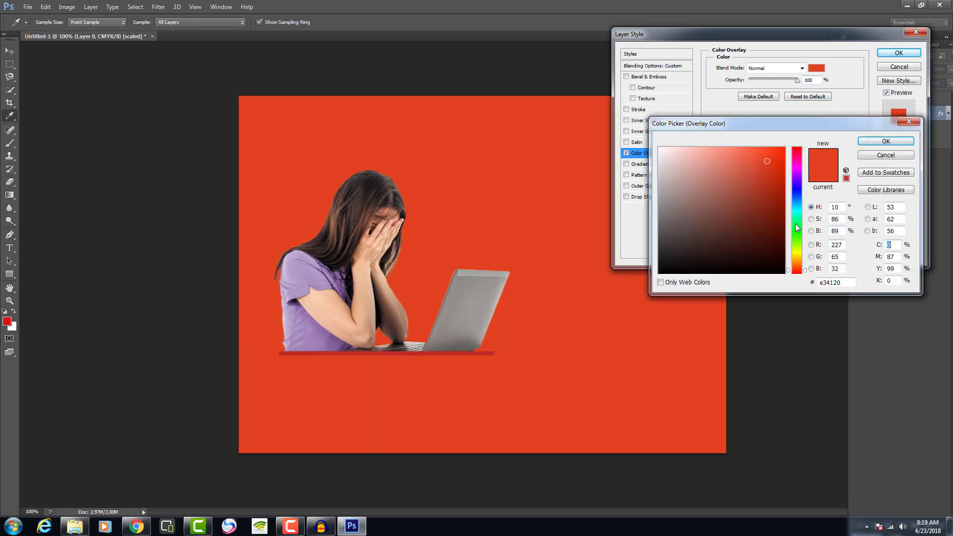
left_click(796, 224)
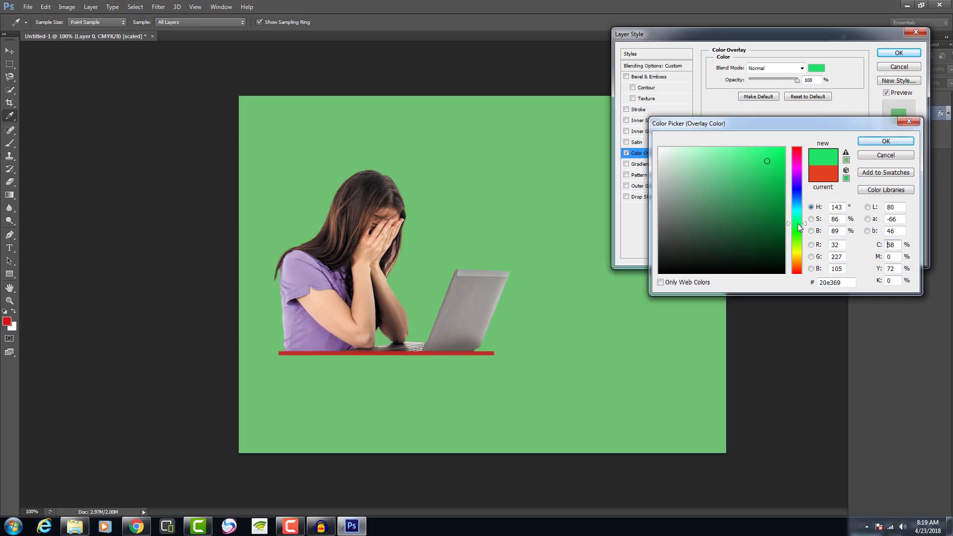
left_click(800, 169)
left_click(885, 141)
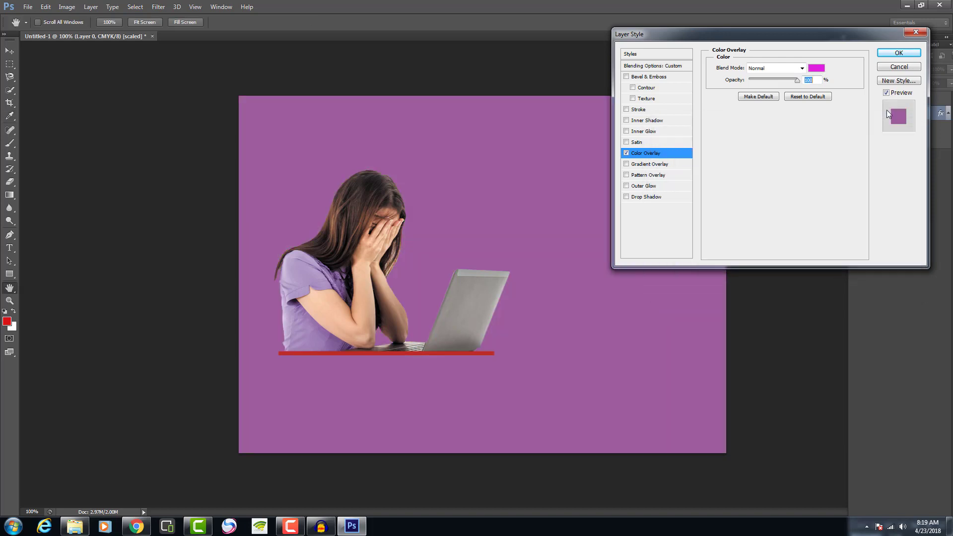
left_click(898, 53)
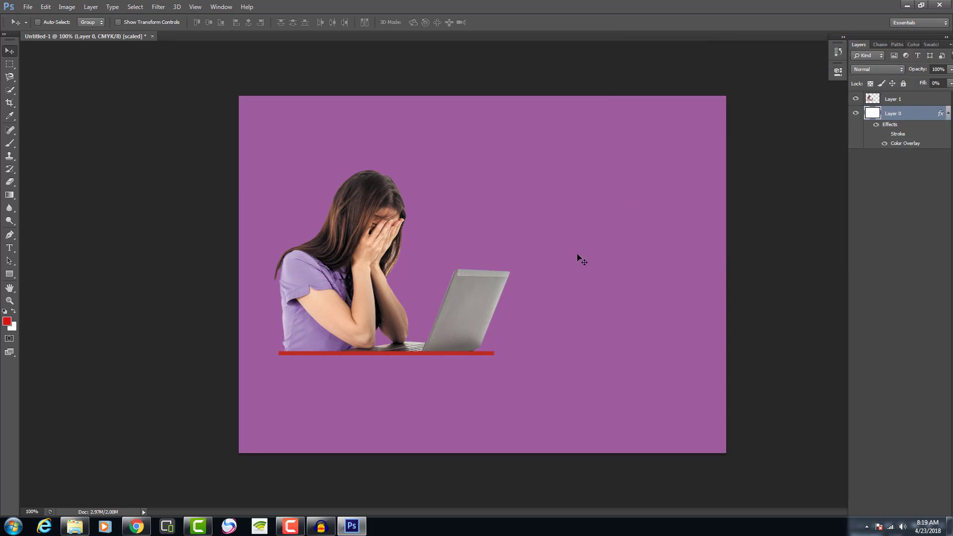
Try green #5e9e68 as Layer 0's Color Overlay color, and close the layer style without applying it.
double_click(920, 117)
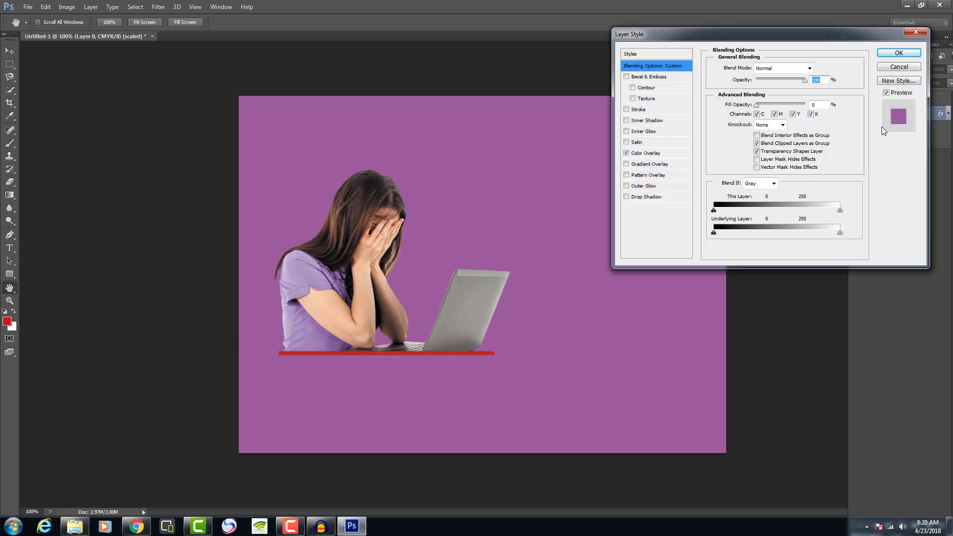
left_click(650, 153)
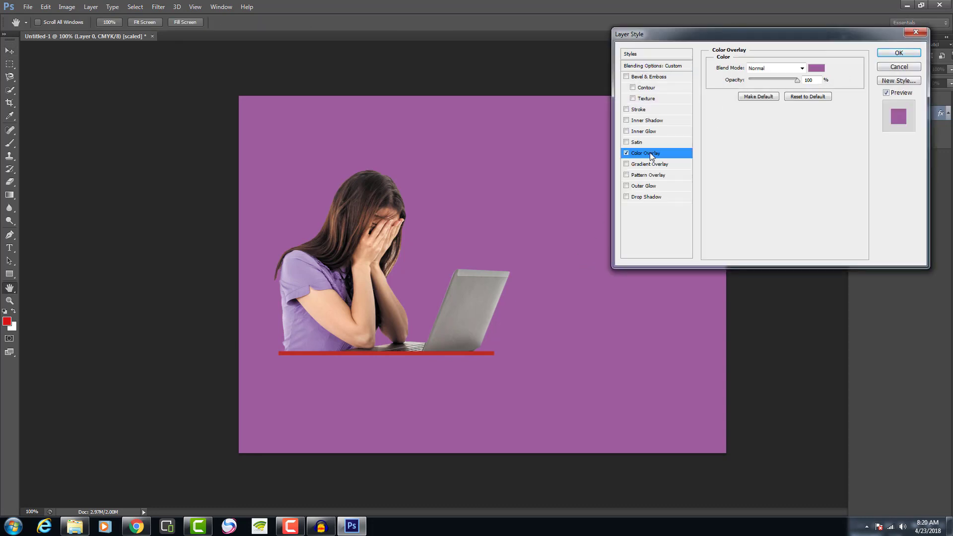
left_click(815, 68)
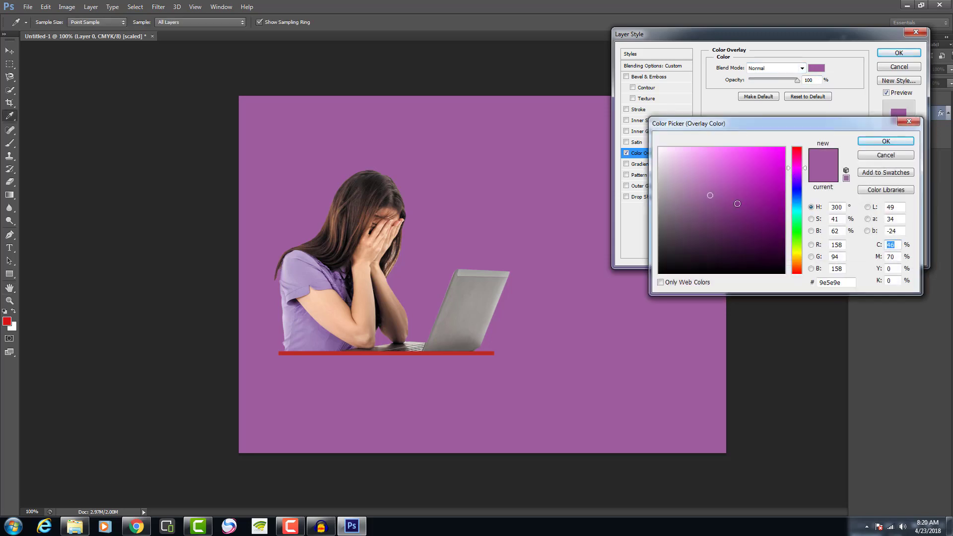
left_click(792, 228)
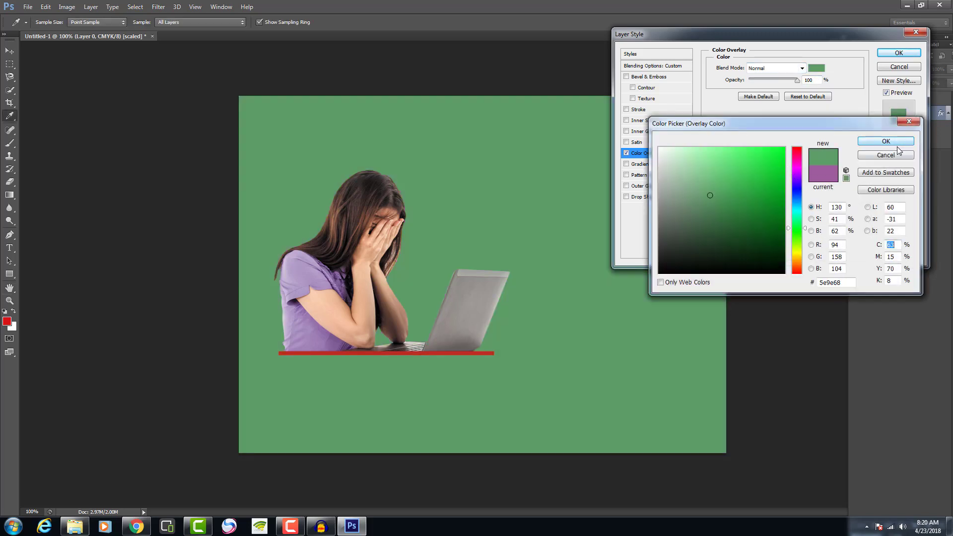
left_click(885, 142)
left_click(915, 33)
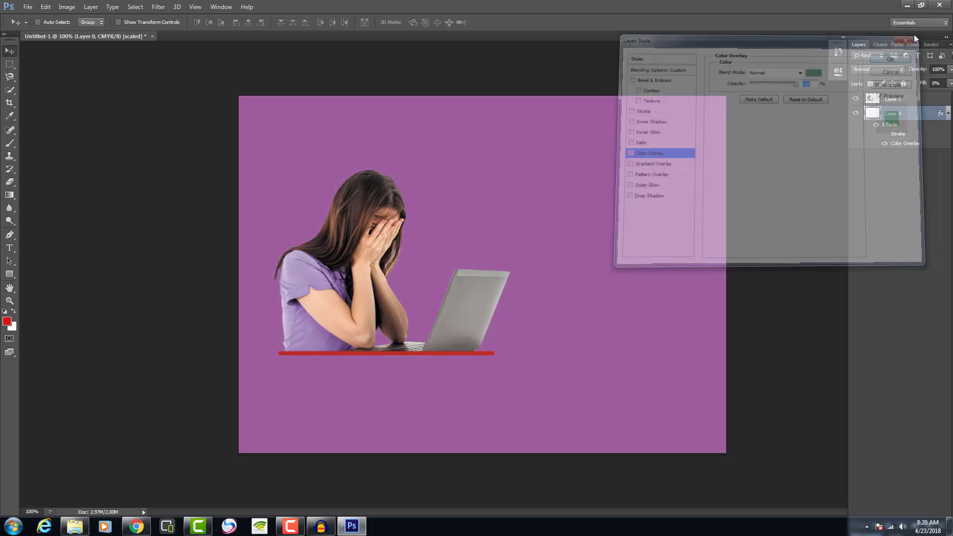
Change Layer 0's Color Overlay color to violet #8a5e9e and apply the layer style.
double_click(931, 121)
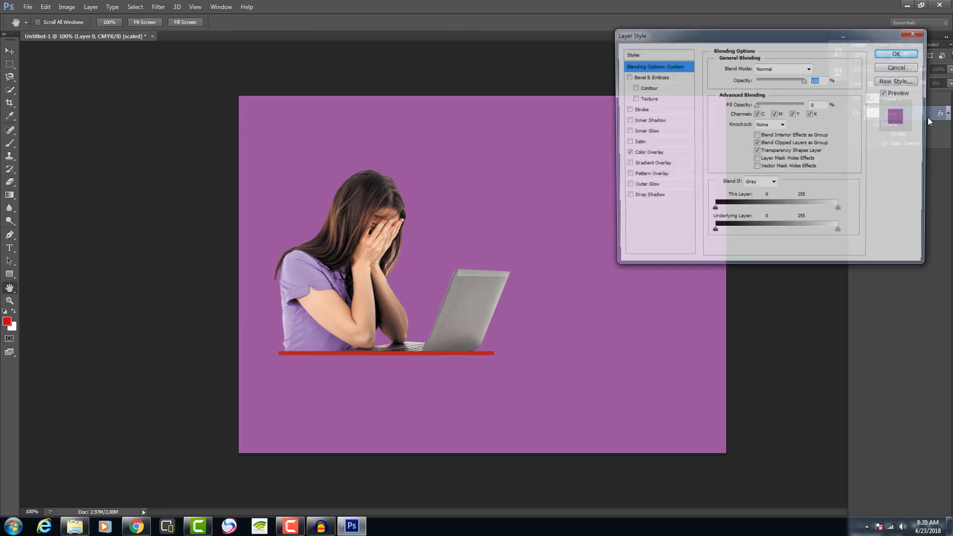
left_click(642, 154)
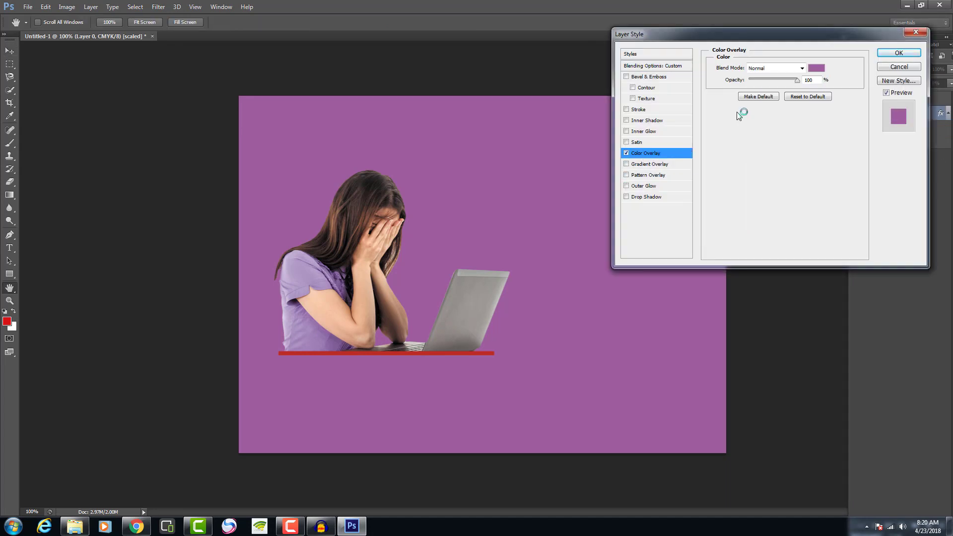
left_click(816, 68)
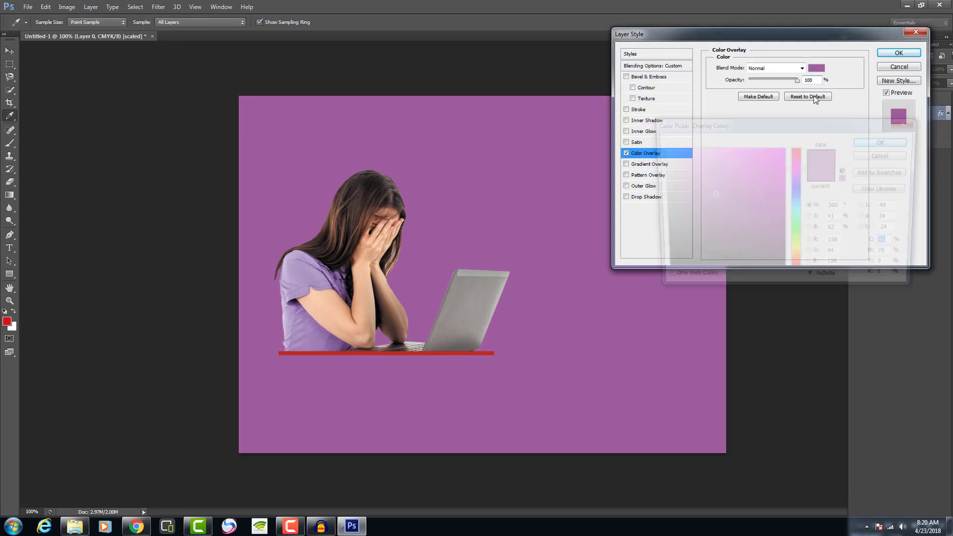
left_click(798, 195)
left_click(799, 174)
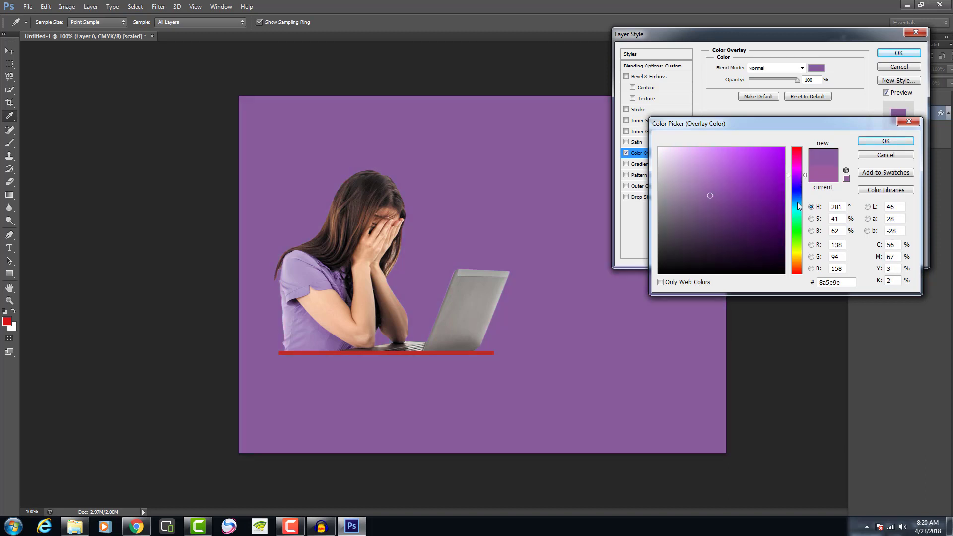
left_click(885, 141)
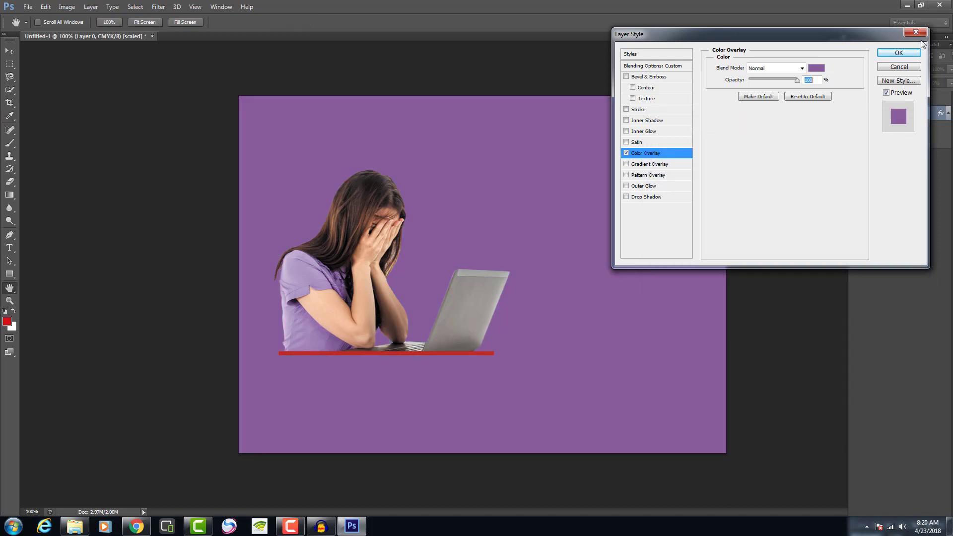
left_click(908, 50)
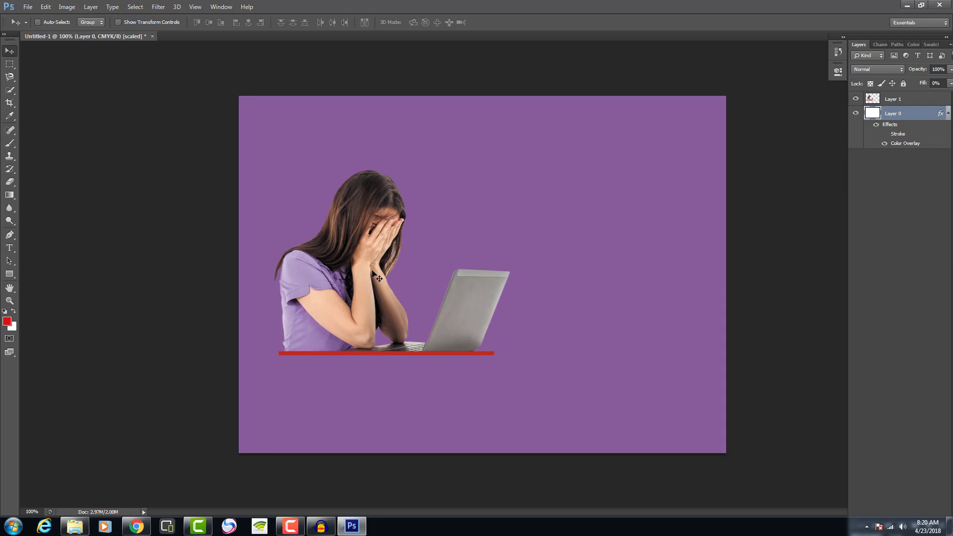
Duplicate the purple background Layer 0 twice with the Move tool, offsetting the second copy toward the right half of the canvas.
mouse_move(368, 267)
left_mouse_down("alt")
mouse_move(544, 263)
mouse_move(360, 271)
left_mouse_up("alt")
key("alt")
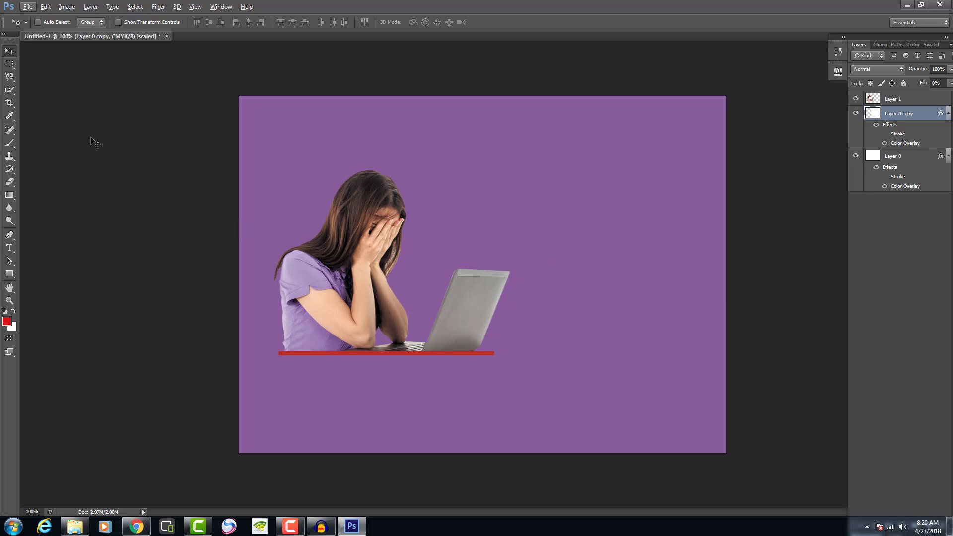
left_click(14, 53)
left_click_drag(462, 230, 542, 256)
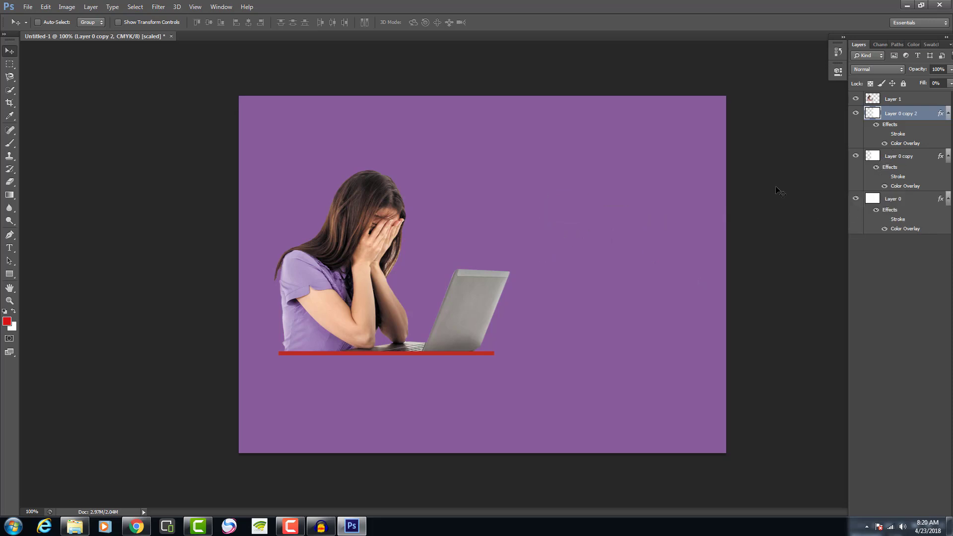
Delete Layer 0 copy and the original Layer 0, and move Layer 0 copy 2 back to cover the whole canvas.
right_click(923, 159)
left_click(829, 168)
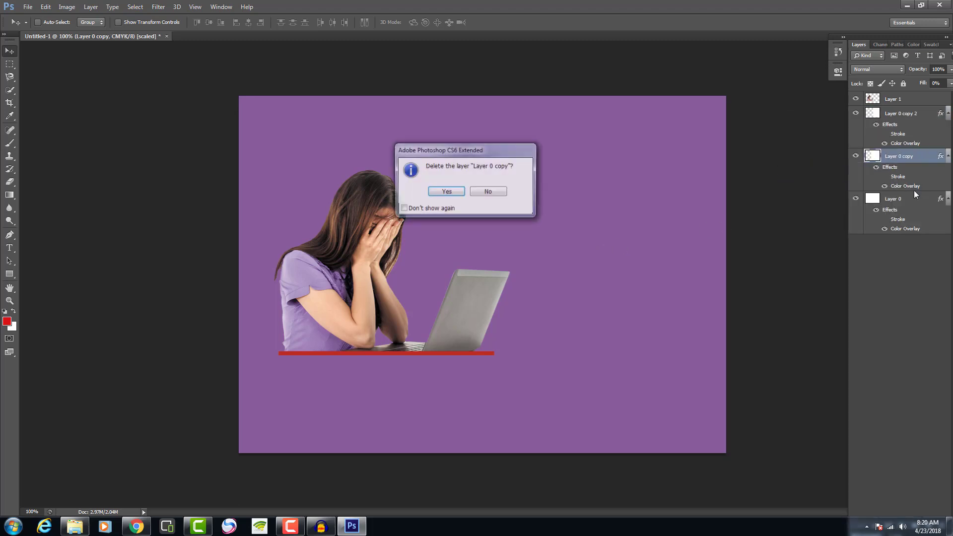
left_click(450, 194)
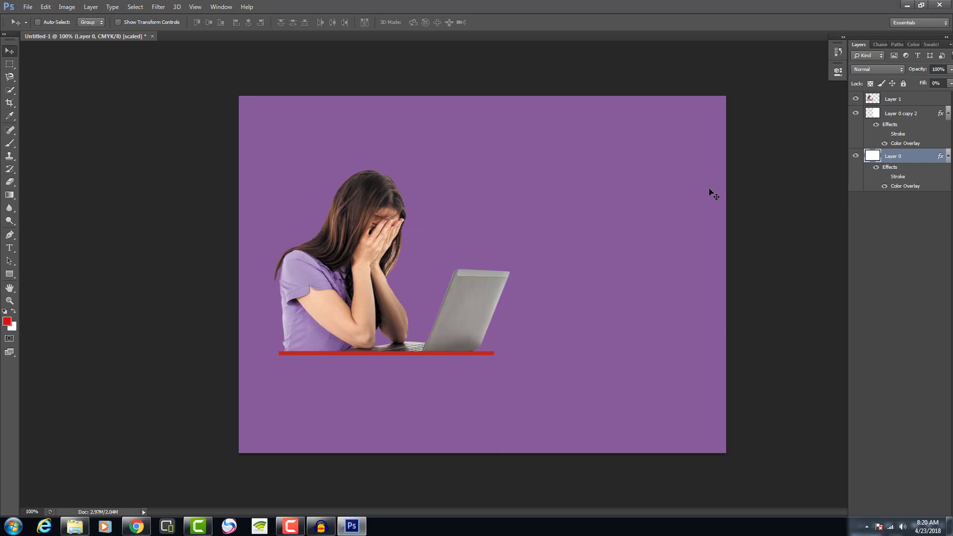
right_click(911, 159)
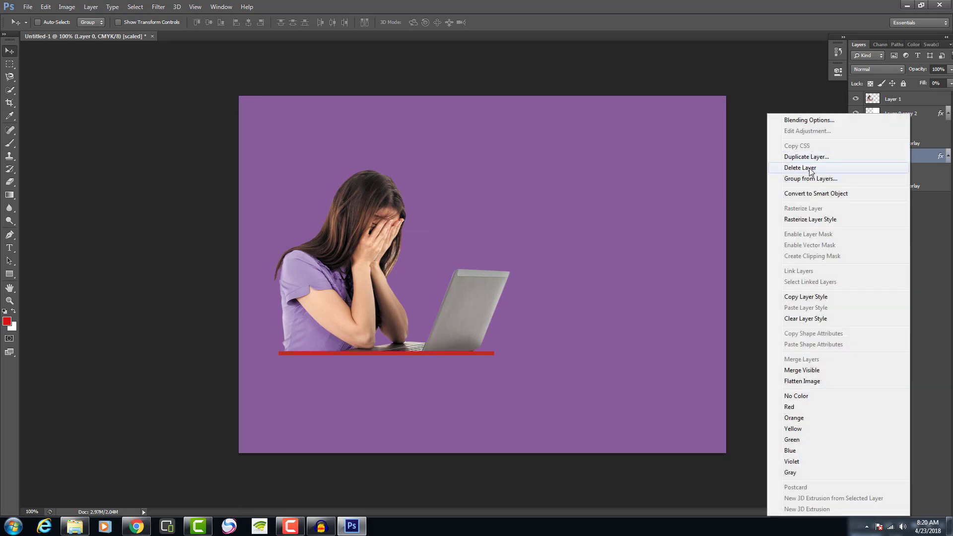
left_click(810, 169)
left_click(457, 193)
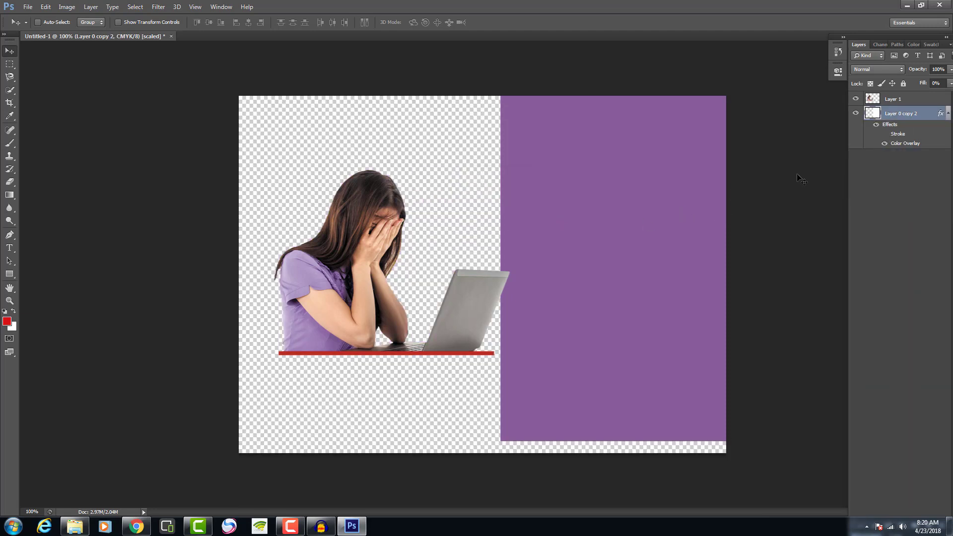
left_click_drag(554, 256, 296, 263)
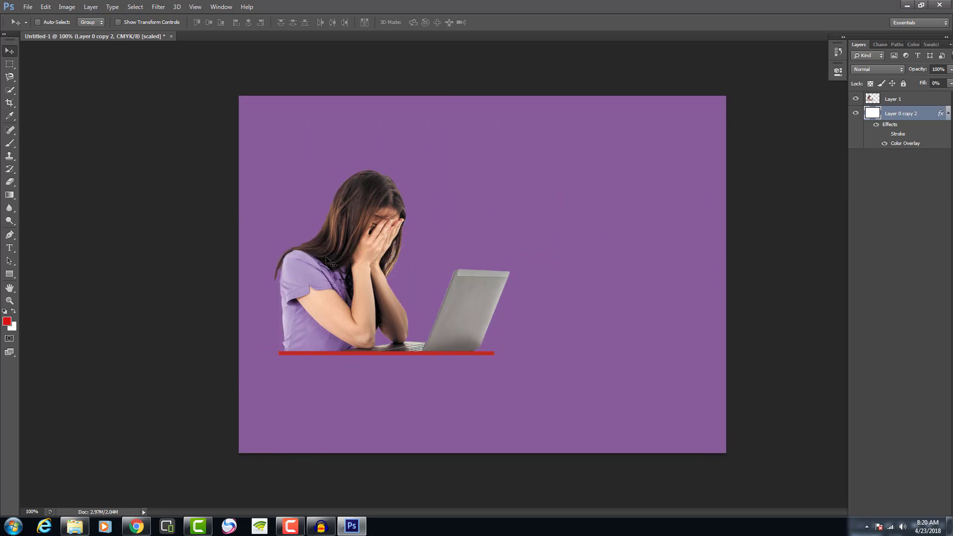
Duplicate the woman's layer, Layer 1, and position the copy in the upper right of the canvas.
left_click(908, 100)
left_click_drag(908, 102, 889, 104)
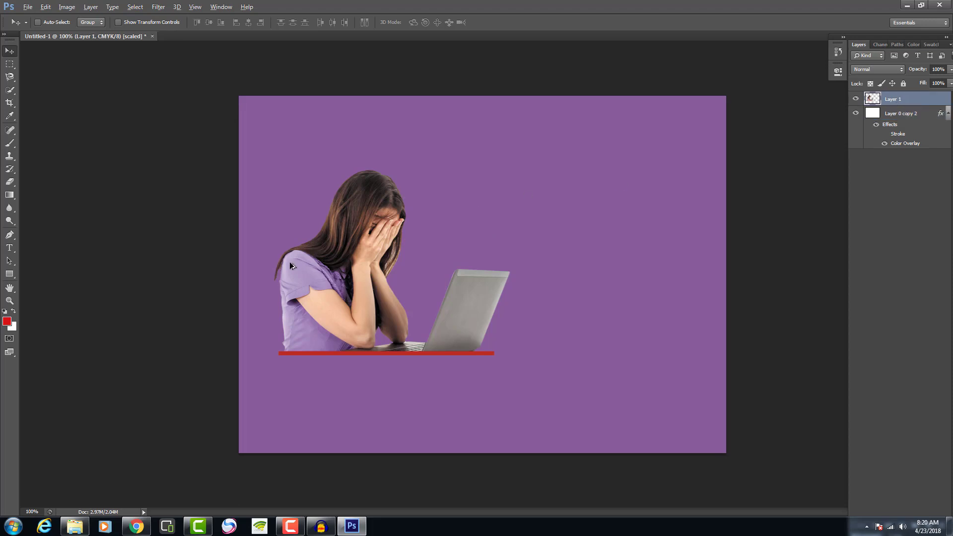
left_click_drag(307, 269, 550, 204)
left_click_drag(344, 282, 315, 272)
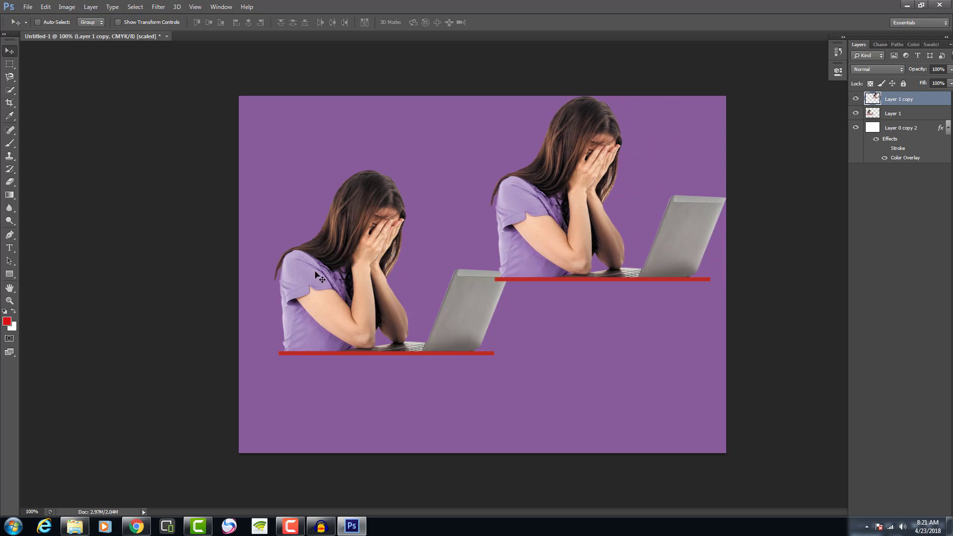
Shift the woman's copy, Layer 1 copy, slightly further right along the upper edge of the canvas with the Move tool.
left_click(10, 66)
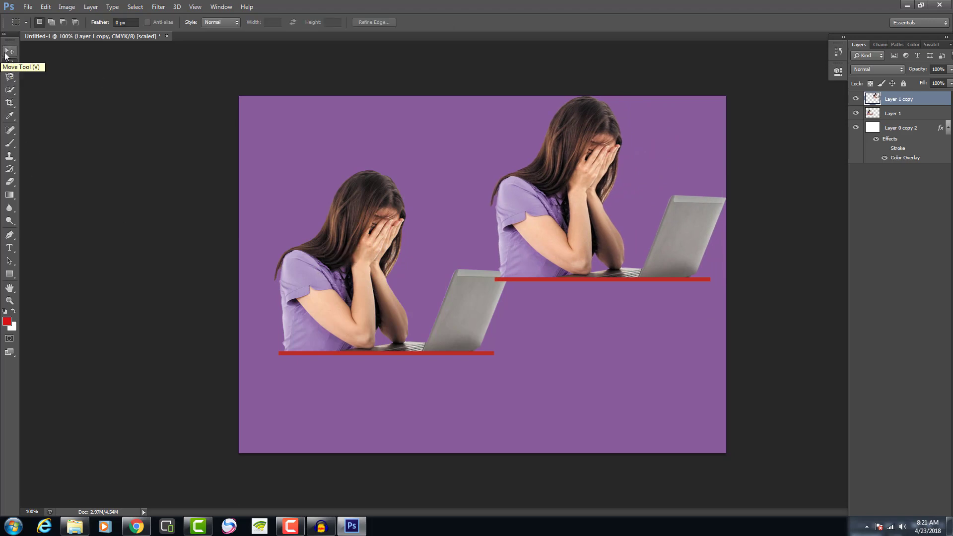
left_click(5, 53)
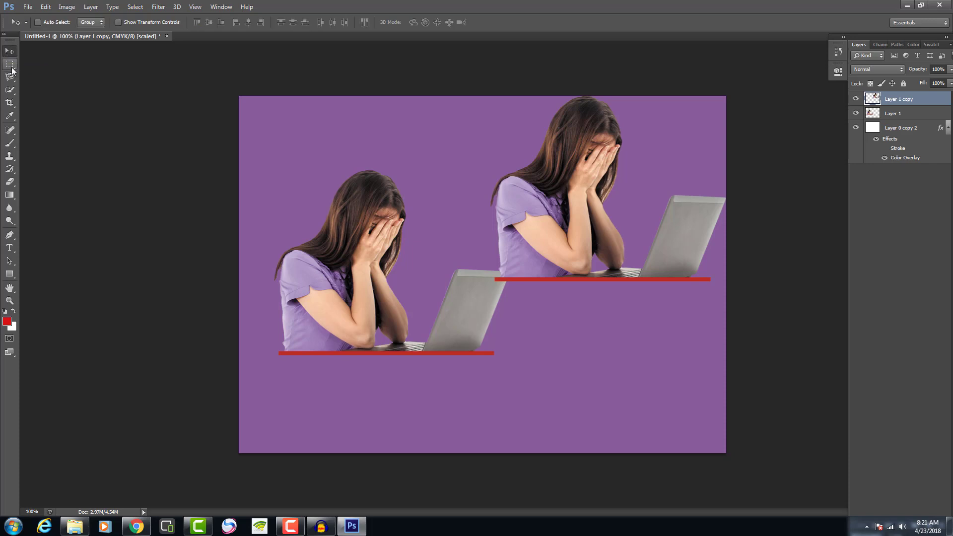
left_click(11, 66)
left_click(11, 53)
left_click_drag(525, 228, 546, 225)
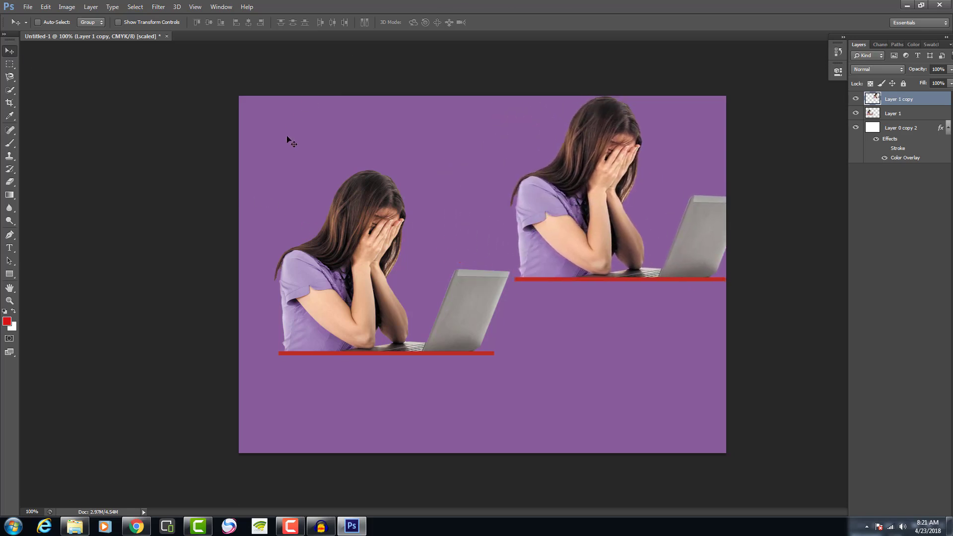
Try an elliptical selection around the left woman's head, check Layer 1's visibility, and deselect.
left_click(9, 64)
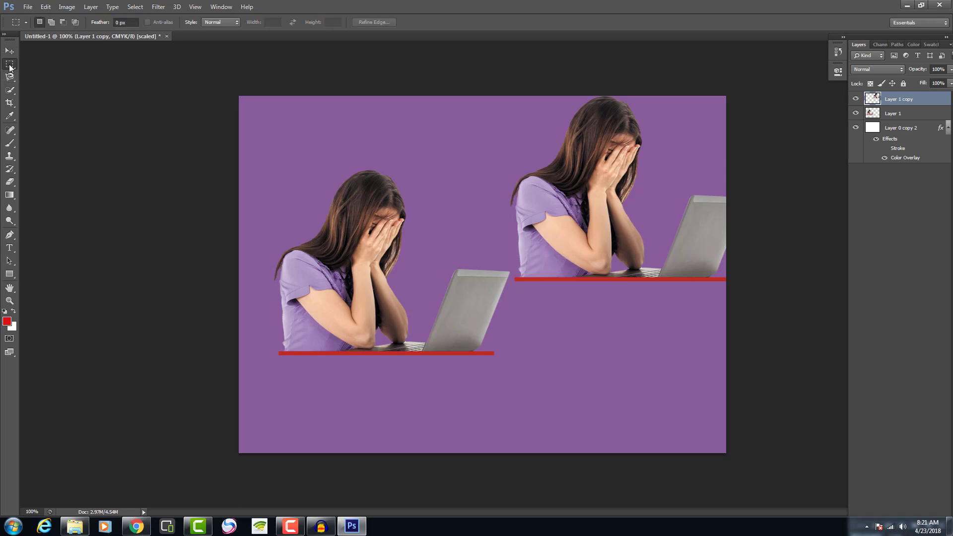
right_click(9, 65)
left_click(44, 75)
left_click_drag(302, 183, 421, 309)
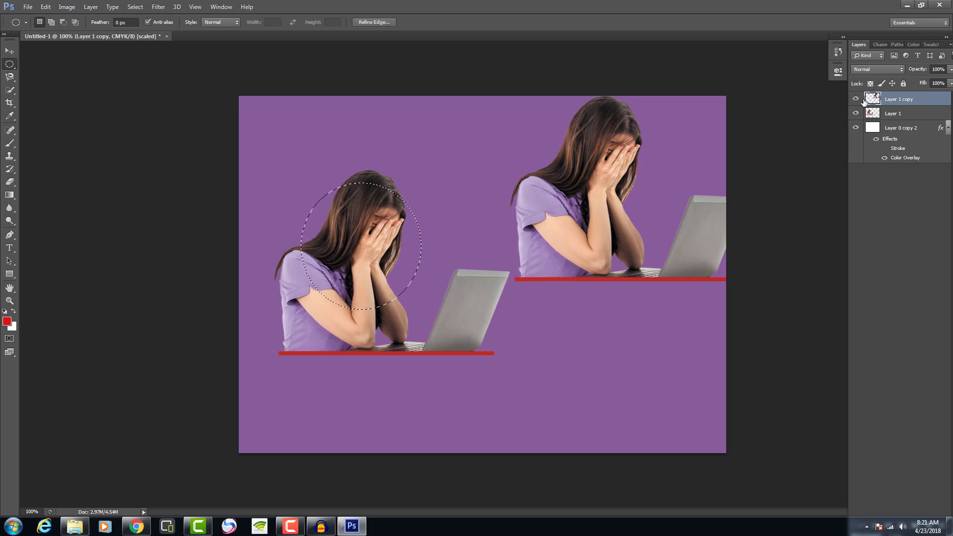
left_click(854, 114)
left_click(854, 114)
left_click_drag(371, 240, 378, 221)
key("ctrl+d")
Draw an elliptical selection below the left laptop and move the selection outline off the canvas onto the pasteboard.
mouse_move(457, 306)
left_mouse_down()
mouse_move(485, 311)
mouse_move(527, 381)
mouse_move(530, 371)
mouse_move(516, 395)
left_mouse_up()
left_click_drag(468, 348, 395, 342)
left_click_drag(278, 295, 124, 189)
Place a Single Row Marquee selection across the canvas just above the left woman's red table line.
right_click(8, 66)
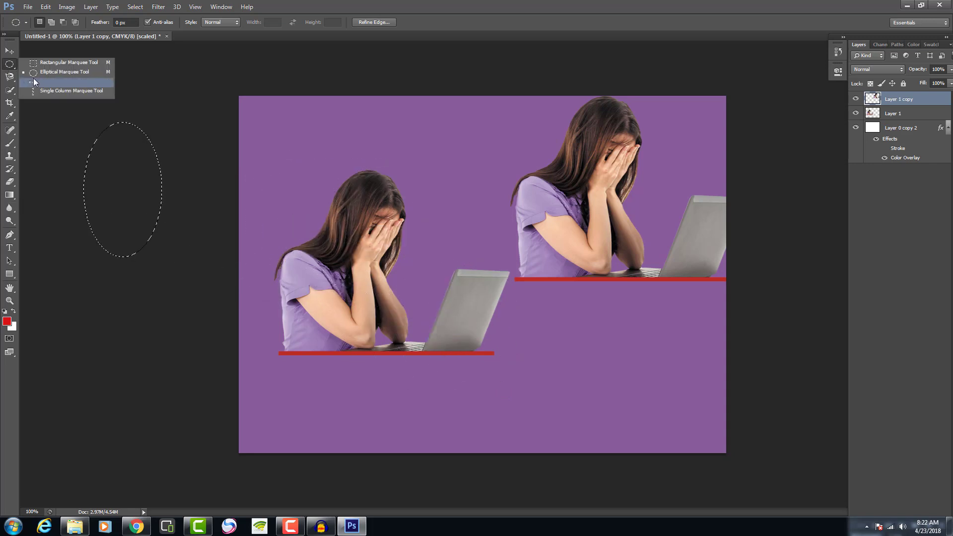
left_click(61, 83)
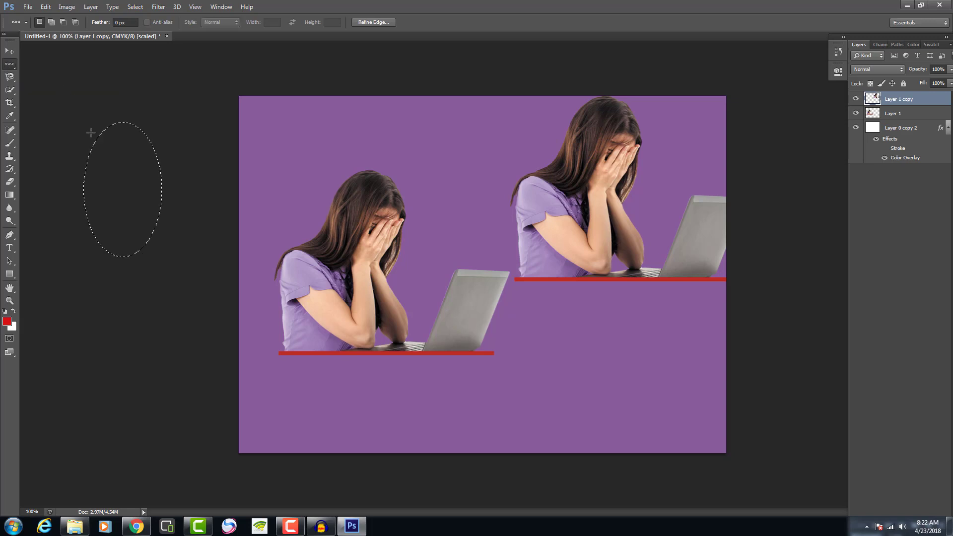
left_click_drag(133, 166, 135, 349)
Set Layer 1 copy's opacity to 37% and replace the single-row selection at the left woman's table line.
left_click_drag(906, 36, 892, 37)
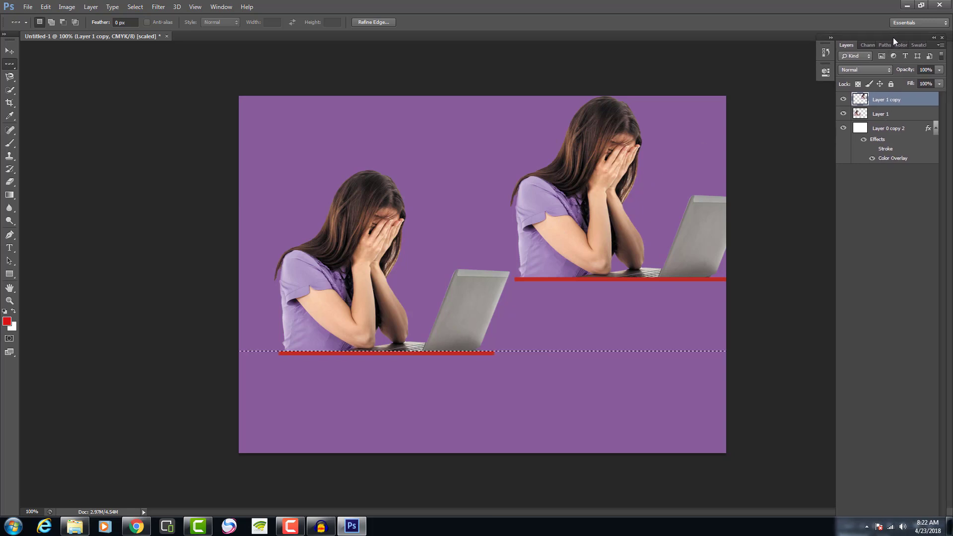
left_click(938, 71)
left_click_drag(933, 83, 904, 82)
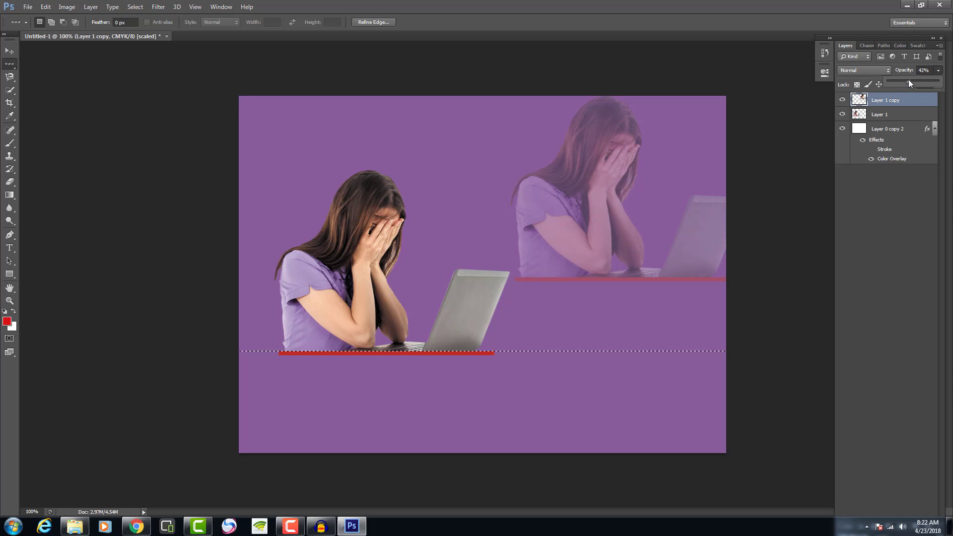
left_click_drag(908, 79, 906, 80)
left_click(553, 221)
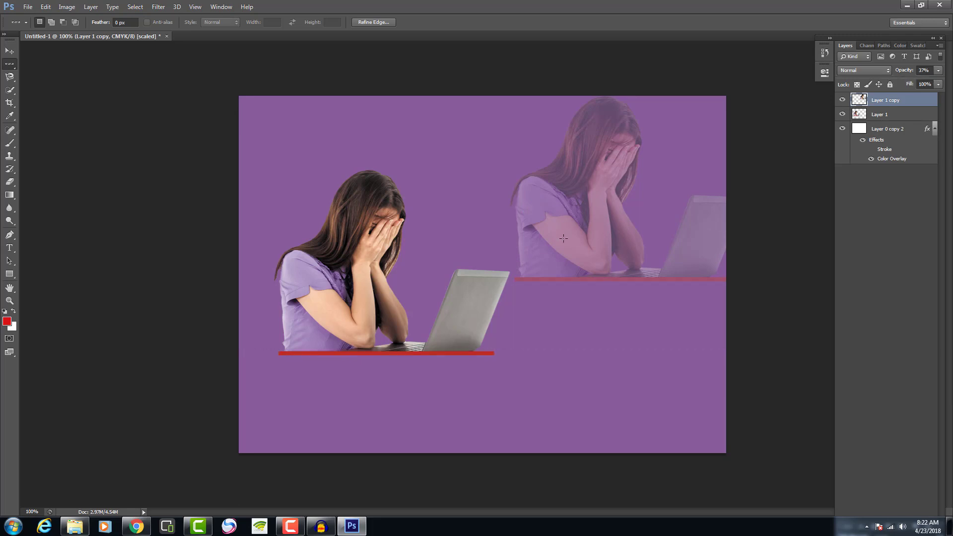
left_click_drag(558, 253, 510, 351)
Move the faded Layer 1 copy to the lower left of the canvas and Layer 1 to the upper right.
left_click(10, 51)
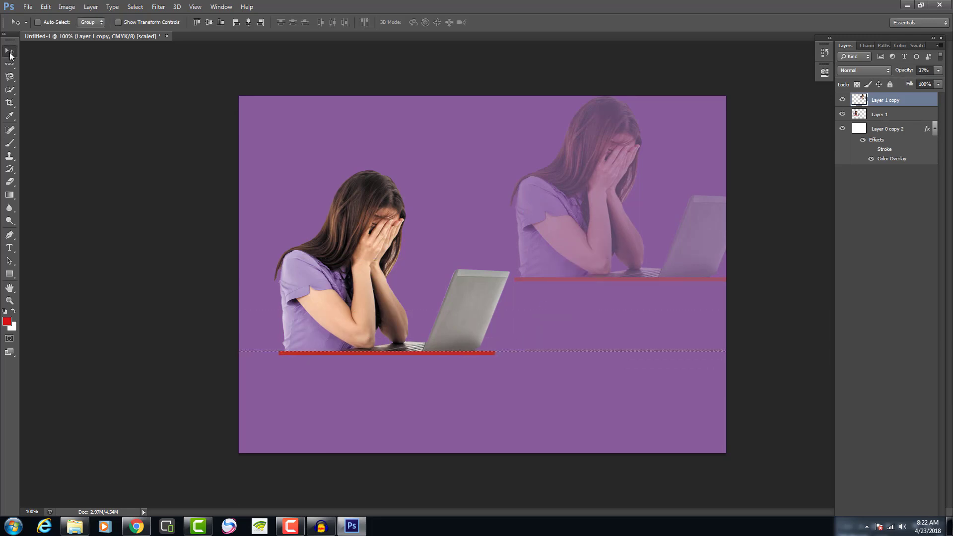
left_click_drag(598, 138, 280, 200)
left_click(923, 115)
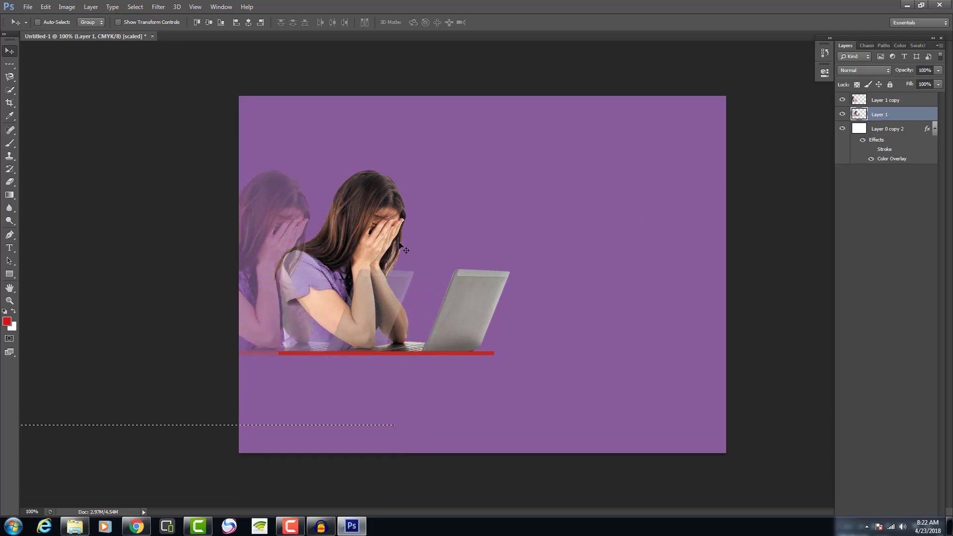
left_click_drag(449, 219, 641, 167)
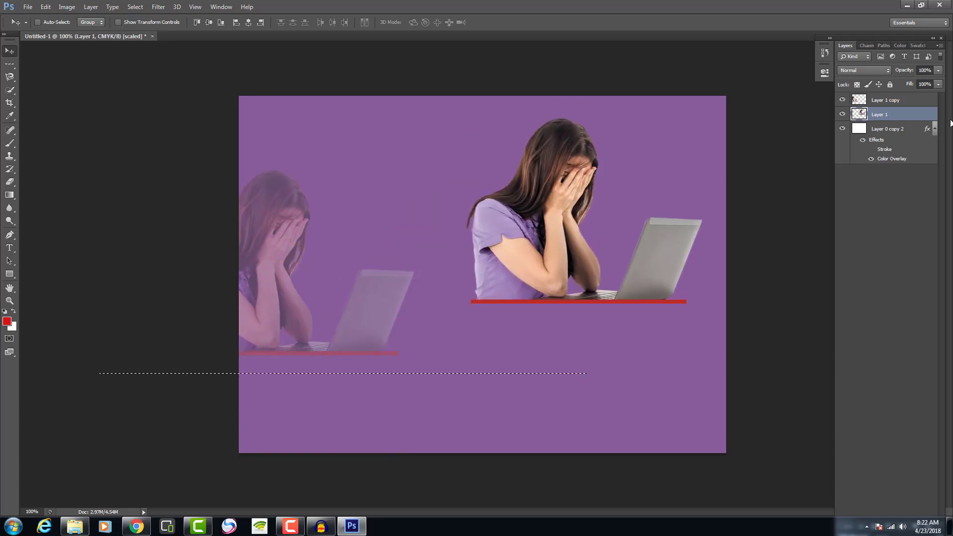
left_click(899, 103)
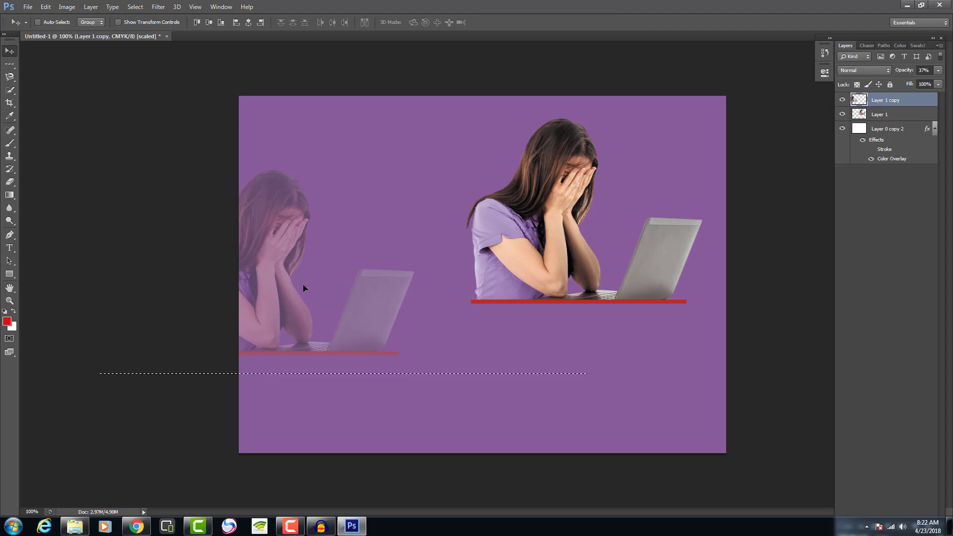
left_click_drag(304, 288, 405, 360)
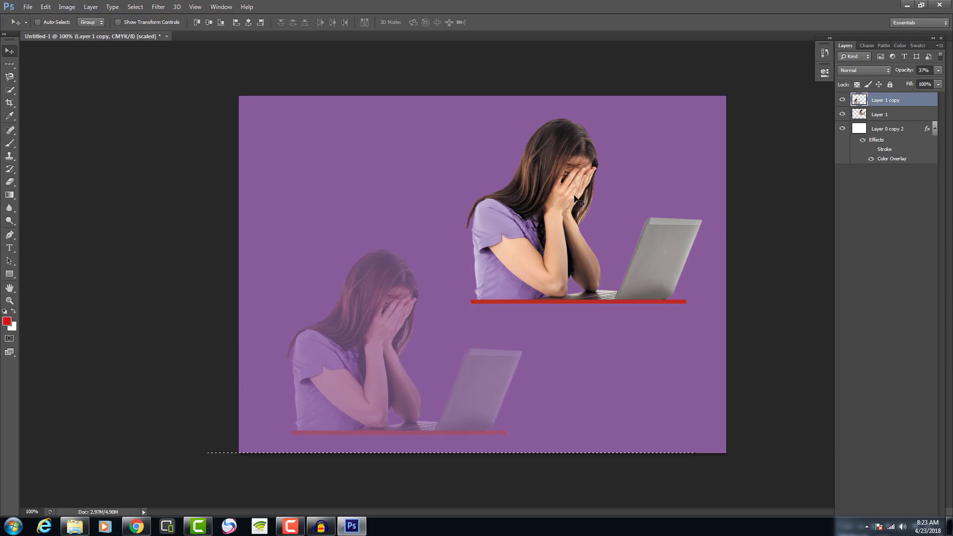
Try the Drop Shadow and Outer Glow effects on Layer 1 copy and switch both off again.
double_click(923, 100)
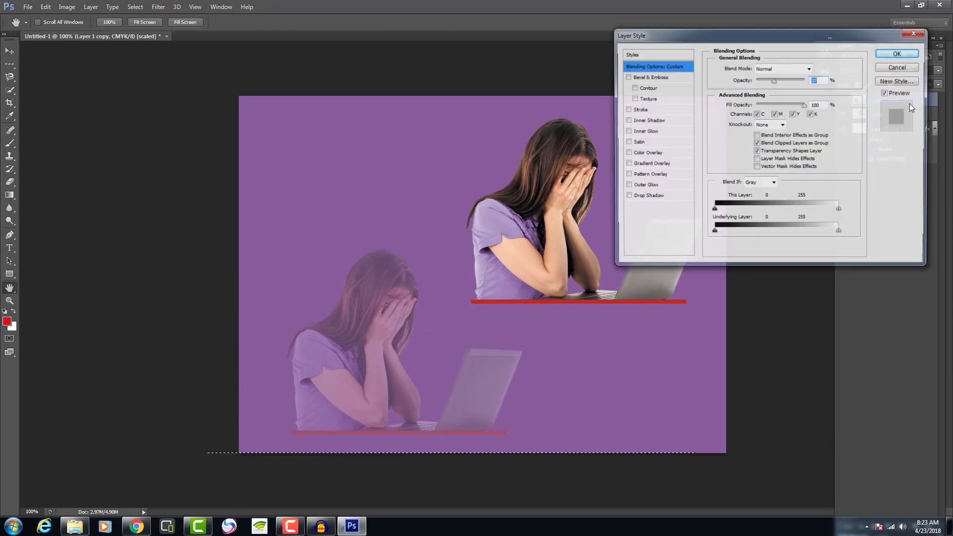
left_click(653, 197)
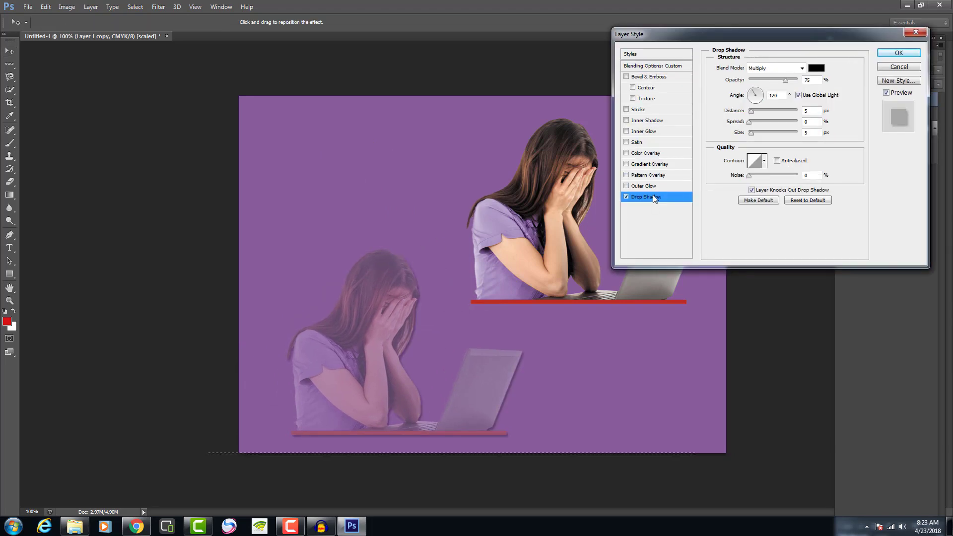
left_click(648, 187)
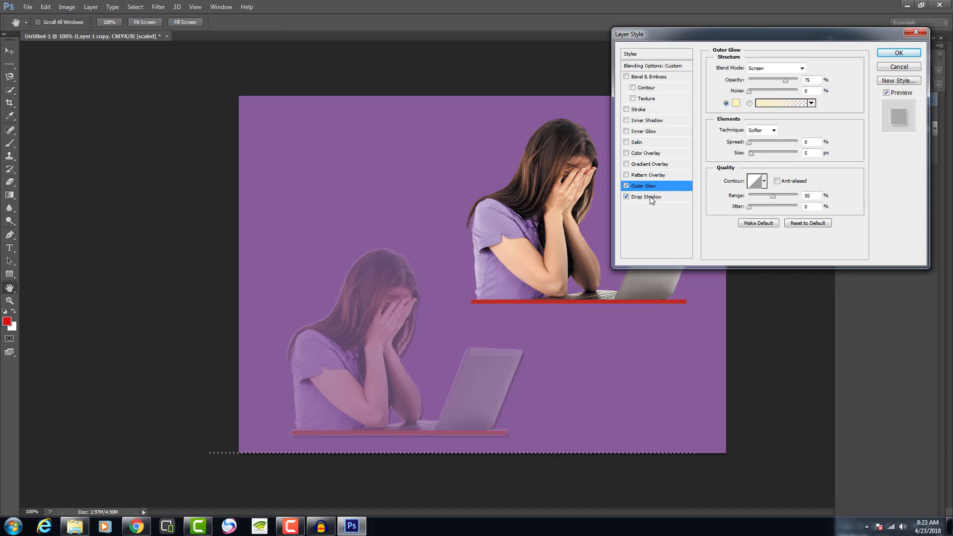
left_click(650, 198)
left_click(626, 185)
left_click(626, 196)
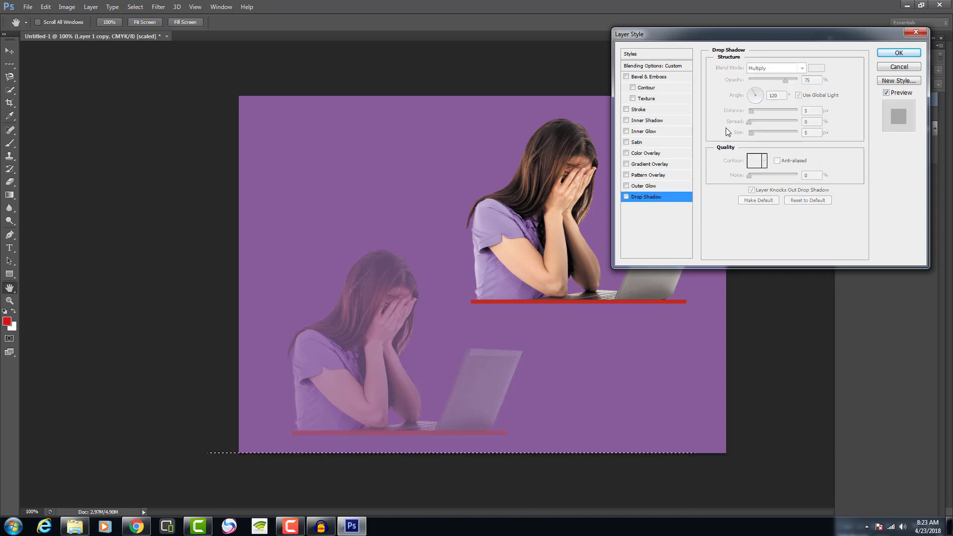
left_click(879, 55)
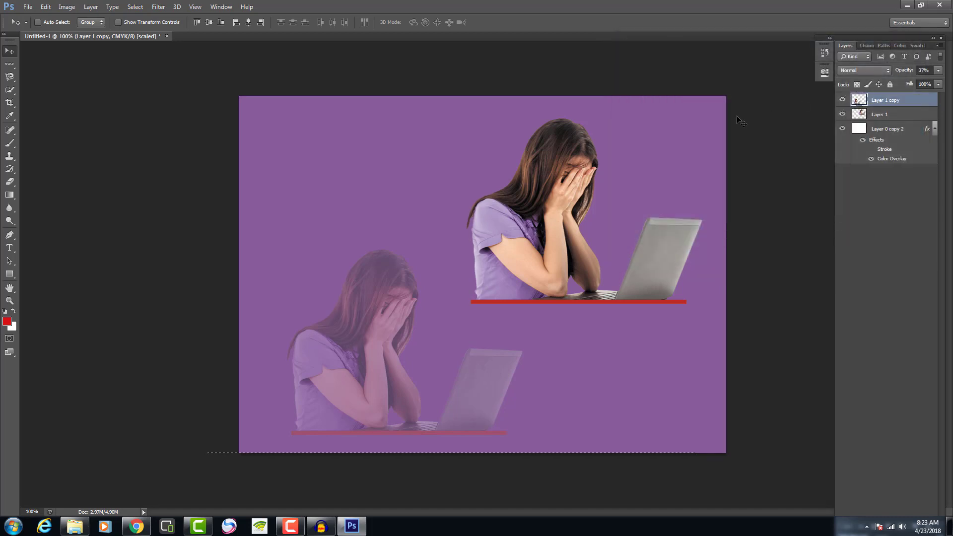
Enable the Drop Shadow and Outer Glow effects in Layer 1's layer style.
double_click(890, 114)
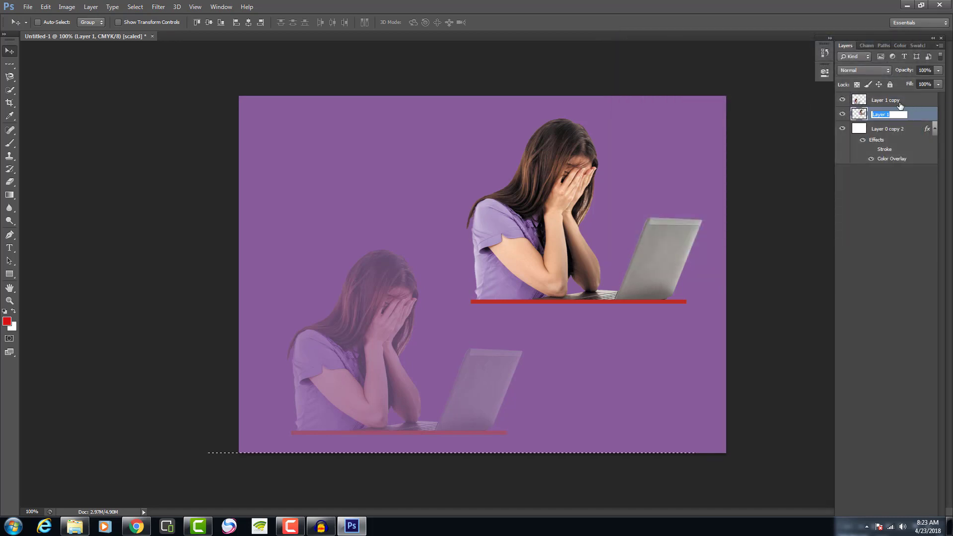
double_click(894, 115)
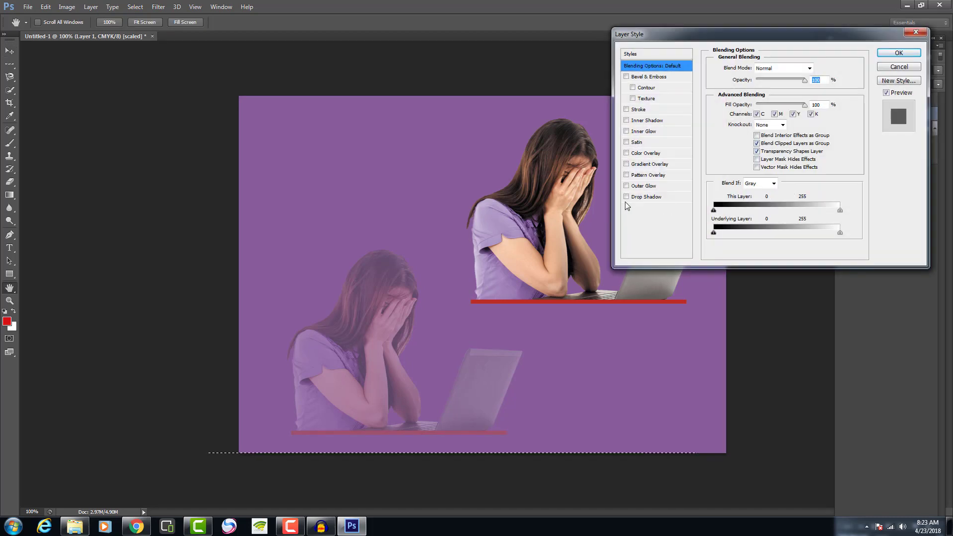
left_click(627, 197)
left_click(626, 185)
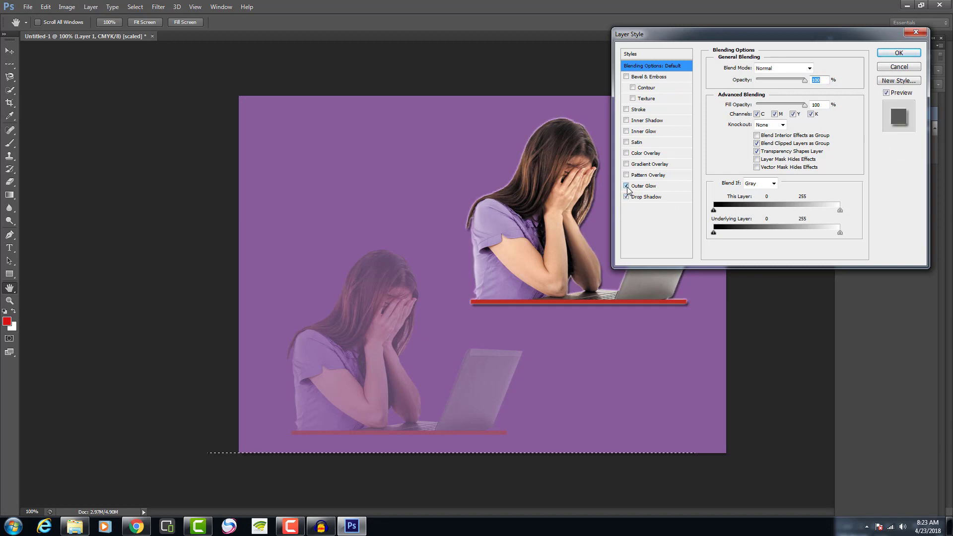
Try the Pattern, Gradient and Color Overlay effects on Layer 1, switching each off again.
left_click(627, 175)
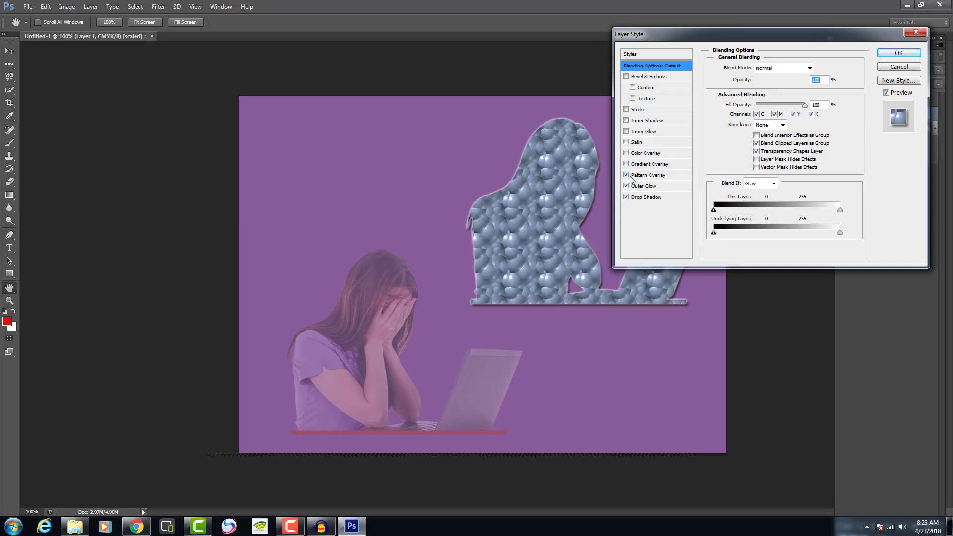
left_click(626, 174)
left_click(626, 163)
left_click(626, 164)
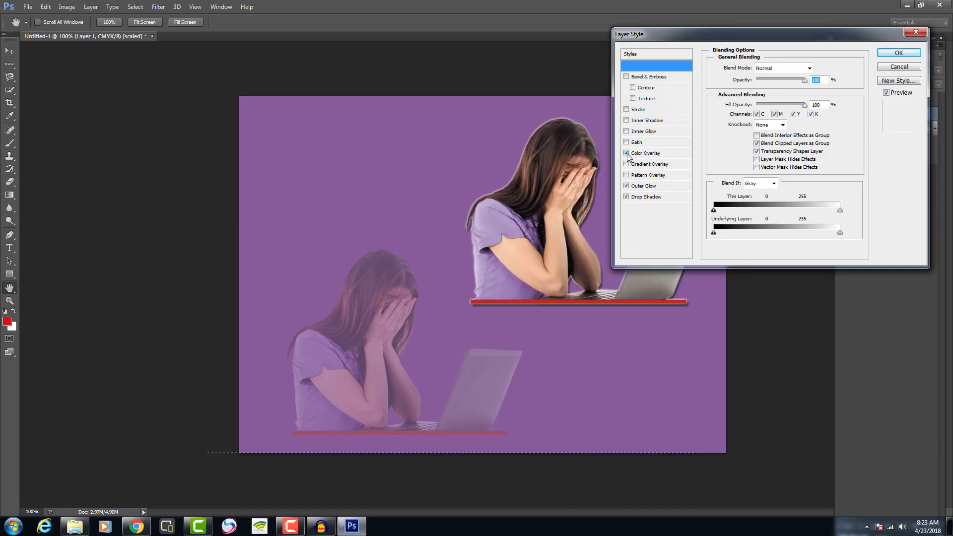
left_click(626, 152)
left_click(626, 153)
Enable the Satin and Inner Glow effects for Layer 1.
left_click(626, 142)
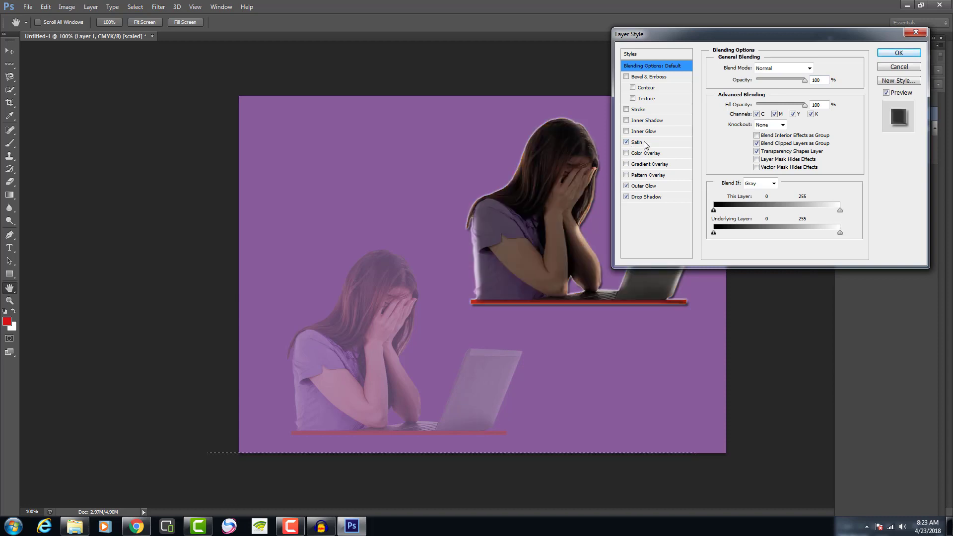
left_click(627, 132)
left_click(627, 131)
left_click(626, 131)
Try the Inner Shadow and Stroke effects on Layer 1, switching each off again.
left_click(626, 120)
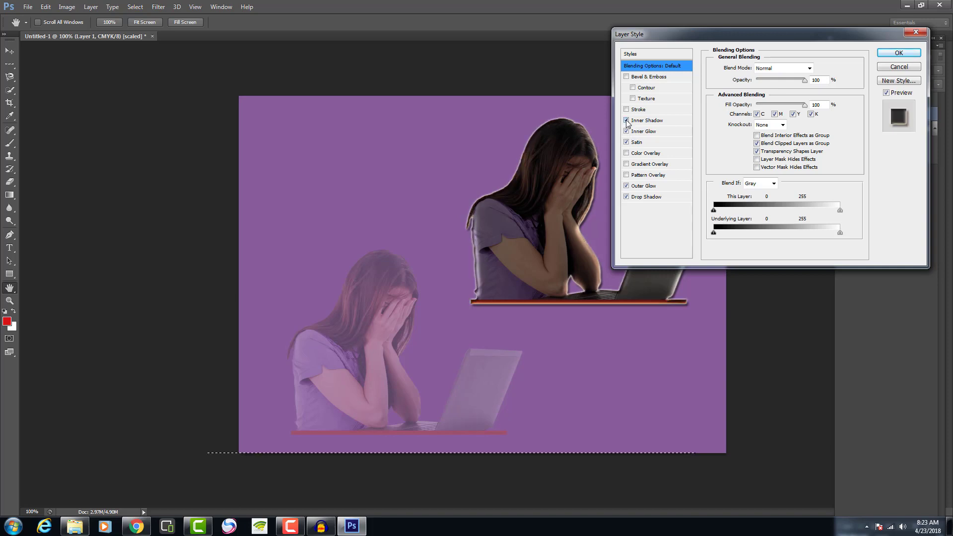
left_click(626, 120)
left_click(626, 109)
left_click(627, 109)
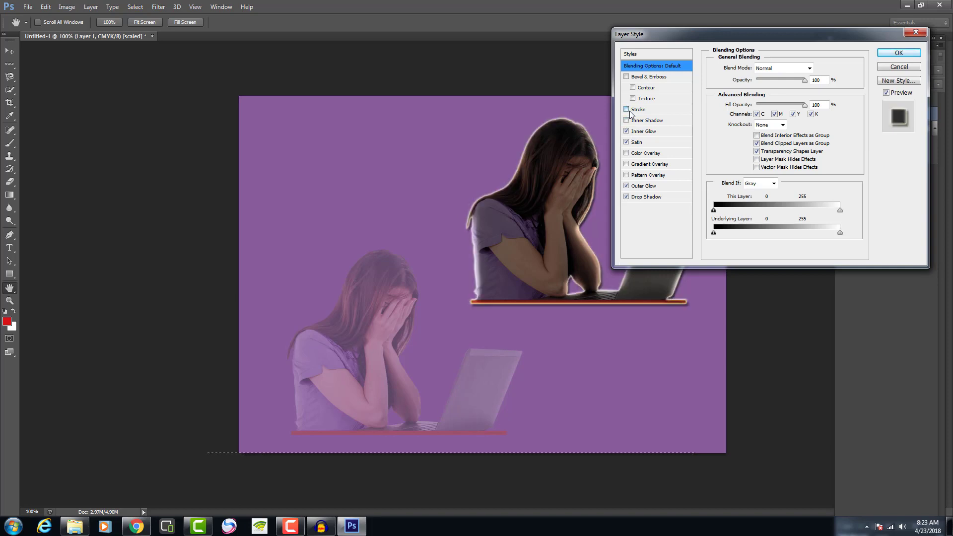
Add Bevel & Emboss without Texture to Layer 1 and apply the layer style.
left_click(633, 99)
left_click(632, 99)
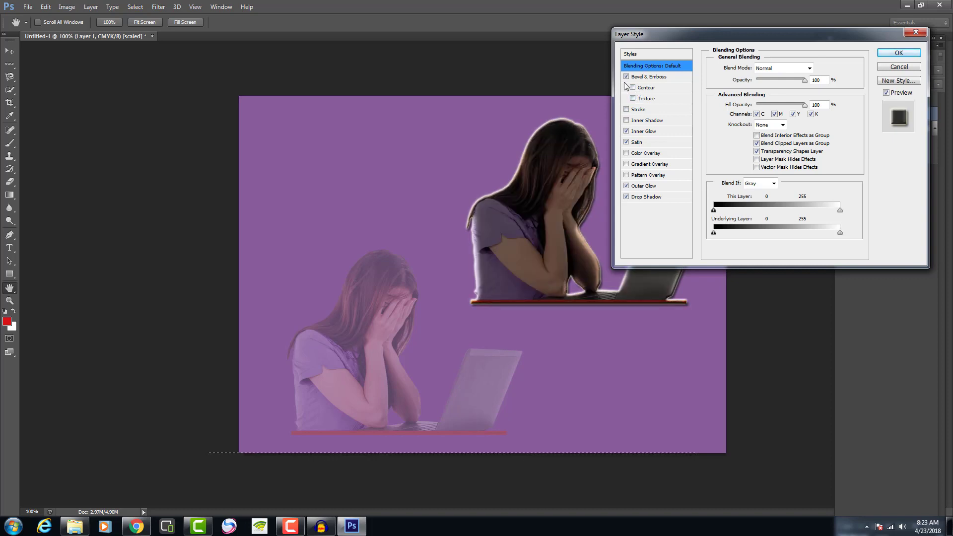
left_click(881, 56)
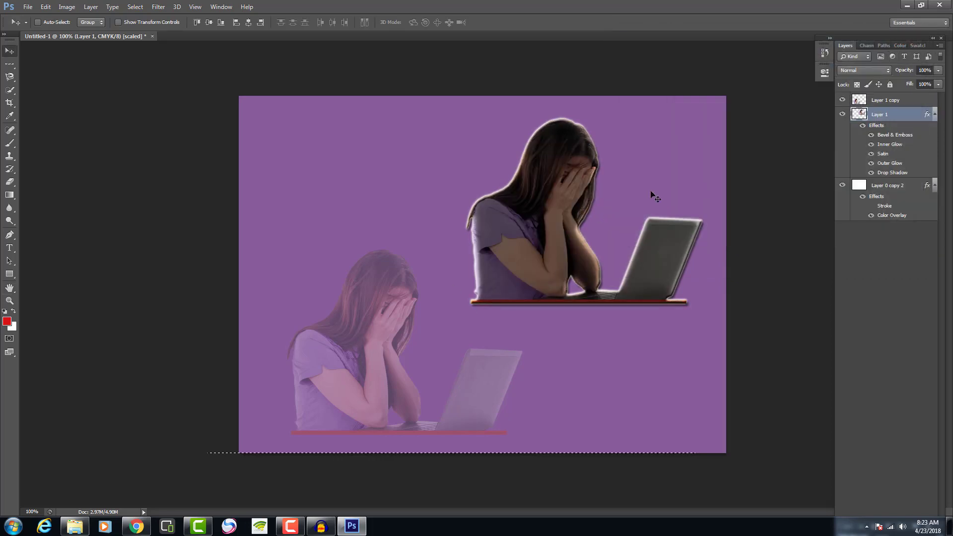
Move Layer 1 copy up and slightly right from the bottom of the canvas, and lower its Fill.
left_click(895, 101)
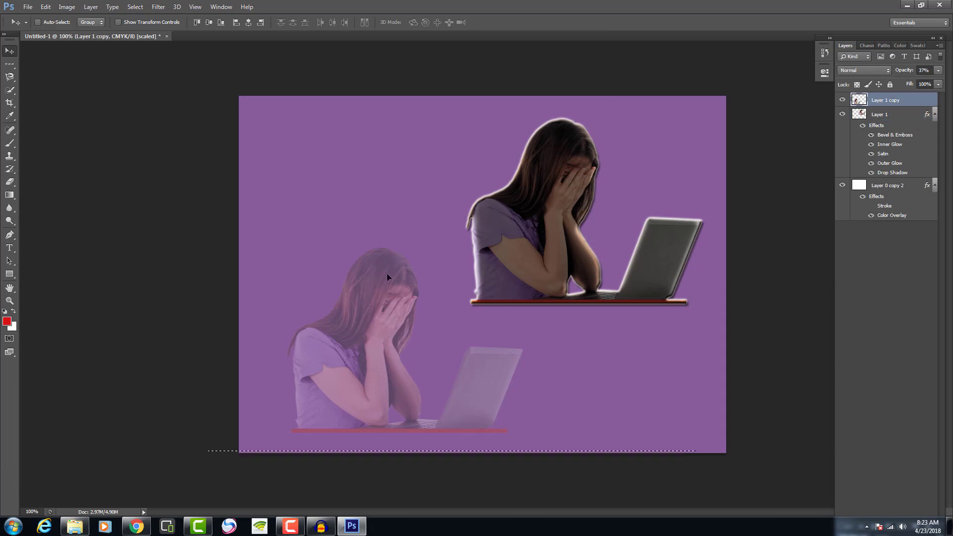
left_click_drag(388, 276, 399, 311)
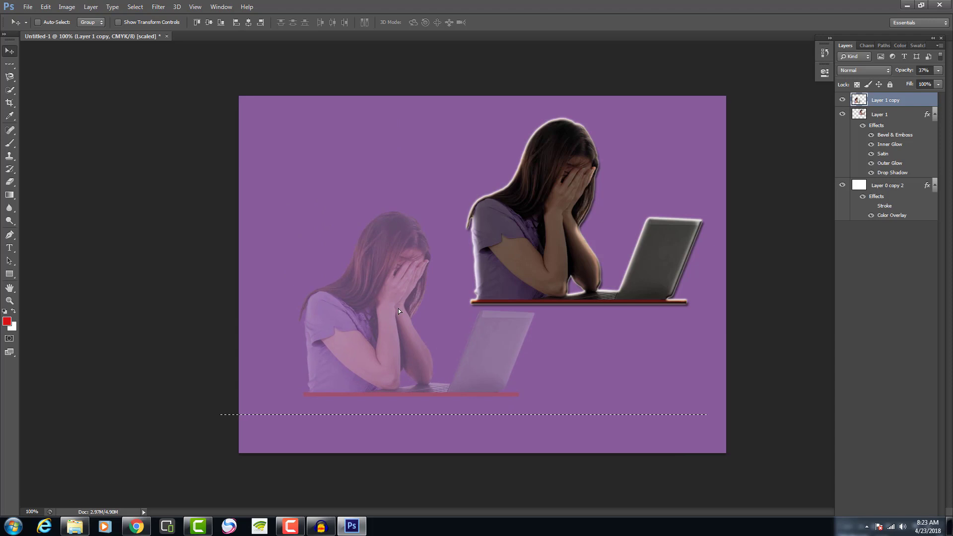
left_click(939, 85)
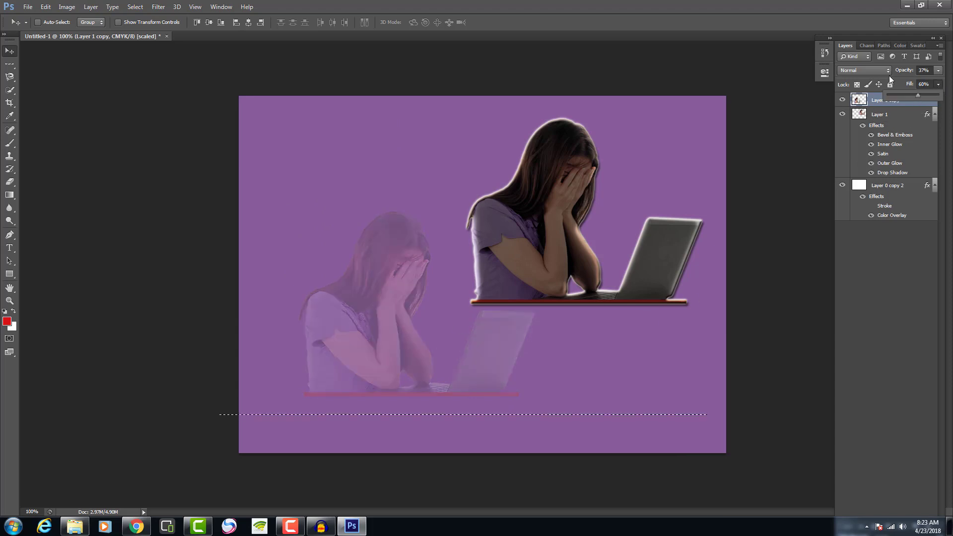
left_click_drag(904, 95, 901, 94)
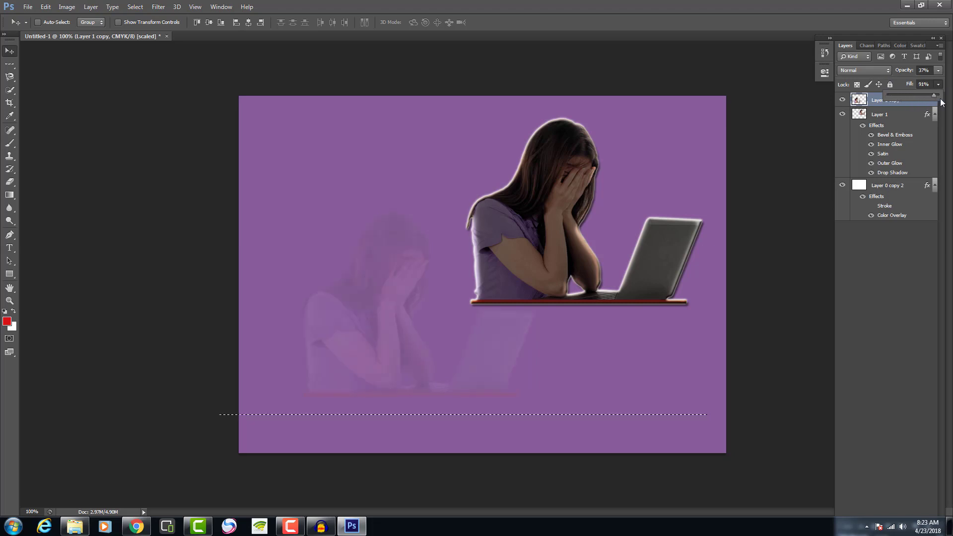
Set Layer 1 copy's Opacity to 100% and, after trying a much lower Fill, its Fill to 95%.
left_click(937, 70)
left_click_drag(933, 82, 942, 82)
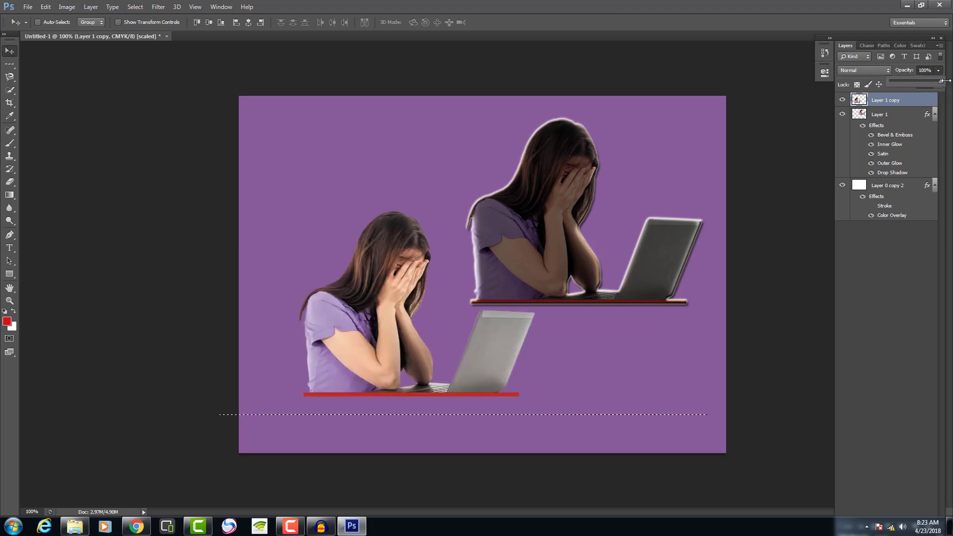
left_click(773, 181)
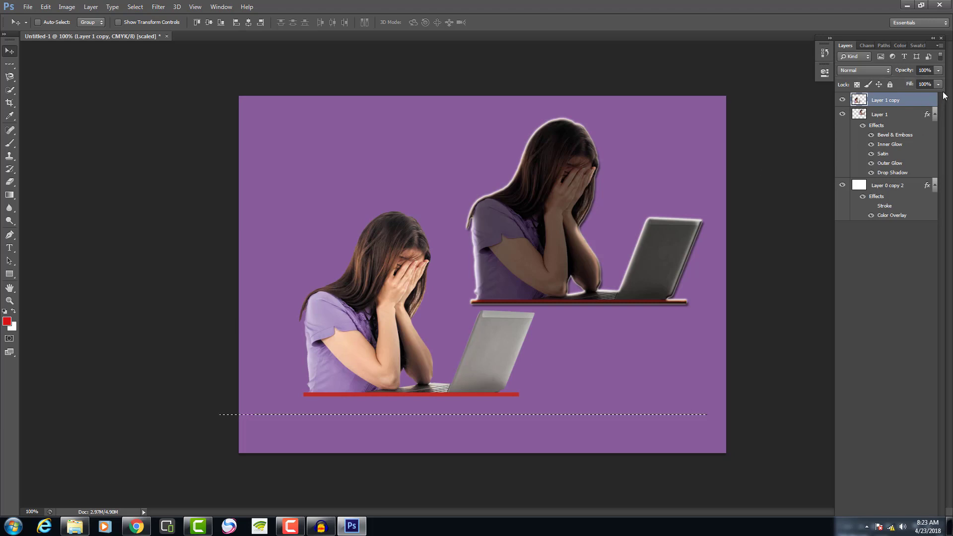
left_click_drag(916, 96, 888, 97)
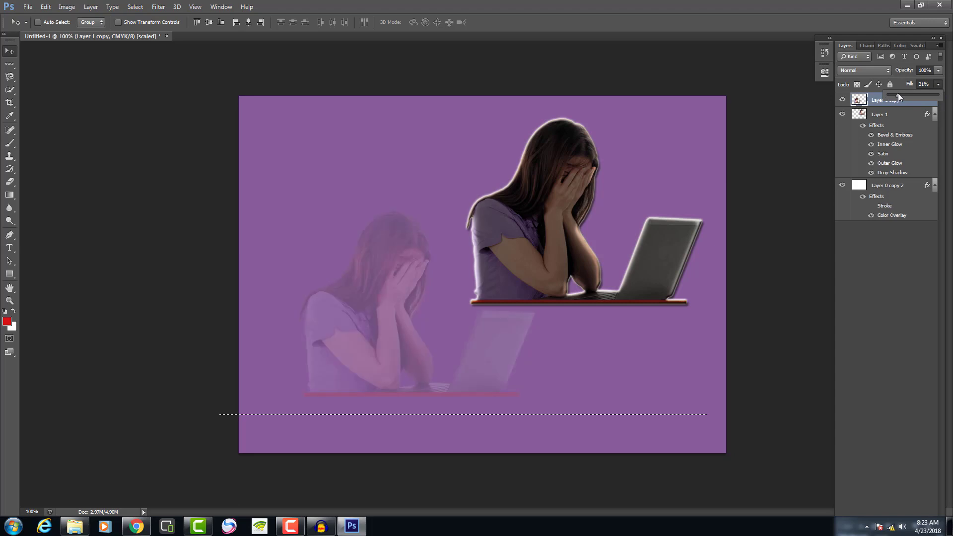
left_click_drag(937, 97, 938, 96)
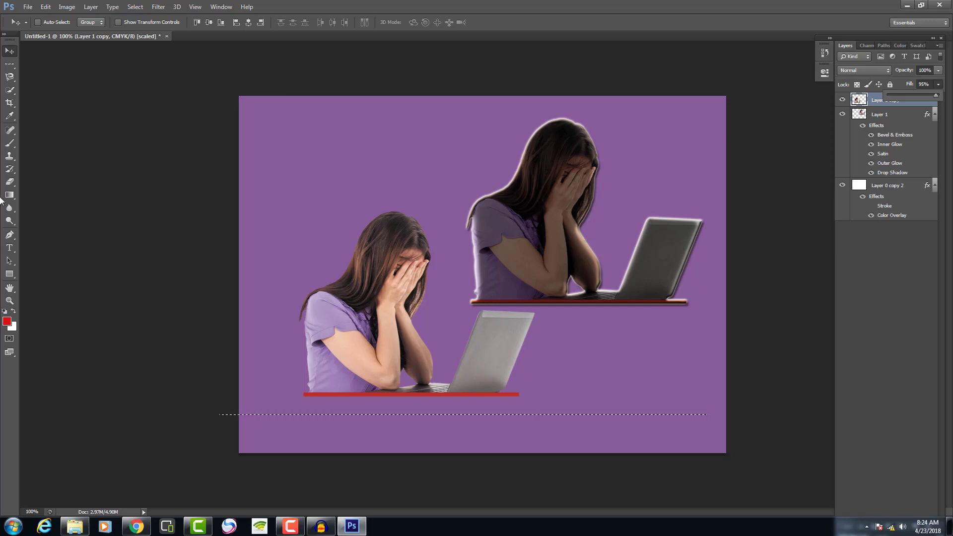
Switch to the Chrome browser.
left_click(143, 528)
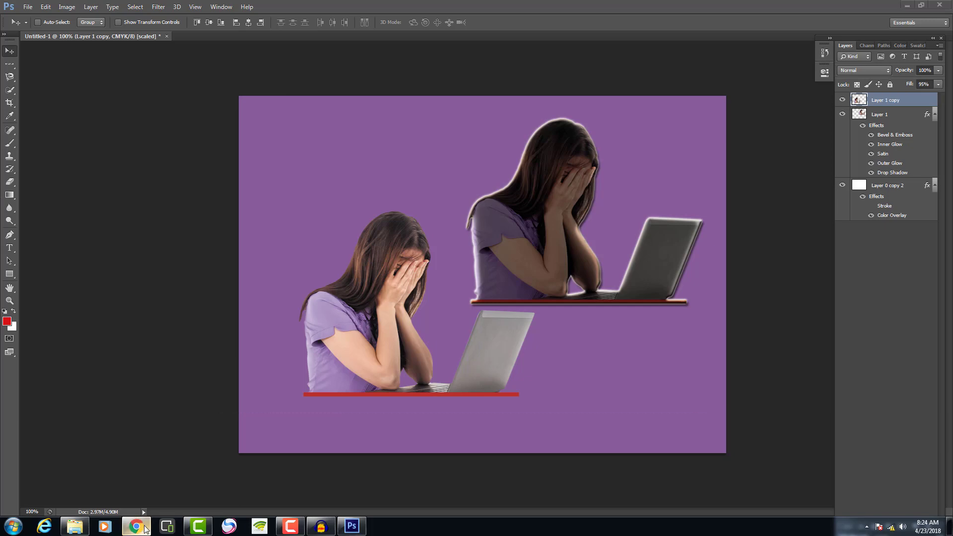